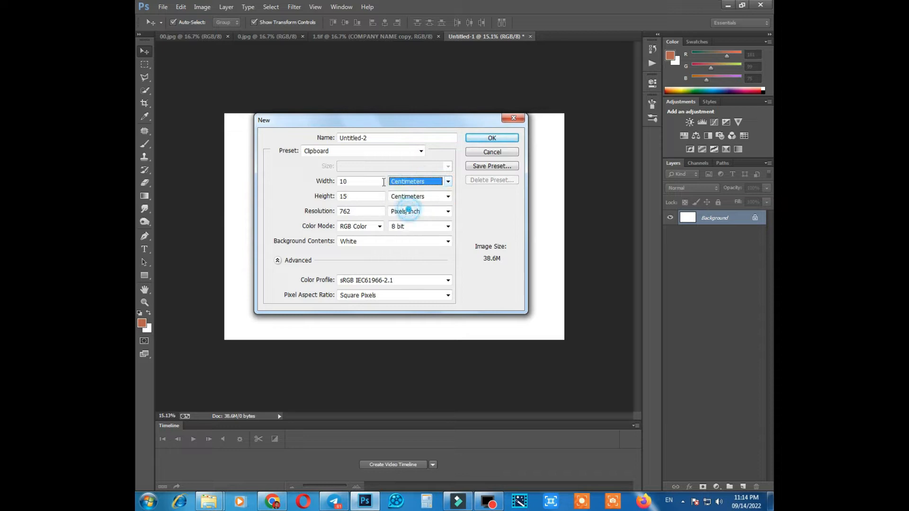
Create a new landscape document in RGB Color mode with a white background.
{"action": "left_click", "coordinate": [406, 211]}
{"action": "left_click", "coordinate": [409, 228]}
{"action": "left_click", "coordinate": [487, 138]}
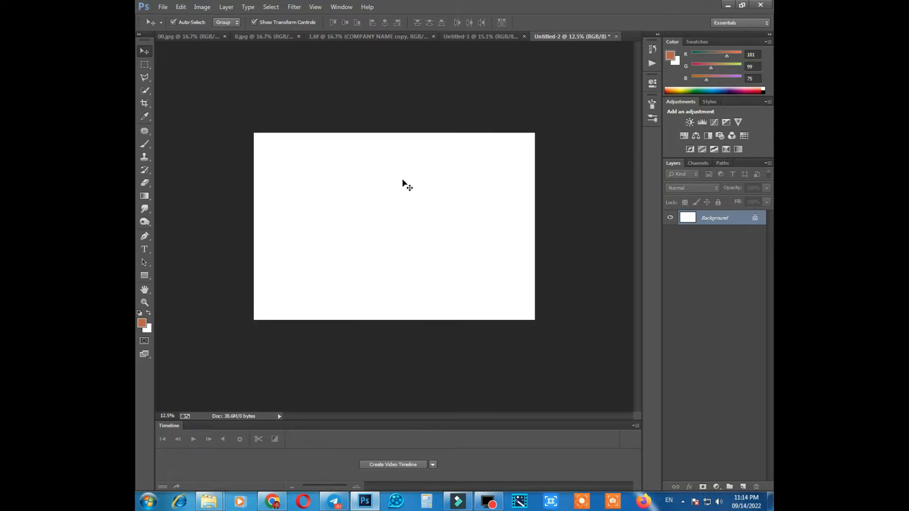
Draw a rectangle shape about 2480 × 2100 px over the upper-right corner of the canvas.
{"action": "left_click", "coordinate": [145, 275]}
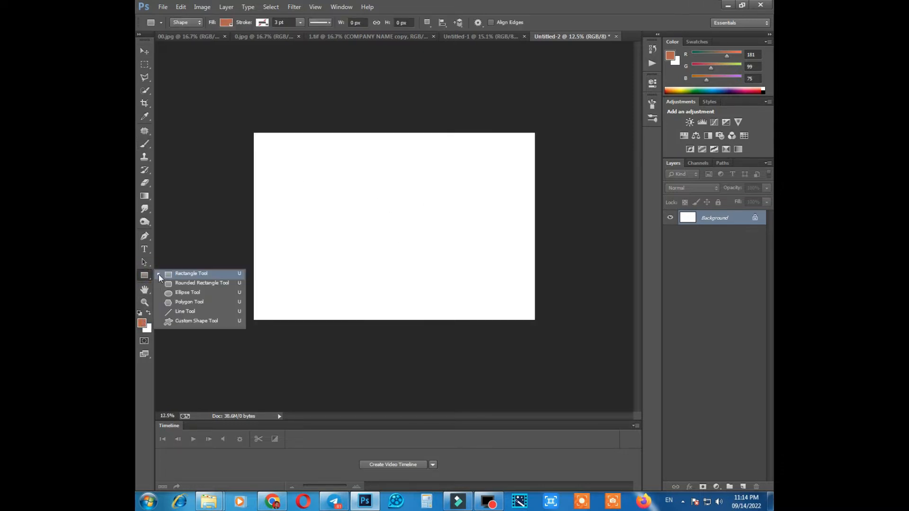
{"action": "left_click", "coordinate": [169, 274]}
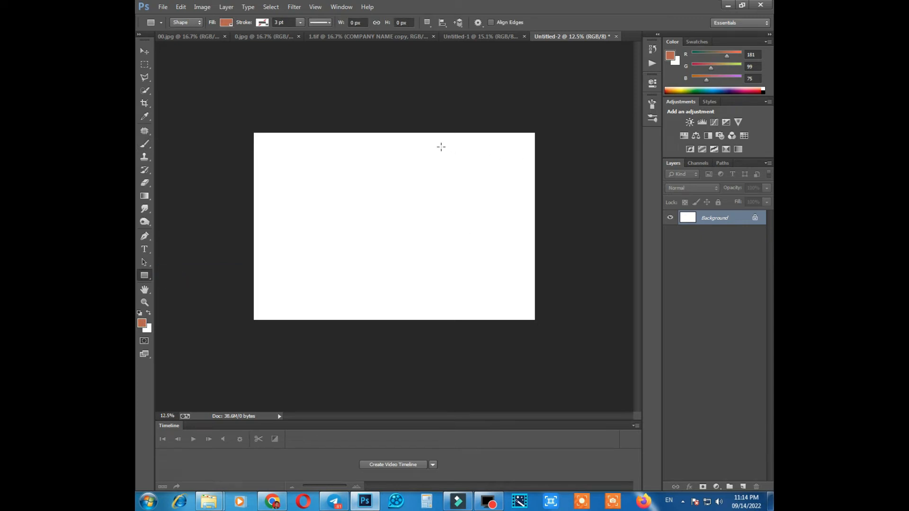
{"action": "scroll", "coordinate": [453, 150], "scroll_direction": "up", "scroll_amount": 1}
{"action": "left_click_drag", "start_coordinate": [426, 114], "coordinate": [595, 257]}
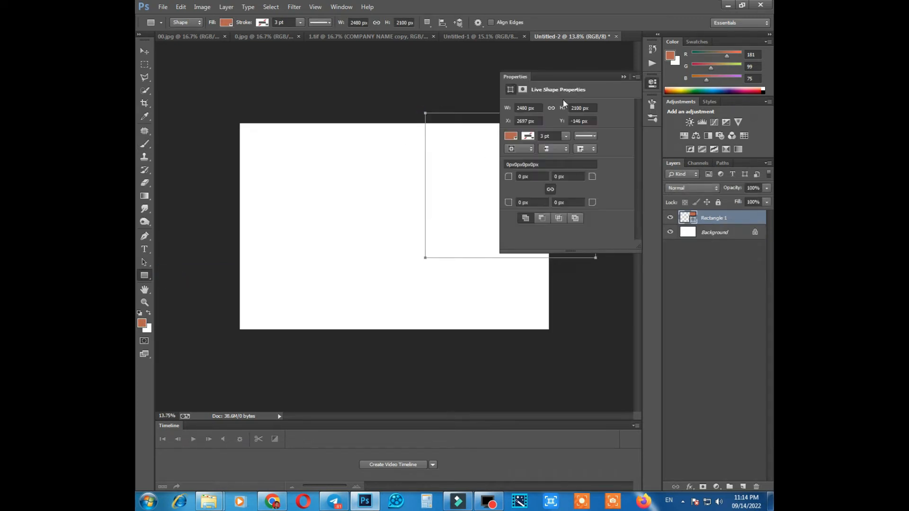
{"action": "left_click", "coordinate": [624, 77]}
{"action": "key", "text": "v"}
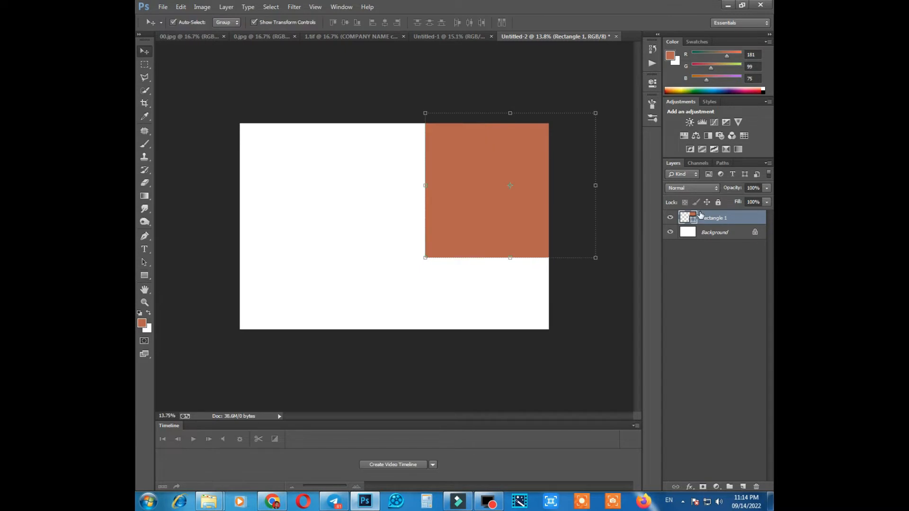
Fill the rectangle with dark blue, colour 003366.
{"action": "double_click", "coordinate": [694, 218]}
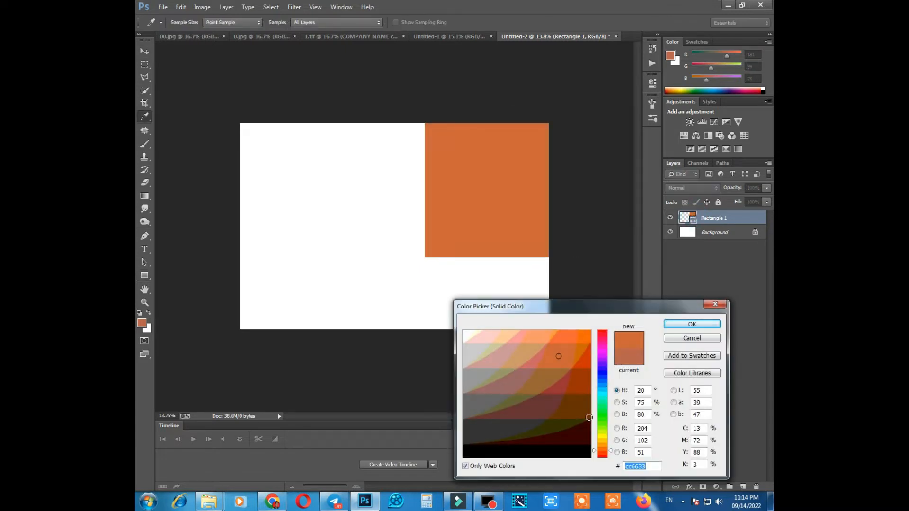
{"action": "left_click", "coordinate": [612, 383]}
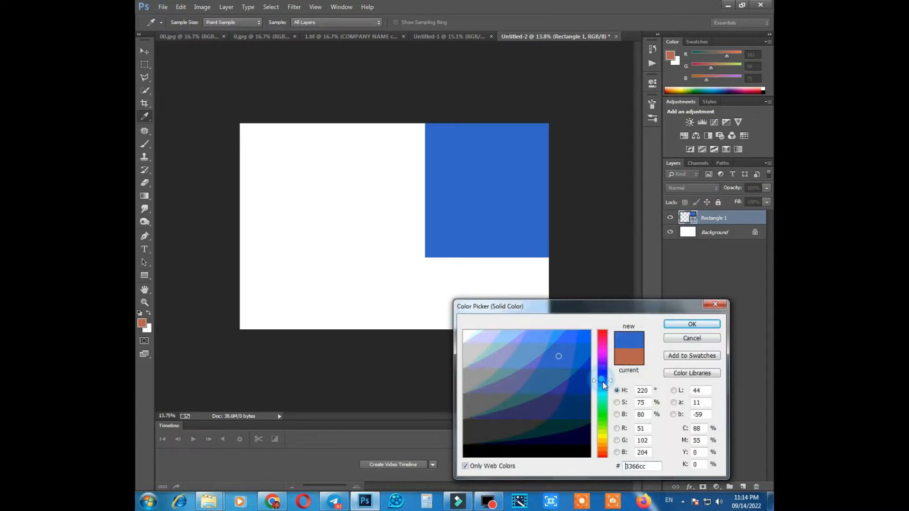
{"action": "left_click", "coordinate": [579, 355]}
{"action": "left_click", "coordinate": [577, 406]}
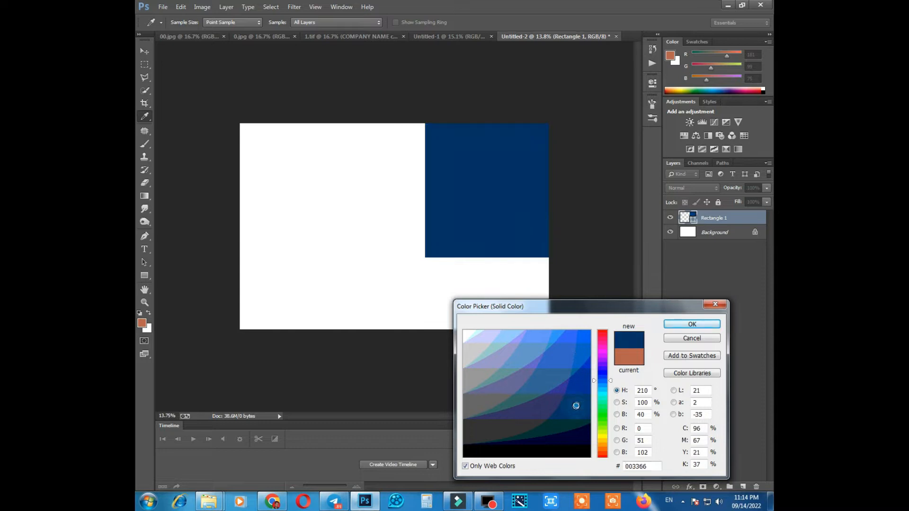
{"action": "key", "text": "Return"}
Rotate, enlarge and reposition the blue rectangle so its edge cuts diagonally across the canvas's upper-right corner.
{"action": "left_click_drag", "start_coordinate": [595, 113], "coordinate": [613, 186]}
{"action": "left_click_drag", "start_coordinate": [511, 206], "coordinate": [505, 195]}
{"action": "left_click_drag", "start_coordinate": [568, 240], "coordinate": [604, 274]}
{"action": "scroll", "coordinate": [575, 164], "scroll_direction": "down", "scroll_amount": 3}
{"action": "left_click_drag", "start_coordinate": [577, 161], "coordinate": [583, 143]}
{"action": "left_click_drag", "start_coordinate": [507, 211], "coordinate": [505, 170]}
{"action": "key", "text": "Return"}
{"action": "scroll", "coordinate": [470, 191], "scroll_direction": "up", "scroll_amount": 2}
{"action": "scroll", "coordinate": [468, 190], "scroll_direction": "down", "scroll_amount": 1}
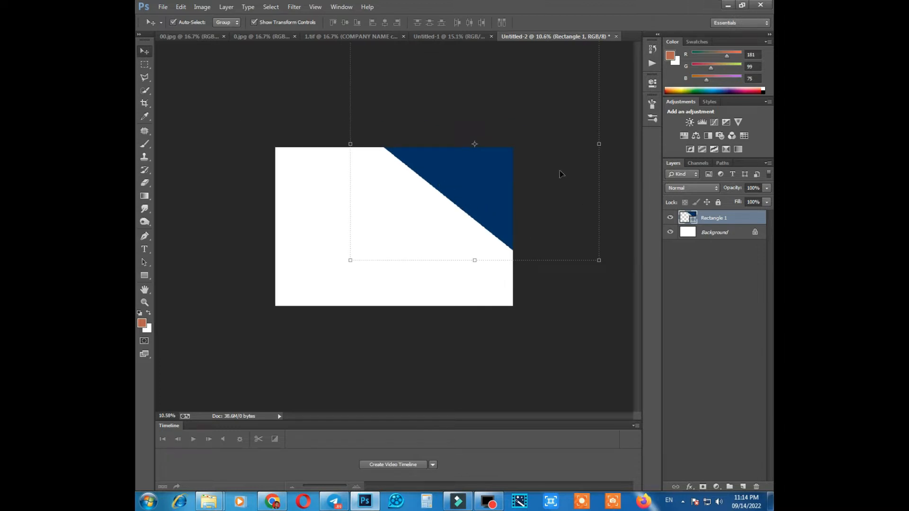
Duplicate the blue rectangle and place the copy over the lower-right corner, rotated about -69°.
{"action": "key", "text": "ctrl+j"}
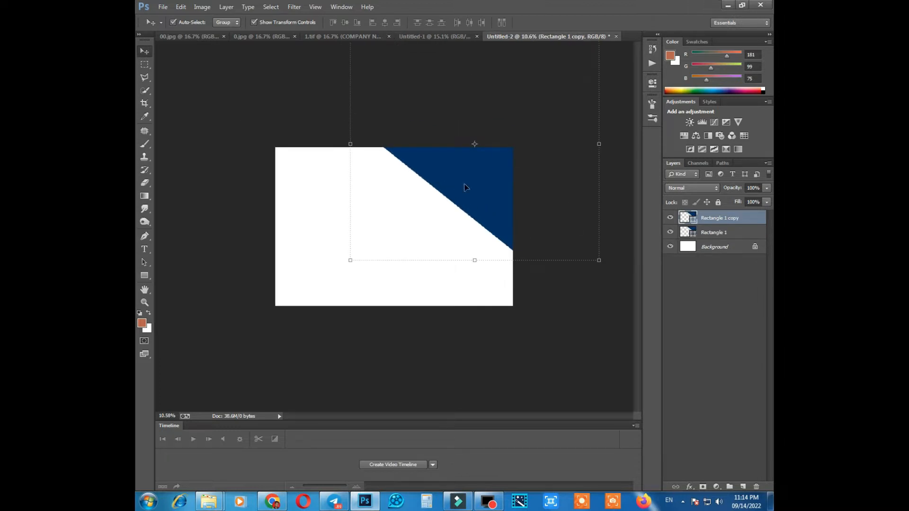
{"action": "key", "text": "ctrl+t"}
{"action": "left_click_drag", "start_coordinate": [474, 185], "coordinate": [455, 303]}
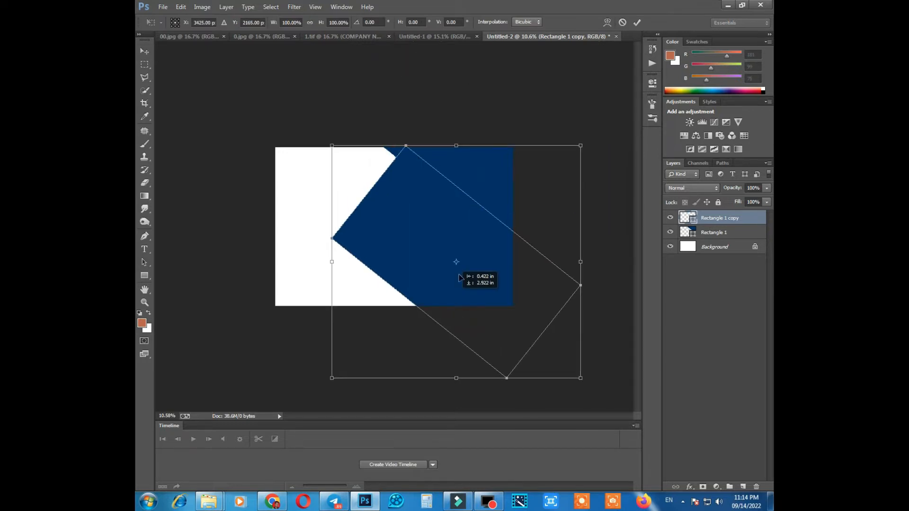
{"action": "left_click_drag", "start_coordinate": [622, 169], "coordinate": [431, 137]}
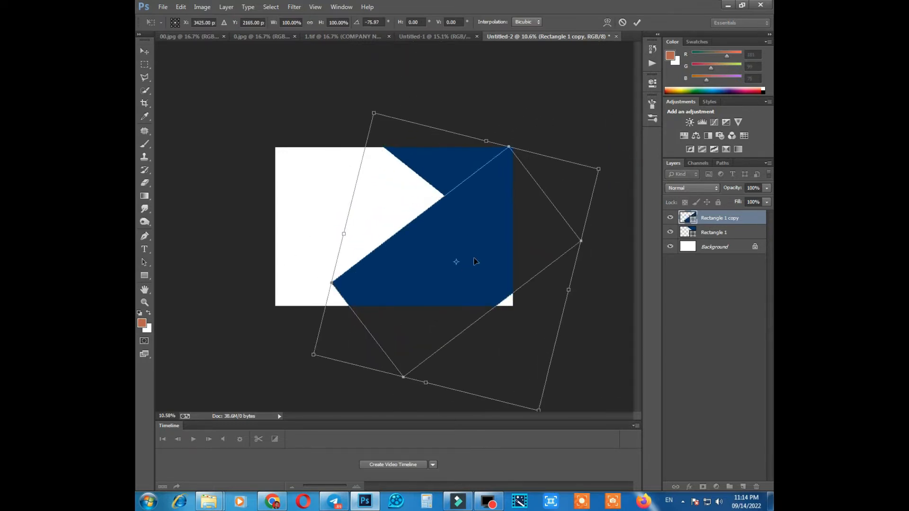
{"action": "left_click_drag", "start_coordinate": [478, 263], "coordinate": [494, 286]}
{"action": "left_click_drag", "start_coordinate": [617, 114], "coordinate": [630, 135]}
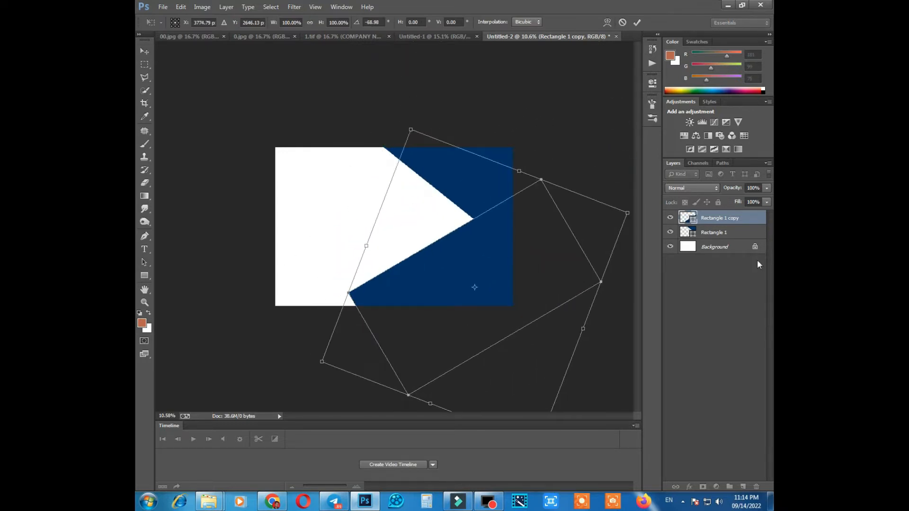
{"action": "key", "text": "Return"}
Move the copy beneath the original layer and adjust its angle and position so its edge runs diagonally to the canvas's bottom edge.
{"action": "left_click_drag", "start_coordinate": [710, 218], "coordinate": [714, 241]}
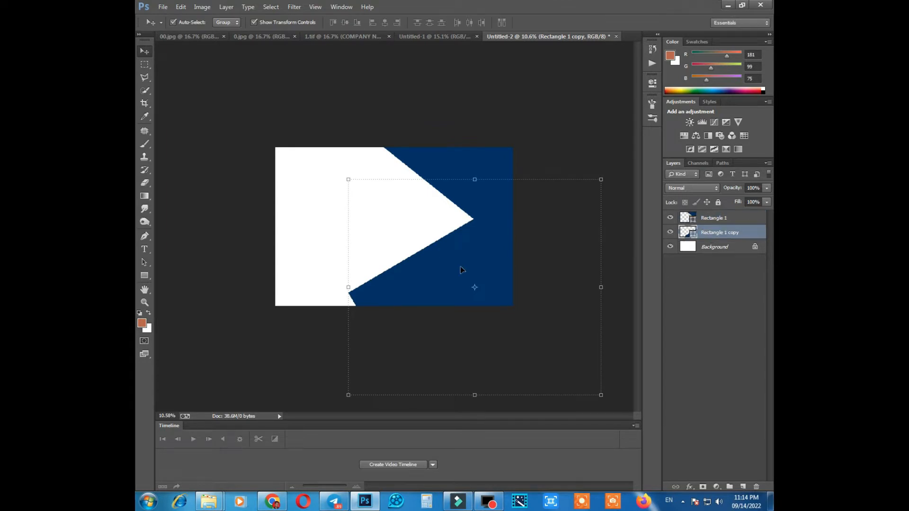
{"action": "left_click_drag", "start_coordinate": [610, 172], "coordinate": [577, 120]}
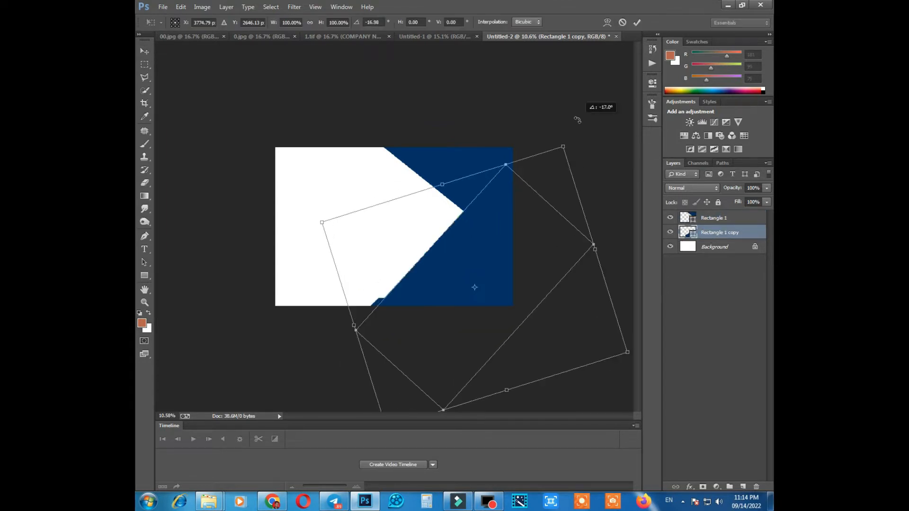
{"action": "left_click_drag", "start_coordinate": [473, 288], "coordinate": [481, 280]}
{"action": "left_click_drag", "start_coordinate": [560, 115], "coordinate": [585, 129]}
{"action": "left_click_drag", "start_coordinate": [481, 265], "coordinate": [478, 268]}
{"action": "key", "text": "Escape"}
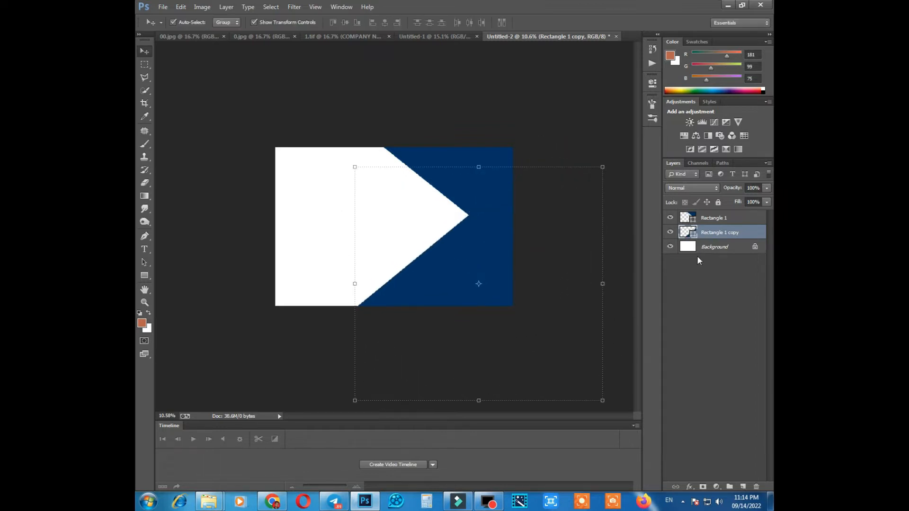
Recolour the lower rectangle copy bright orange.
{"action": "double_click", "coordinate": [692, 237]}
{"action": "left_click", "coordinate": [598, 448]}
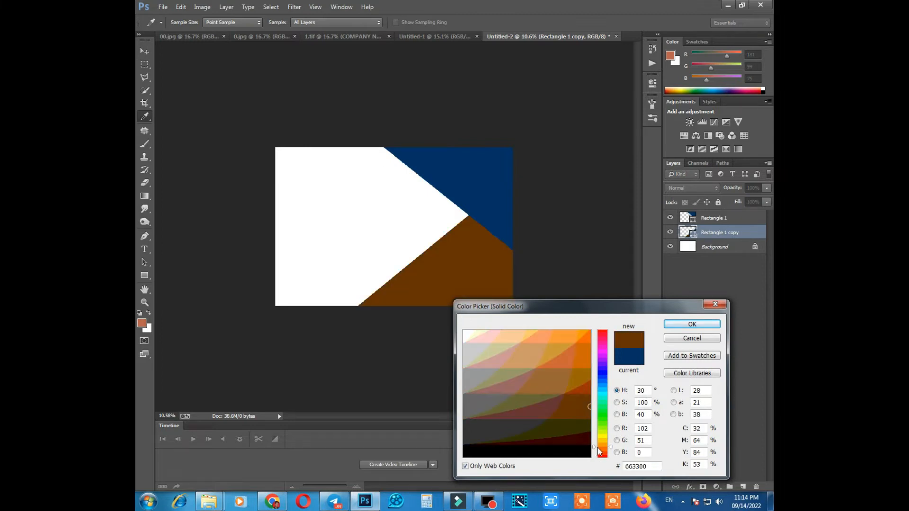
{"action": "left_click", "coordinate": [578, 334]}
{"action": "left_click_drag", "start_coordinate": [610, 306], "coordinate": [620, 296]}
{"action": "key", "text": "Return"}
{"action": "scroll", "coordinate": [404, 260], "scroll_direction": "up", "scroll_amount": 1}
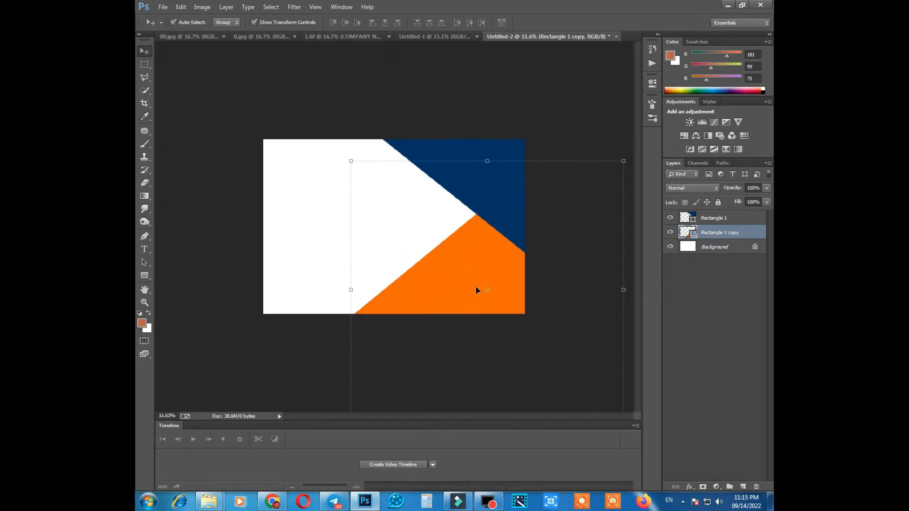
Rotate the blue rectangle about 2.5° and shift it slightly down over the orange shape.
{"action": "left_click", "coordinate": [497, 216]}
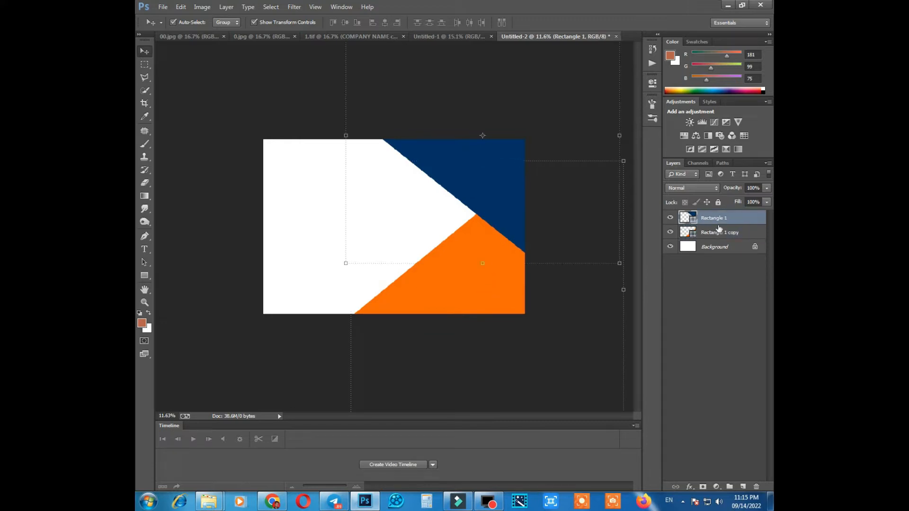
{"action": "scroll", "coordinate": [525, 159], "scroll_direction": "down", "scroll_amount": 3}
{"action": "left_click_drag", "start_coordinate": [566, 143], "coordinate": [588, 150]}
{"action": "key", "text": "Left"}
{"action": "key", "text": "Left"}
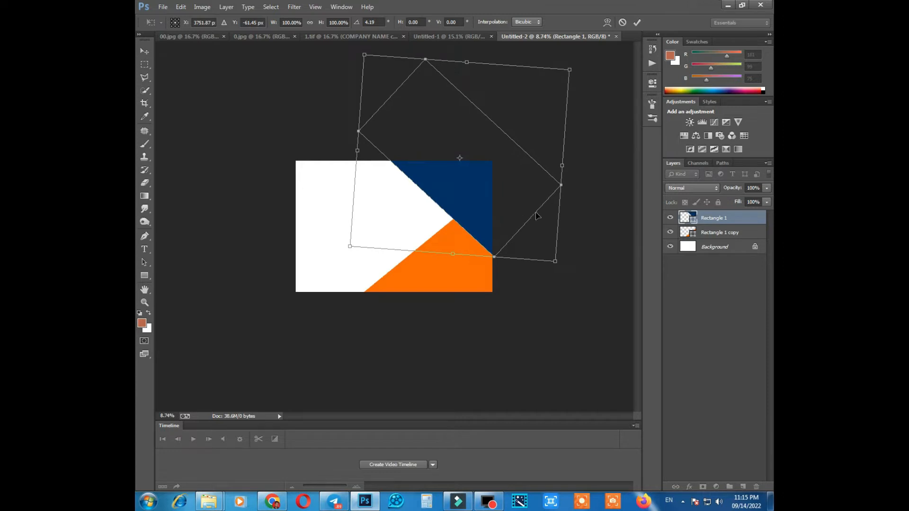
{"action": "left_click_drag", "start_coordinate": [589, 116], "coordinate": [551, 126]}
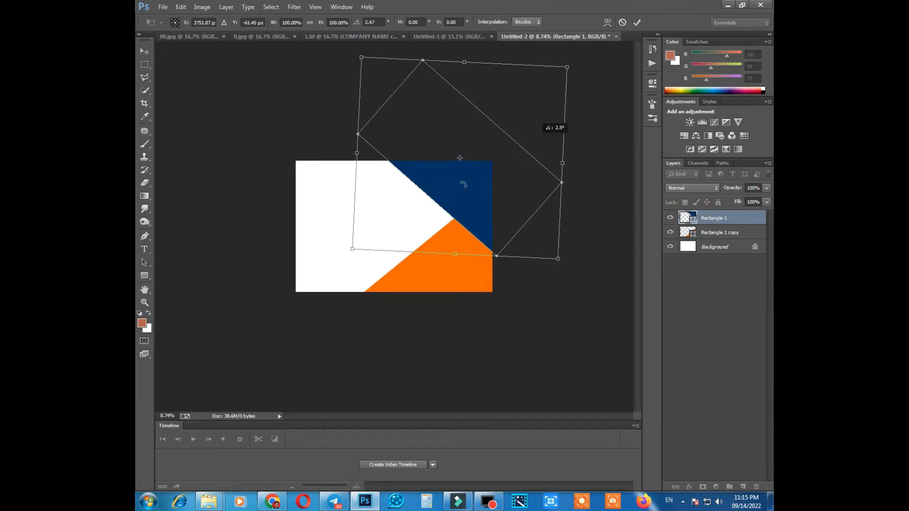
{"action": "left_click_drag", "start_coordinate": [465, 184], "coordinate": [465, 194]}
{"action": "key", "text": "Return"}
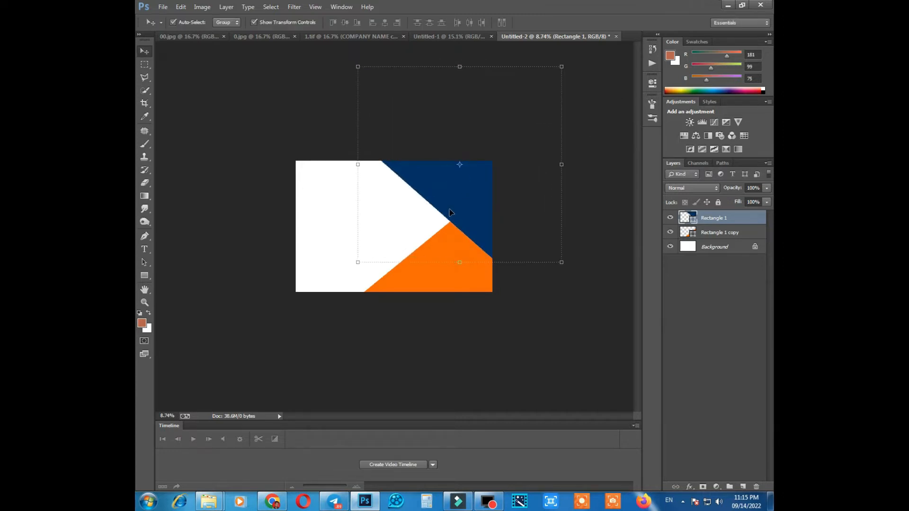
Examine the diagonal edges of the blue and orange shapes and the point where they meet.
{"action": "scroll", "coordinate": [451, 211], "scroll_direction": "down", "scroll_amount": 1}
{"action": "scroll", "coordinate": [453, 189], "scroll_direction": "up", "scroll_amount": 3}
{"action": "scroll", "coordinate": [453, 210], "scroll_direction": "down", "scroll_amount": 1}
{"action": "left_click", "coordinate": [552, 372]}
{"action": "scroll", "coordinate": [346, 235], "scroll_direction": "up", "scroll_amount": 3}
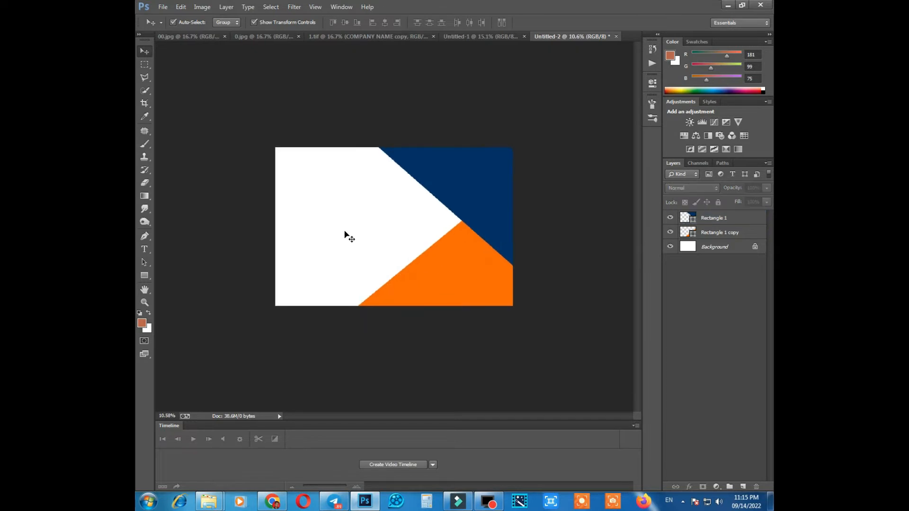
{"action": "scroll", "coordinate": [319, 202], "scroll_direction": "down", "scroll_amount": 1}
{"action": "scroll", "coordinate": [331, 205], "scroll_direction": "up", "scroll_amount": 2}
{"action": "scroll", "coordinate": [351, 219], "scroll_direction": "down", "scroll_amount": 1}
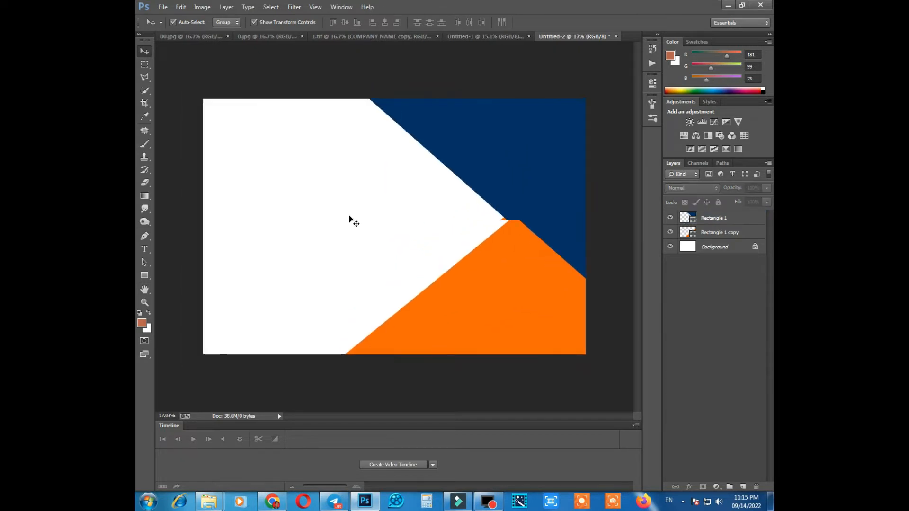
{"action": "left_click", "coordinate": [543, 187]}
{"action": "scroll", "coordinate": [441, 152], "scroll_direction": "up", "scroll_amount": 2}
{"action": "scroll", "coordinate": [426, 180], "scroll_direction": "down", "scroll_amount": 2}
{"action": "scroll", "coordinate": [462, 228], "scroll_direction": "down", "scroll_amount": 1}
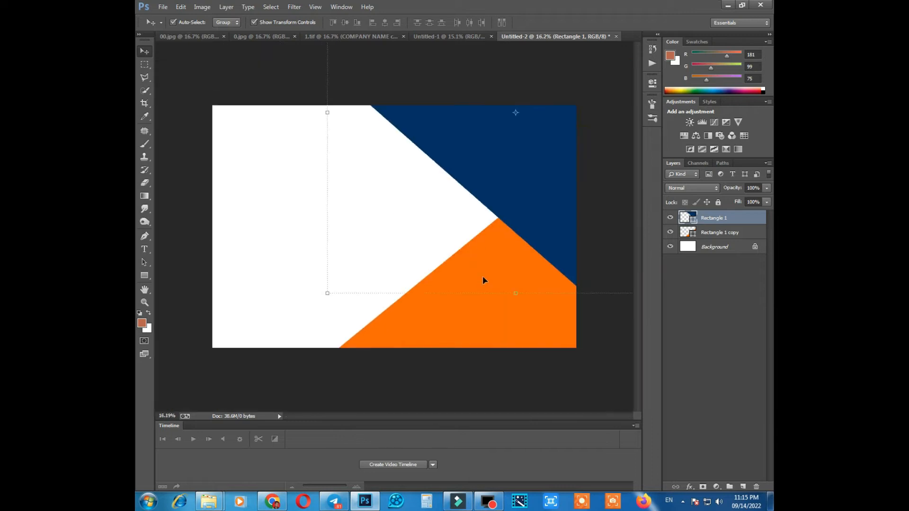
{"action": "left_click", "coordinate": [495, 327]}
Add a drop shadow to the blue shape with 100% opacity, 0 px distance, 22% spread and 125 px size.
{"action": "left_click", "coordinate": [530, 190]}
{"action": "scroll", "coordinate": [336, 170], "scroll_direction": "down", "scroll_amount": 1}
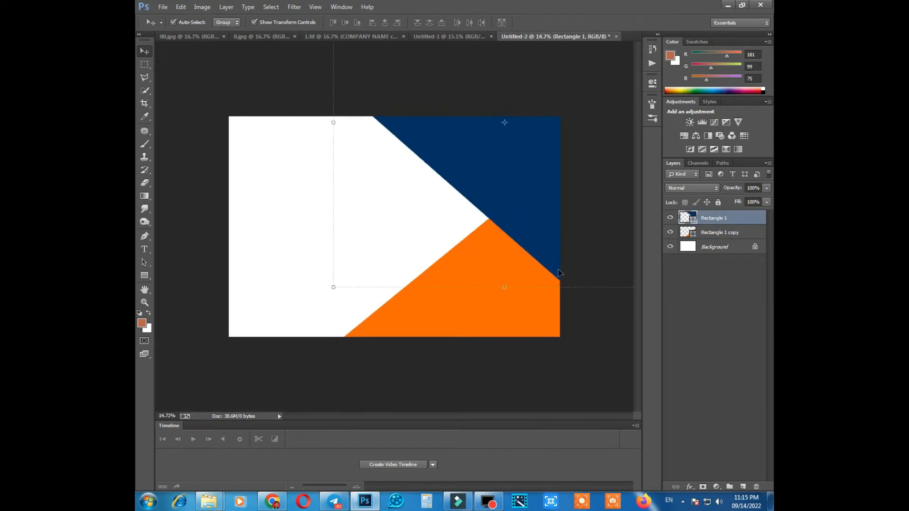
{"action": "left_click", "coordinate": [689, 487]}
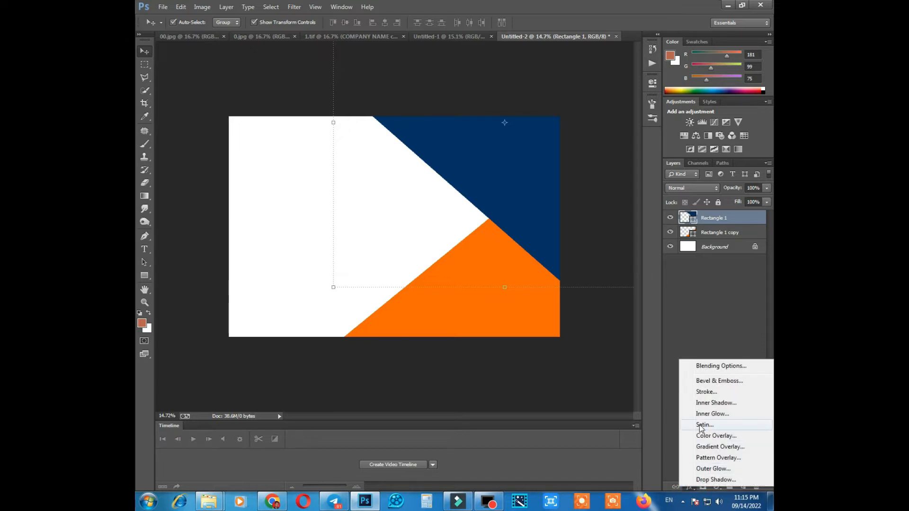
{"action": "left_click", "coordinate": [703, 480]}
{"action": "left_click_drag", "start_coordinate": [564, 188], "coordinate": [598, 255]}
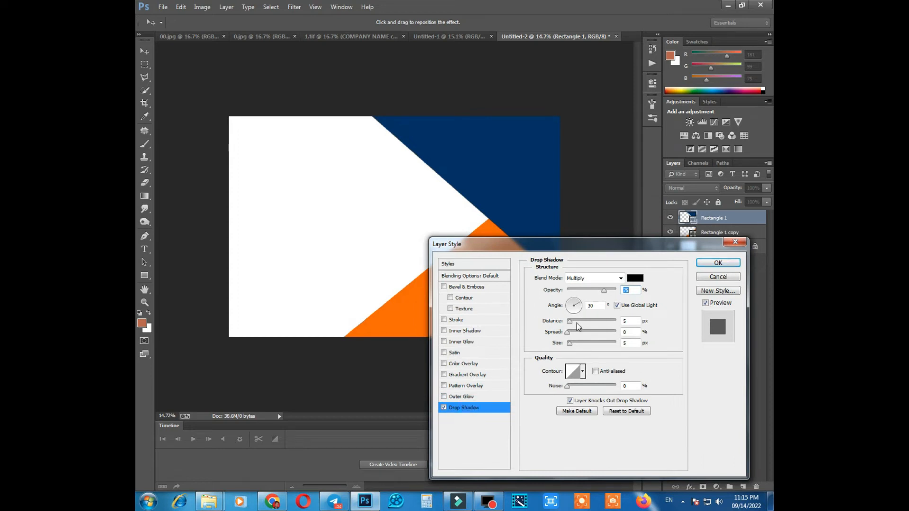
{"action": "left_click_drag", "start_coordinate": [571, 322], "coordinate": [544, 321]}
{"action": "left_click_drag", "start_coordinate": [614, 293], "coordinate": [621, 290]}
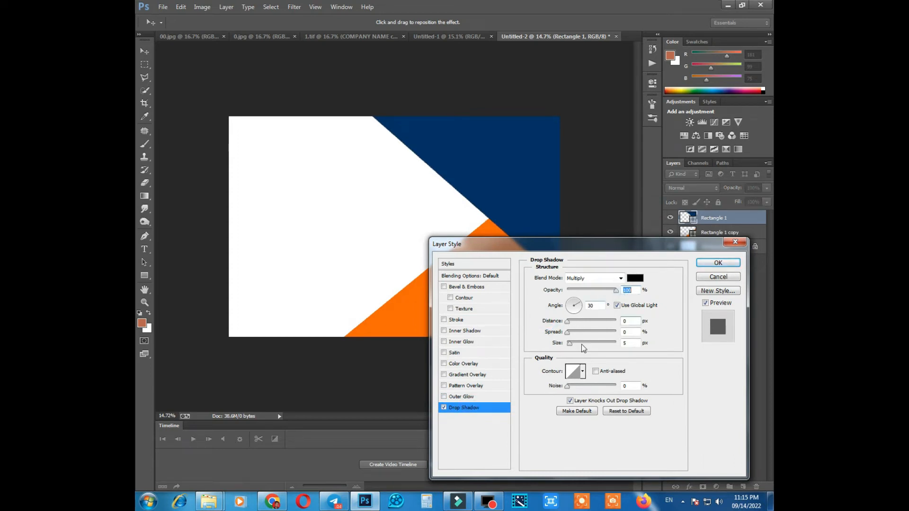
{"action": "left_click_drag", "start_coordinate": [573, 332], "coordinate": [593, 344]}
{"action": "key", "text": "Return"}
Add a drop shadow to the orange shape with 100% opacity, 27% spread and a size of about 131 px.
{"action": "left_click", "coordinate": [706, 253]}
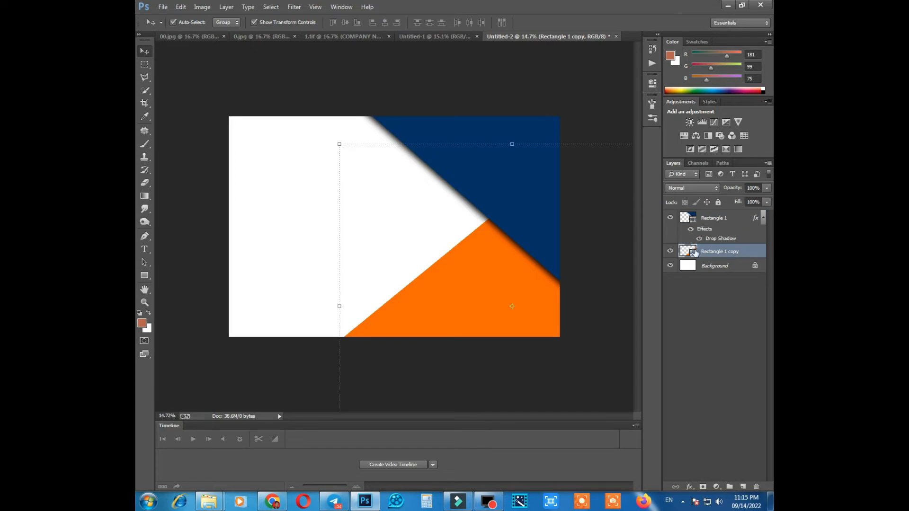
{"action": "left_click", "coordinate": [695, 489]}
{"action": "left_click", "coordinate": [701, 494]}
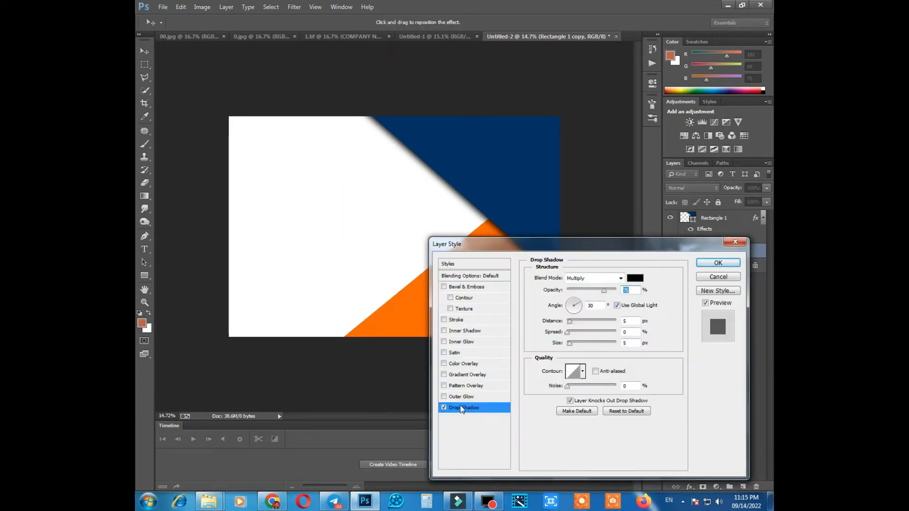
{"action": "left_click_drag", "start_coordinate": [577, 345], "coordinate": [586, 344]}
{"action": "left_click_drag", "start_coordinate": [605, 290], "coordinate": [623, 291]}
{"action": "left_click", "coordinate": [580, 333]}
{"action": "left_click_drag", "start_coordinate": [585, 342], "coordinate": [594, 343]}
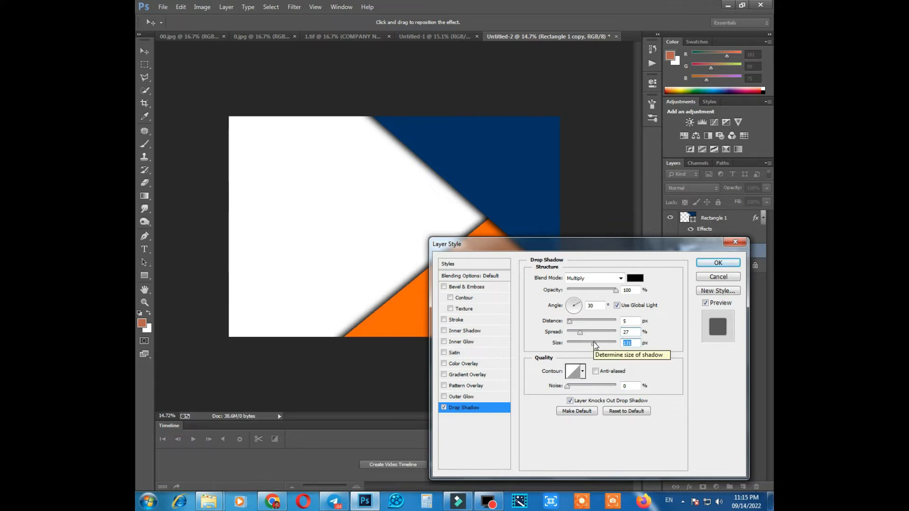
{"action": "key", "text": "Return"}
{"action": "scroll", "coordinate": [547, 209], "scroll_direction": "up", "scroll_amount": 1}
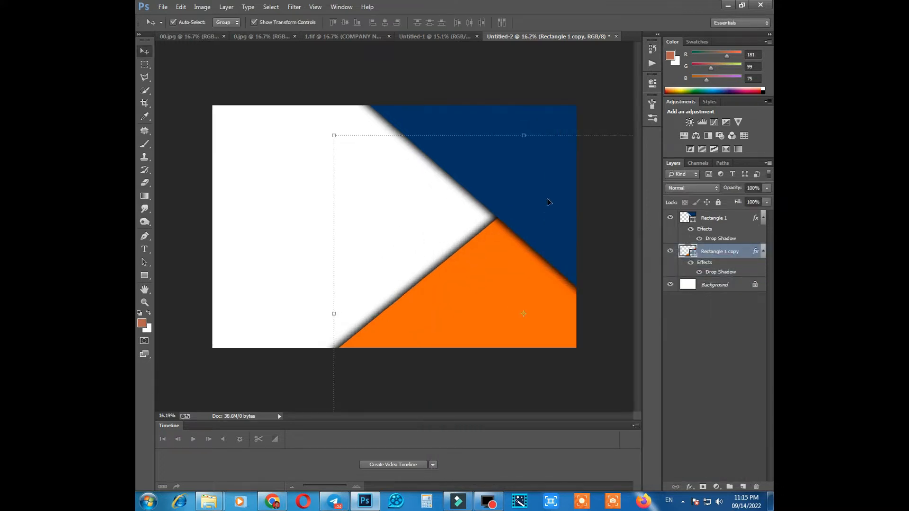
Increase the spread of the blue shape's drop shadow.
{"action": "left_click", "coordinate": [548, 202]}
{"action": "double_click", "coordinate": [720, 239]}
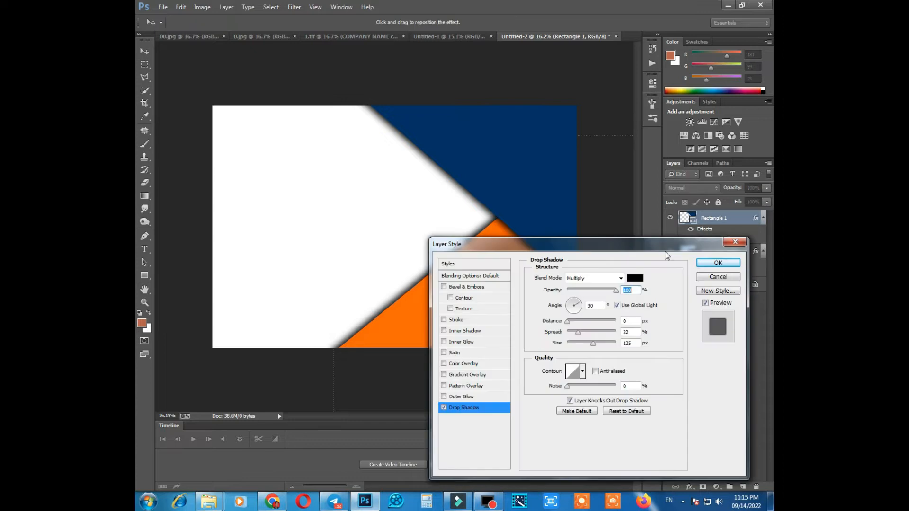
{"action": "left_click", "coordinate": [586, 334]}
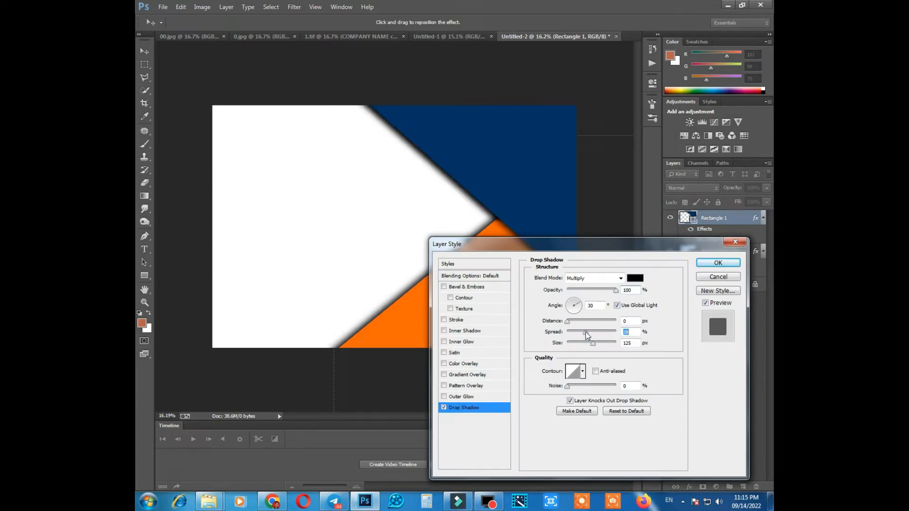
{"action": "key", "text": "Return"}
{"action": "scroll", "coordinate": [400, 201], "scroll_direction": "down", "scroll_amount": 1}
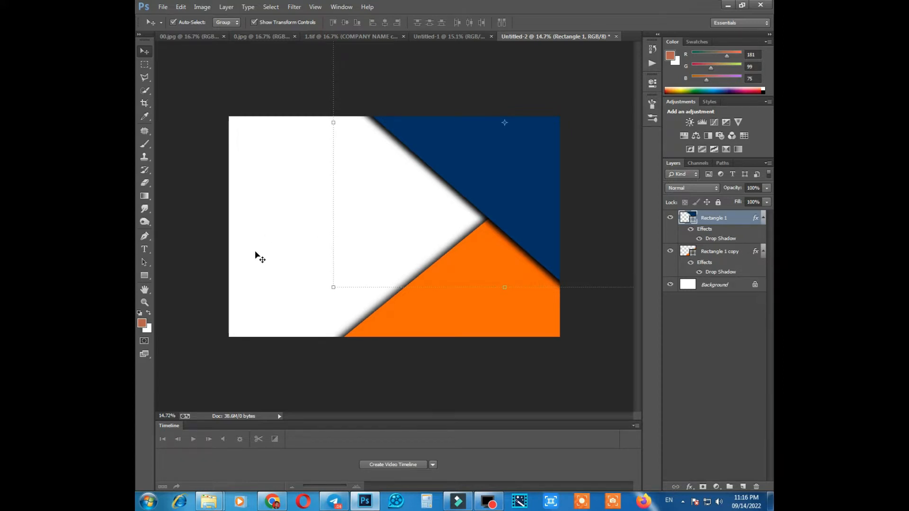
{"action": "scroll", "coordinate": [276, 207], "scroll_direction": "up", "scroll_amount": 3}
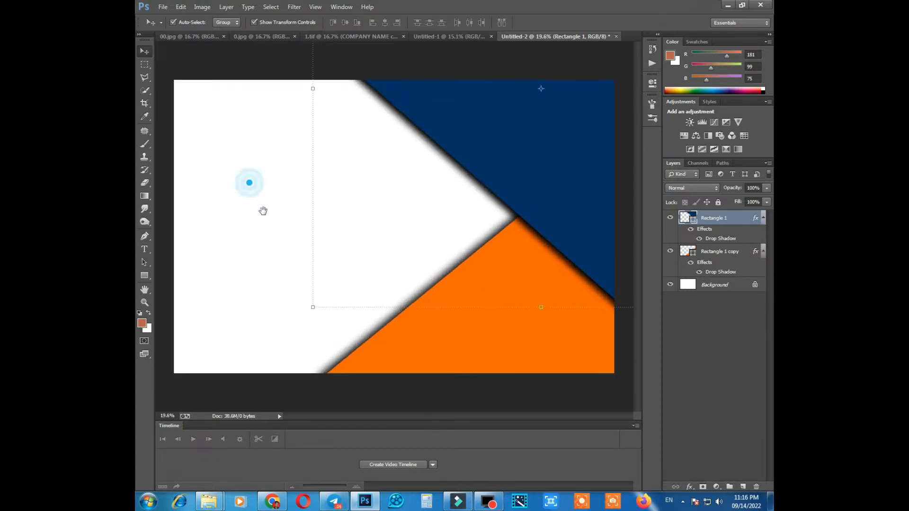
{"action": "scroll", "coordinate": [294, 126], "scroll_direction": "down", "scroll_amount": 2}
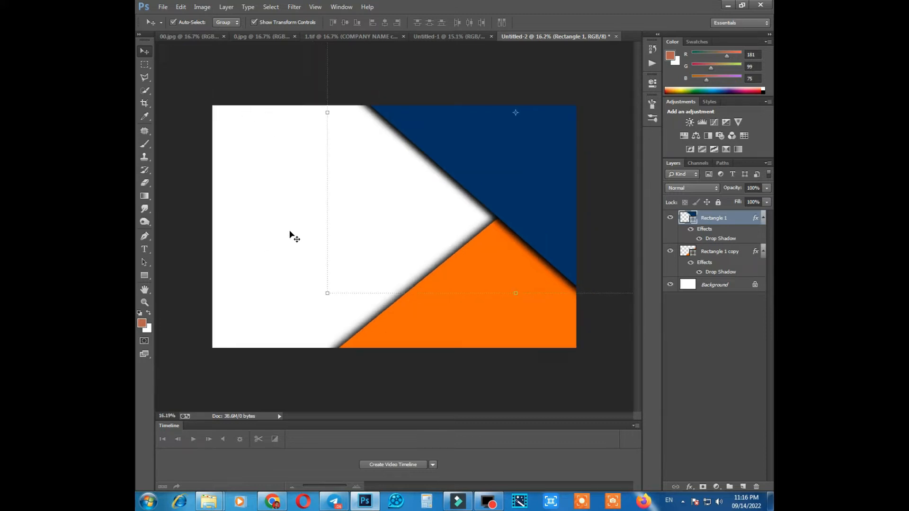
{"action": "left_click", "coordinate": [273, 192]}
{"action": "scroll", "coordinate": [424, 160], "scroll_direction": "up", "scroll_amount": 1}
{"action": "scroll", "coordinate": [416, 163], "scroll_direction": "down", "scroll_amount": 1}
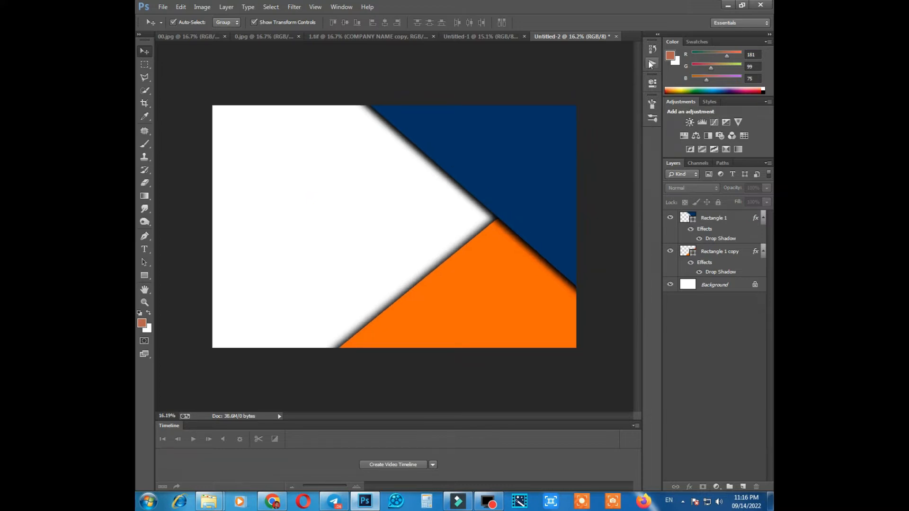
Activate the Custom Shape tool and enlarge its shape picker to show more of the available shapes.
{"action": "key", "text": "u"}
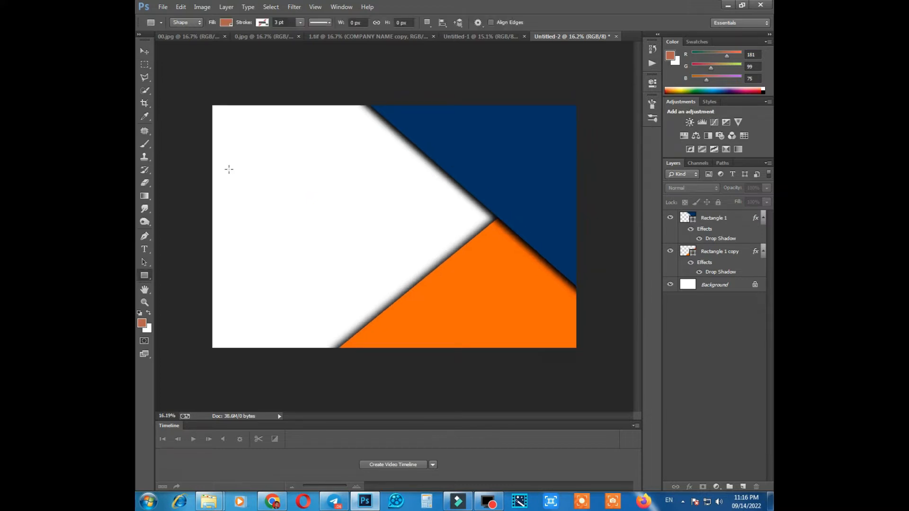
{"action": "right_click", "coordinate": [142, 278]}
{"action": "left_click", "coordinate": [190, 321]}
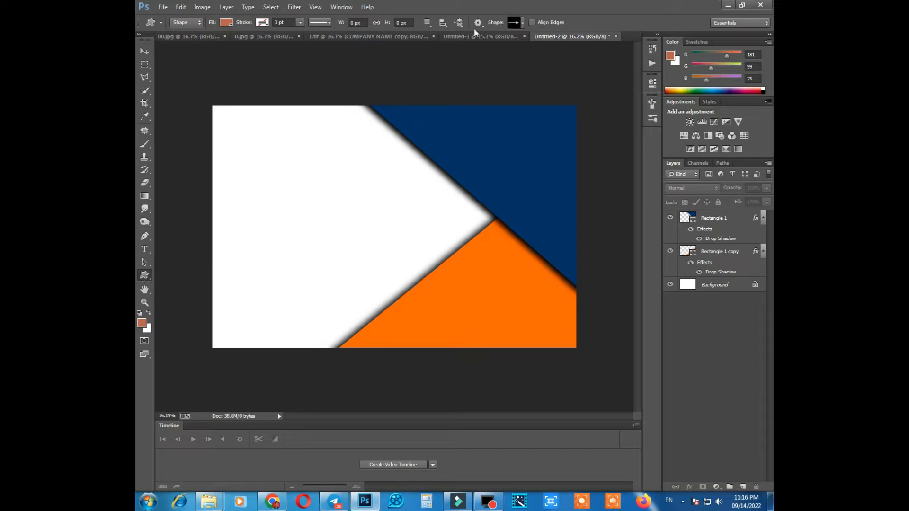
{"action": "left_click", "coordinate": [526, 22]}
{"action": "left_click_drag", "start_coordinate": [558, 52], "coordinate": [560, 68]}
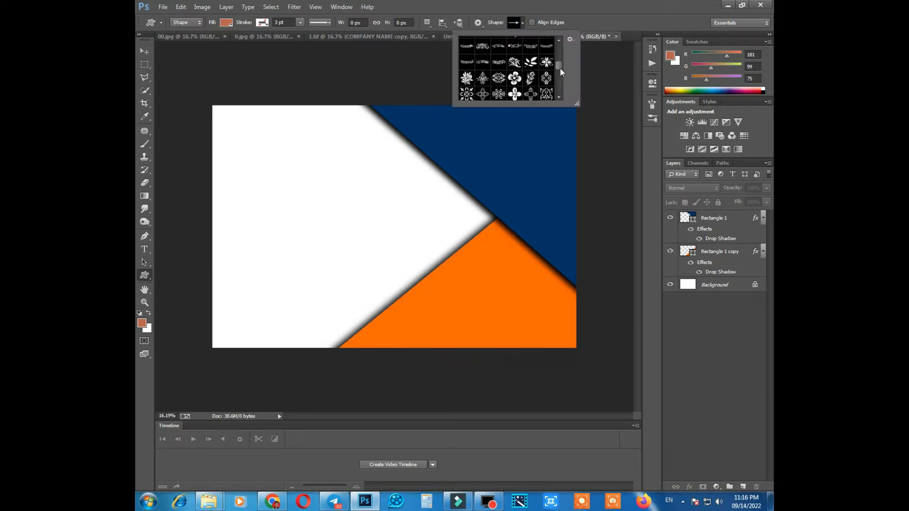
{"action": "left_click", "coordinate": [581, 107]}
{"action": "left_click", "coordinate": [522, 24]}
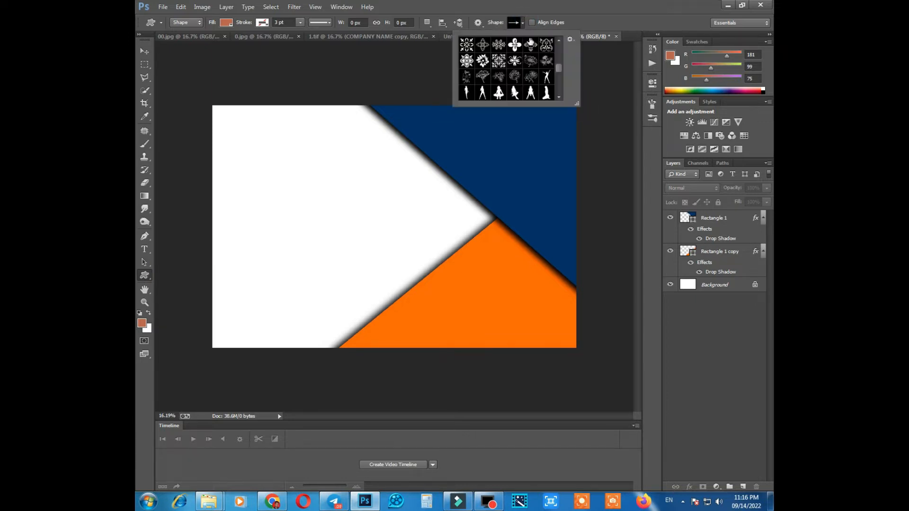
{"action": "left_click_drag", "start_coordinate": [581, 103], "coordinate": [665, 209]}
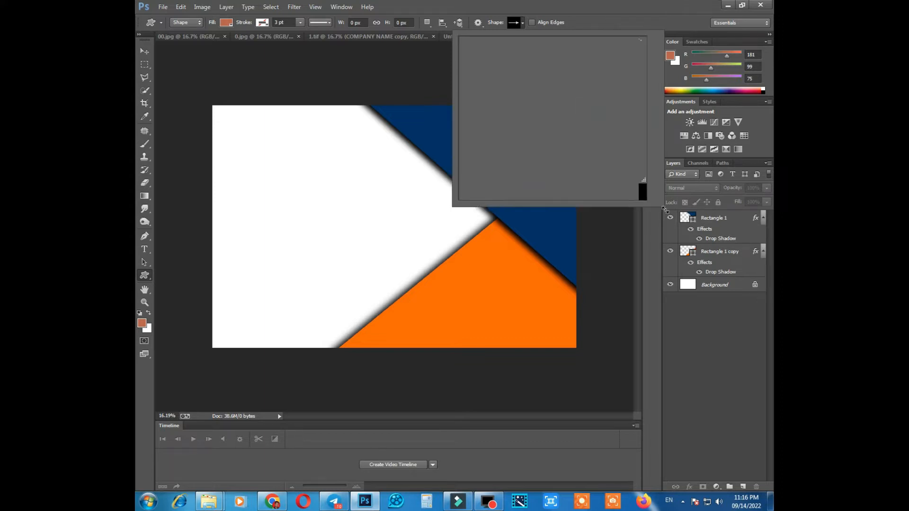
Choose the copyright symbol shape and draw it about 841 by 859 px on the white area.
{"action": "left_click_drag", "start_coordinate": [646, 152], "coordinate": [648, 46]}
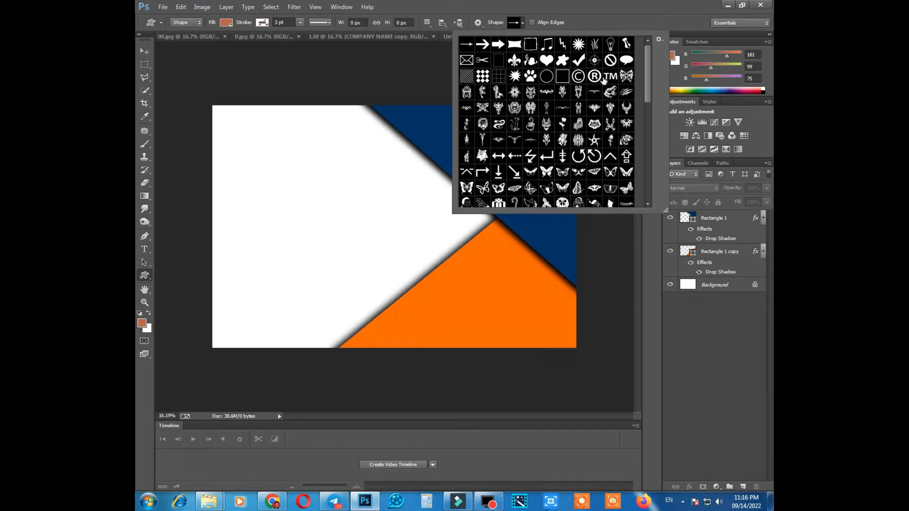
{"action": "left_click", "coordinate": [578, 78]}
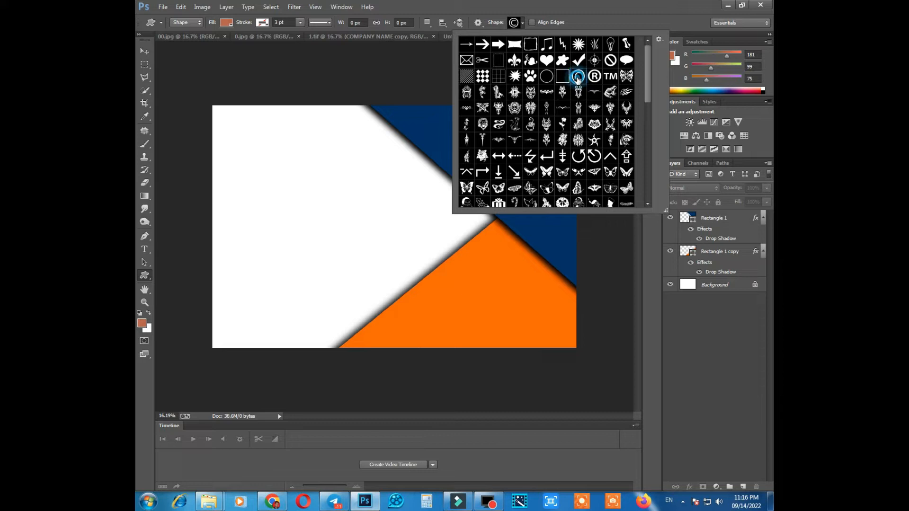
{"action": "left_click", "coordinate": [521, 24]}
{"action": "left_click_drag", "start_coordinate": [280, 184], "coordinate": [348, 253]}
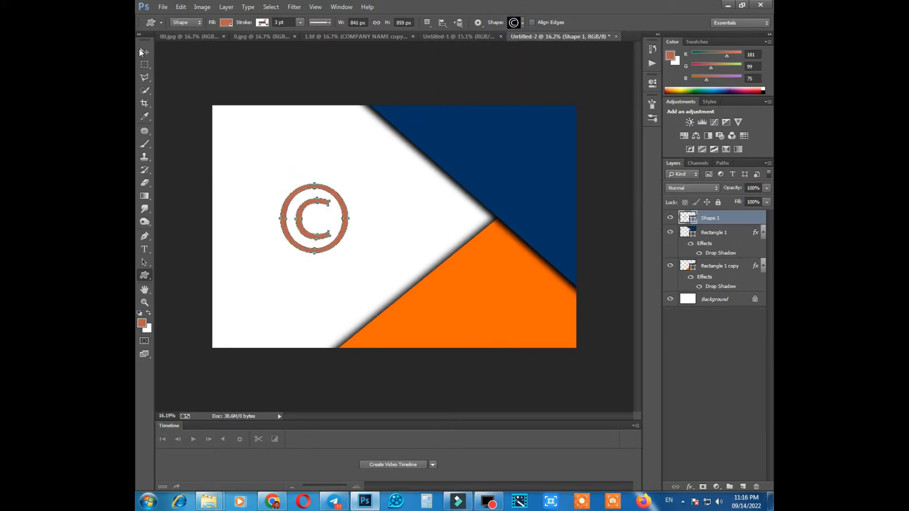
Scale the copyright symbol to about 147.5% and move it into the upper part of the white area.
{"action": "left_click", "coordinate": [144, 51]}
{"action": "scroll", "coordinate": [386, 201], "scroll_direction": "up", "scroll_amount": 3}
{"action": "left_click_drag", "start_coordinate": [336, 177], "coordinate": [343, 169]}
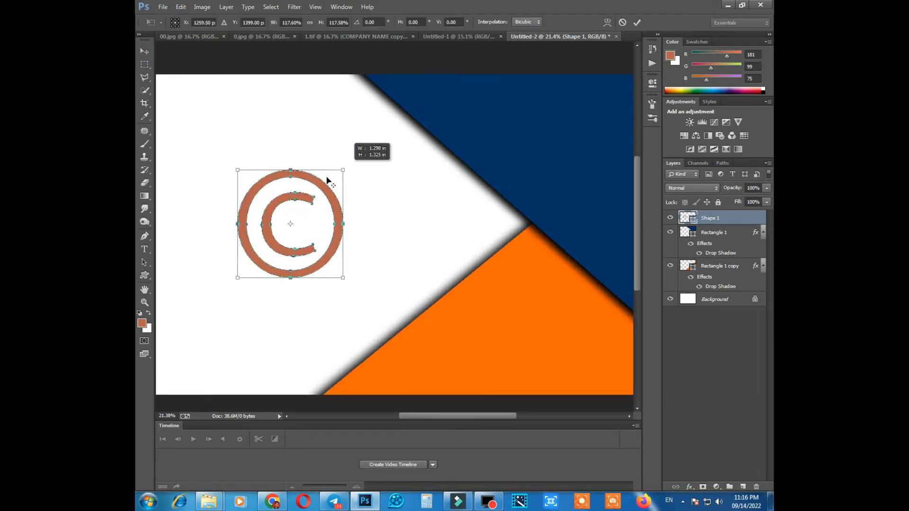
{"action": "scroll", "coordinate": [318, 189], "scroll_direction": "down", "scroll_amount": 3}
{"action": "left_click_drag", "start_coordinate": [292, 211], "coordinate": [271, 159]}
{"action": "left_click_drag", "start_coordinate": [336, 213], "coordinate": [346, 223]}
{"action": "left_click_drag", "start_coordinate": [288, 181], "coordinate": [299, 183]}
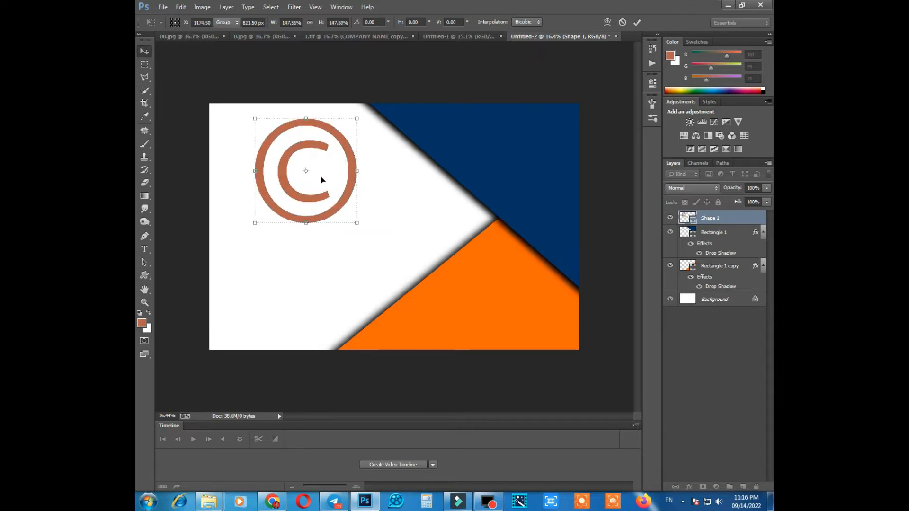
{"action": "key", "text": "Return"}
Recolor the copyright symbol black (000000).
{"action": "double_click", "coordinate": [692, 220]}
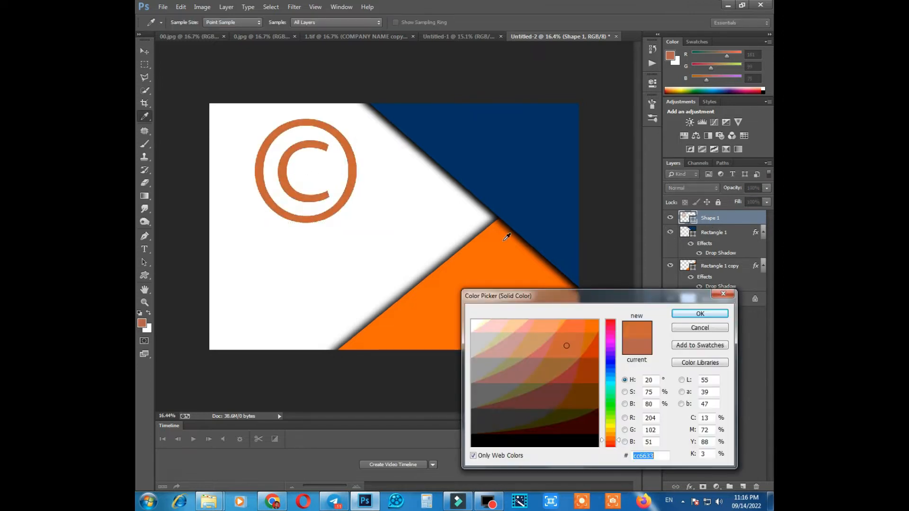
{"action": "left_click", "coordinate": [585, 442]}
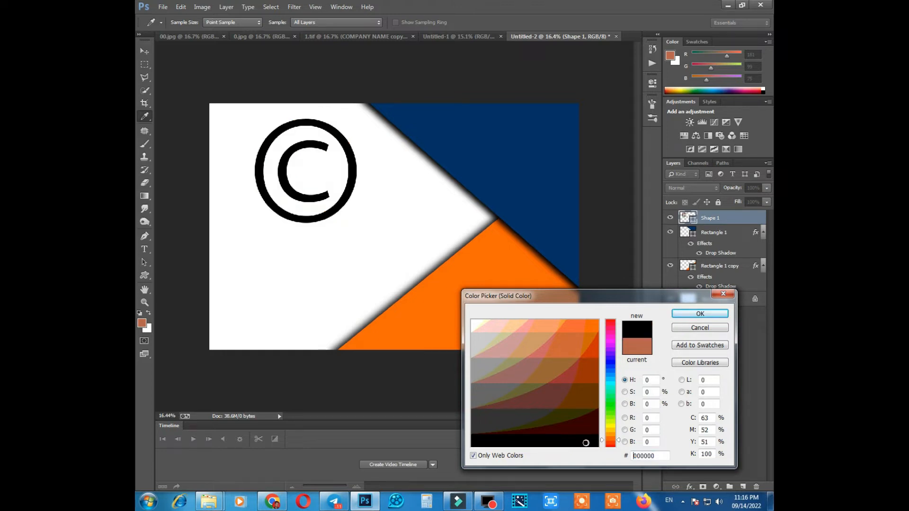
{"action": "left_click", "coordinate": [701, 314]}
{"action": "scroll", "coordinate": [277, 170], "scroll_direction": "up", "scroll_amount": 4}
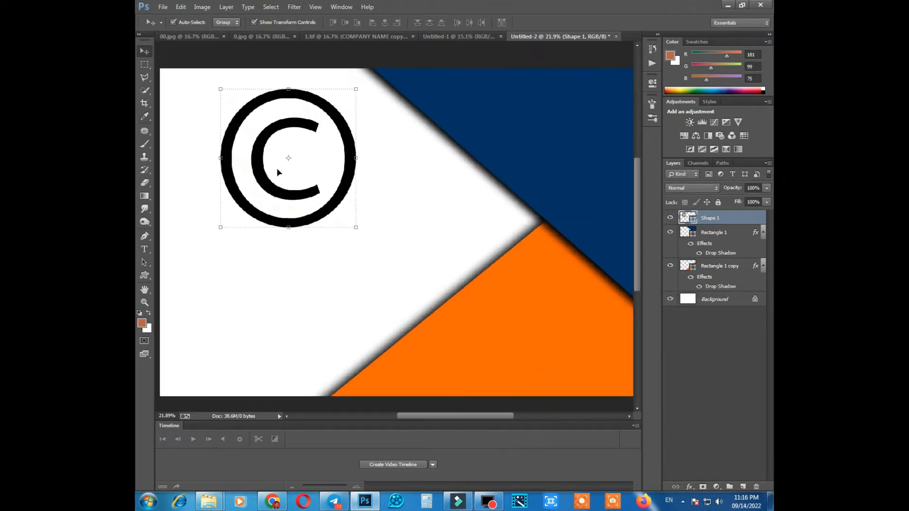
{"action": "scroll", "coordinate": [278, 170], "scroll_direction": "down", "scroll_amount": 4}
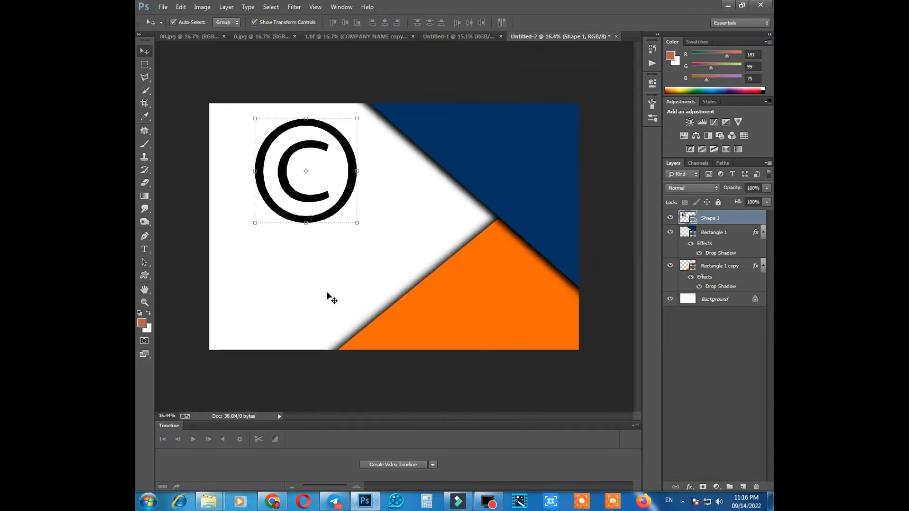
Start a text layer on the white area below the copyright symbol.
{"action": "left_click", "coordinate": [327, 294]}
{"action": "scroll", "coordinate": [302, 208], "scroll_direction": "down", "scroll_amount": 2}
{"action": "scroll", "coordinate": [302, 209], "scroll_direction": "up", "scroll_amount": 3}
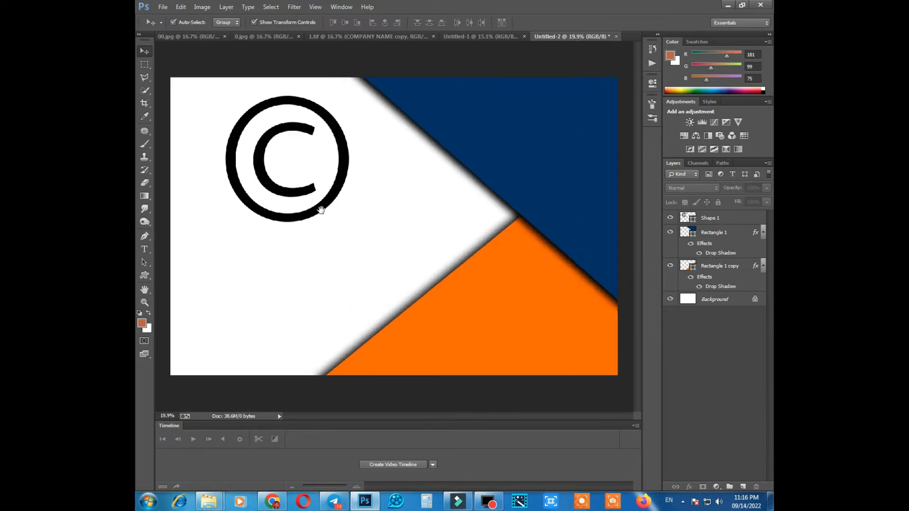
{"action": "left_click", "coordinate": [144, 249]}
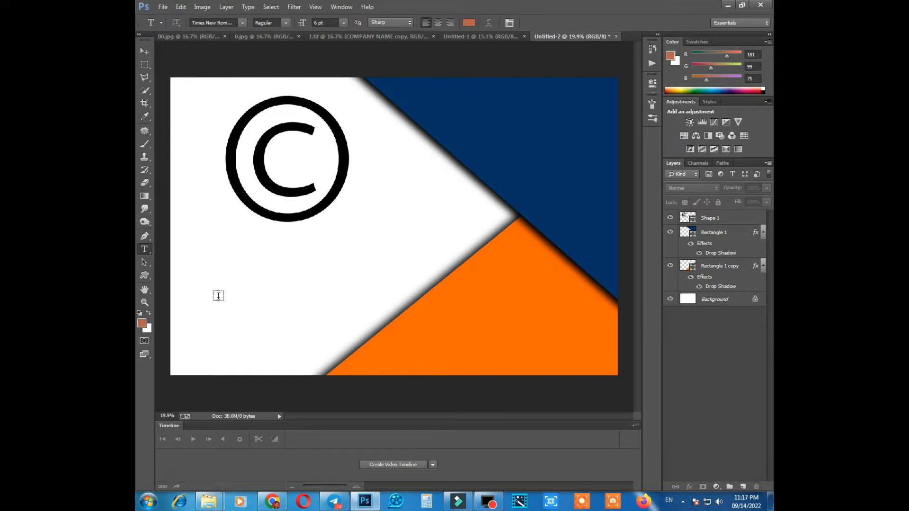
{"action": "left_click", "coordinate": [217, 269]}
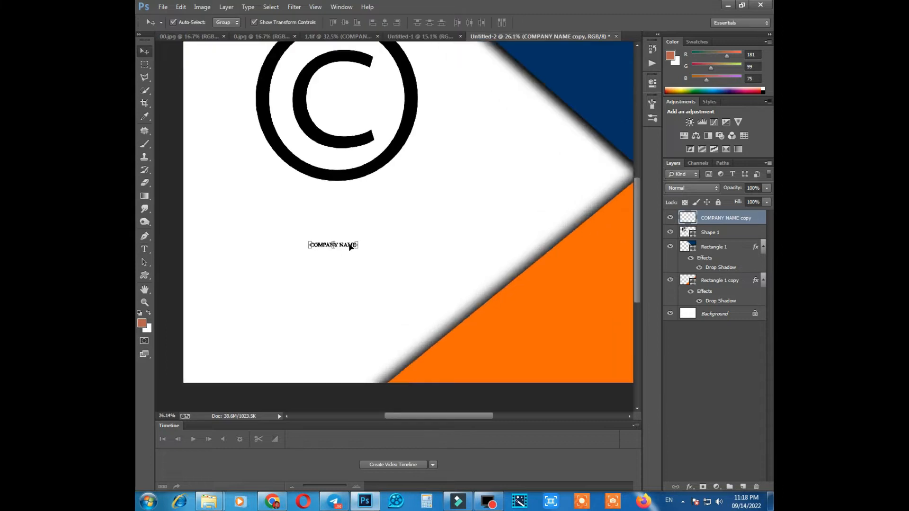
Enlarge the COMPANY NAME text to about 144% and shift it slightly left.
{"action": "scroll", "coordinate": [351, 246], "scroll_direction": "up", "scroll_amount": 2}
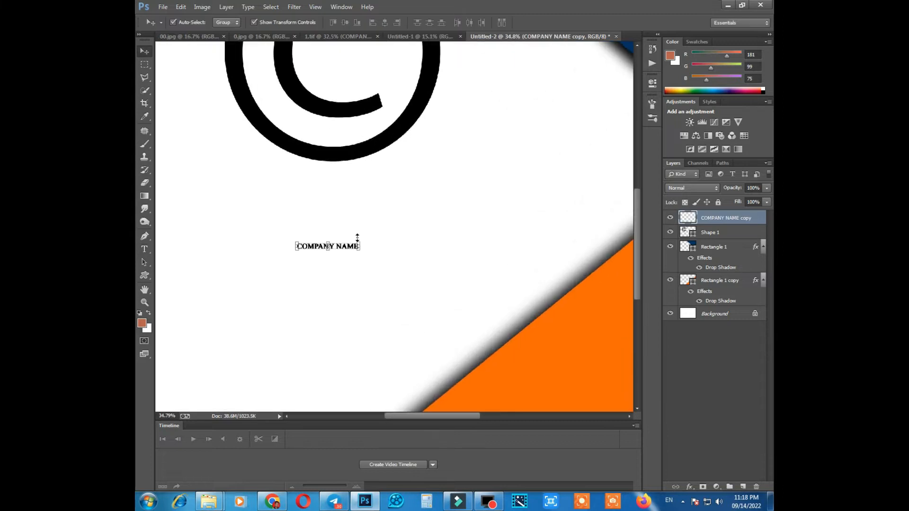
{"action": "key", "text": "ctrl+t"}
{"action": "left_click_drag", "start_coordinate": [308, 251], "coordinate": [291, 248]}
{"action": "key", "text": "ctrl+z"}
{"action": "scroll", "coordinate": [310, 248], "scroll_direction": "up", "scroll_amount": 3}
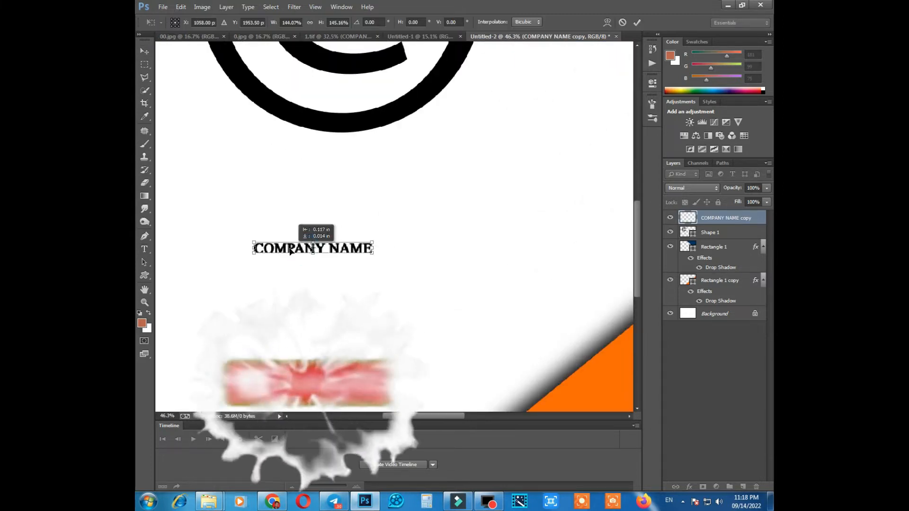
{"action": "key", "text": "Return"}
{"action": "scroll", "coordinate": [310, 230], "scroll_direction": "down", "scroll_amount": 3}
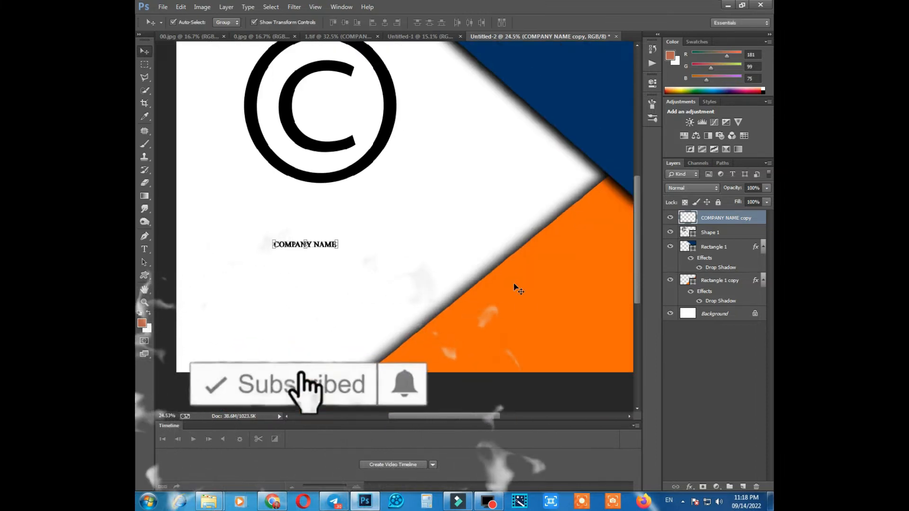
Scale the COMPANY NAME text to about 384% and shift it slightly right beneath the copyright symbol.
{"action": "scroll", "coordinate": [289, 264], "scroll_direction": "down", "scroll_amount": 1}
{"action": "left_click_drag", "start_coordinate": [302, 265], "coordinate": [374, 263]}
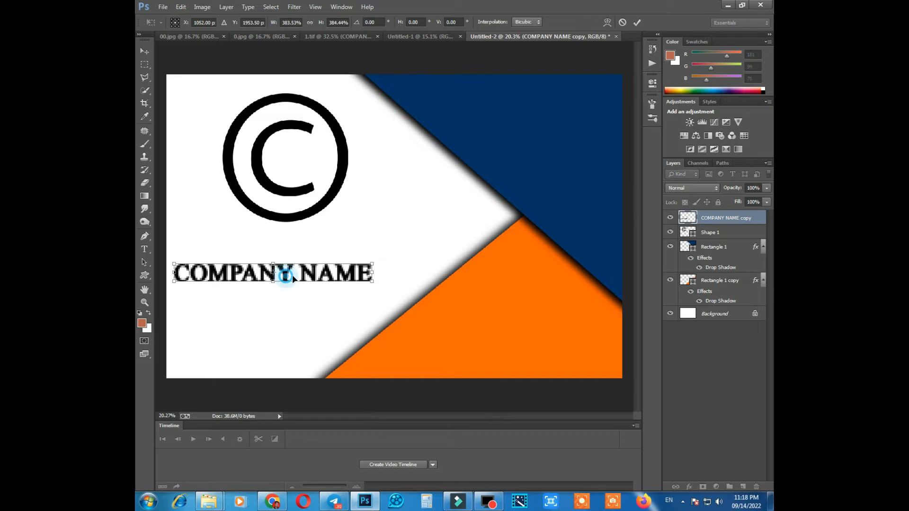
{"action": "left_click_drag", "start_coordinate": [287, 276], "coordinate": [301, 274]}
{"action": "key", "text": "Return"}
Enlarge the COMPANY NAME text by a further 10.5% or so and nudge it slightly up and right.
{"action": "scroll", "coordinate": [354, 258], "scroll_direction": "up", "scroll_amount": 3}
{"action": "left_click_drag", "start_coordinate": [397, 264], "coordinate": [411, 262]}
{"action": "left_click_drag", "start_coordinate": [331, 271], "coordinate": [346, 267]}
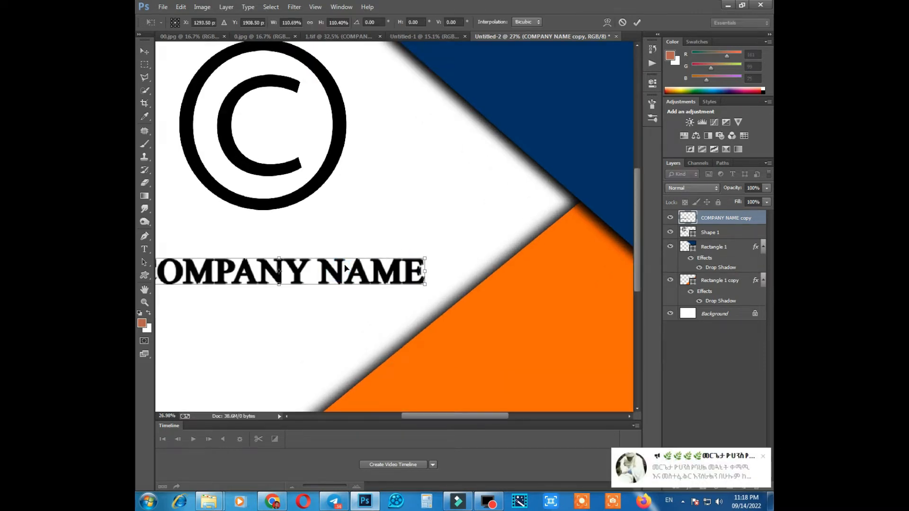
{"action": "scroll", "coordinate": [330, 281], "scroll_direction": "down", "scroll_amount": 3}
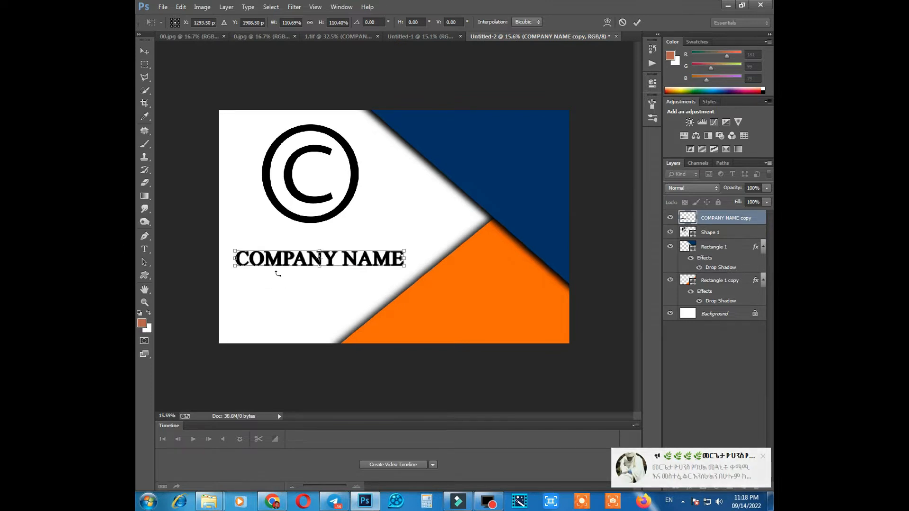
{"action": "key", "text": "Return"}
{"action": "key", "text": "ctrl+0"}
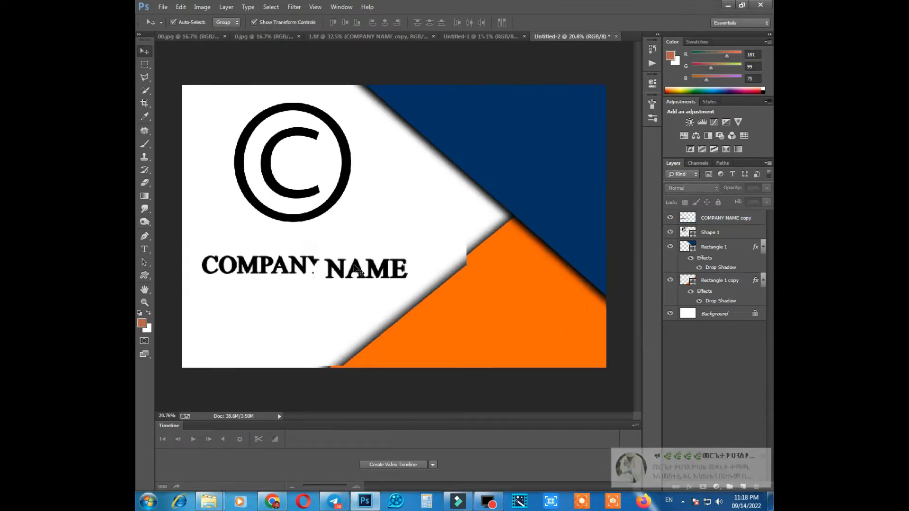
Examine the placement of the copyright symbol and the COMPANY NAME text on the white area.
{"action": "left_click", "coordinate": [308, 199]}
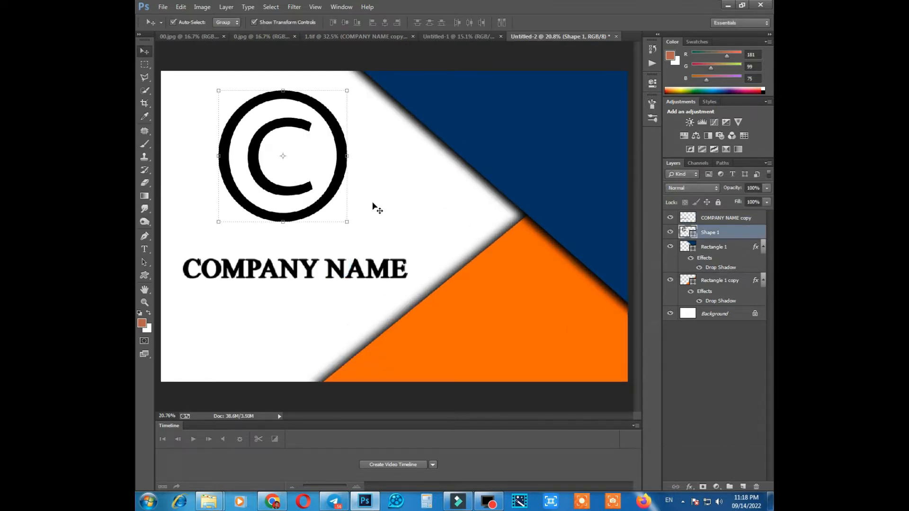
{"action": "scroll", "coordinate": [373, 207], "scroll_direction": "down", "scroll_amount": 1}
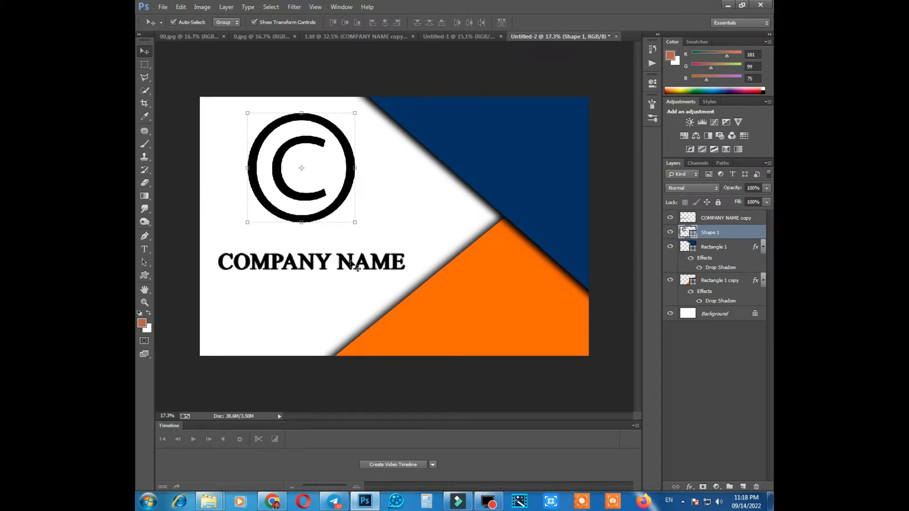
{"action": "scroll", "coordinate": [328, 266], "scroll_direction": "down", "scroll_amount": 1}
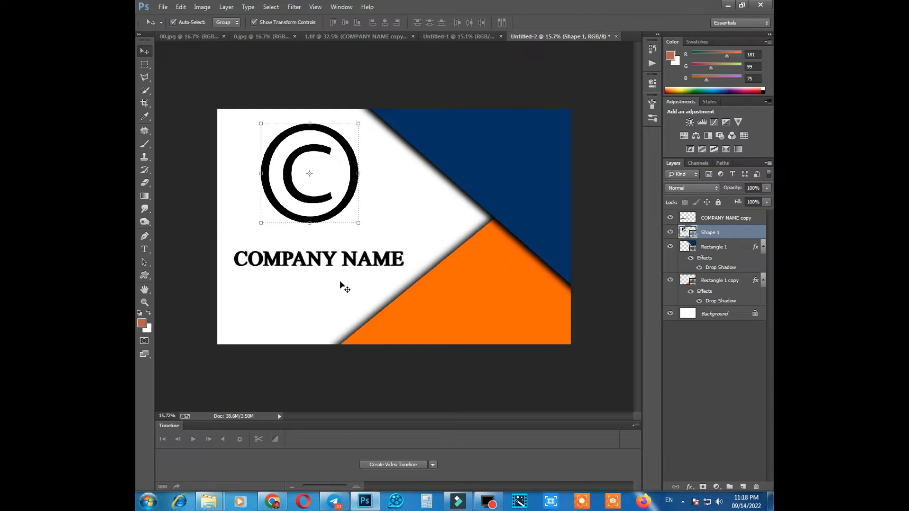
{"action": "scroll", "coordinate": [316, 214], "scroll_direction": "up", "scroll_amount": 3}
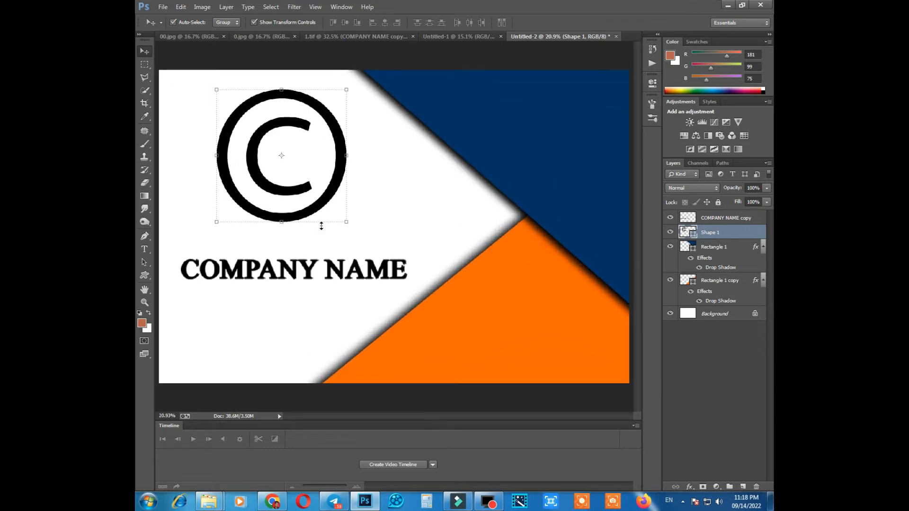
{"action": "scroll", "coordinate": [290, 199], "scroll_direction": "up", "scroll_amount": 4}
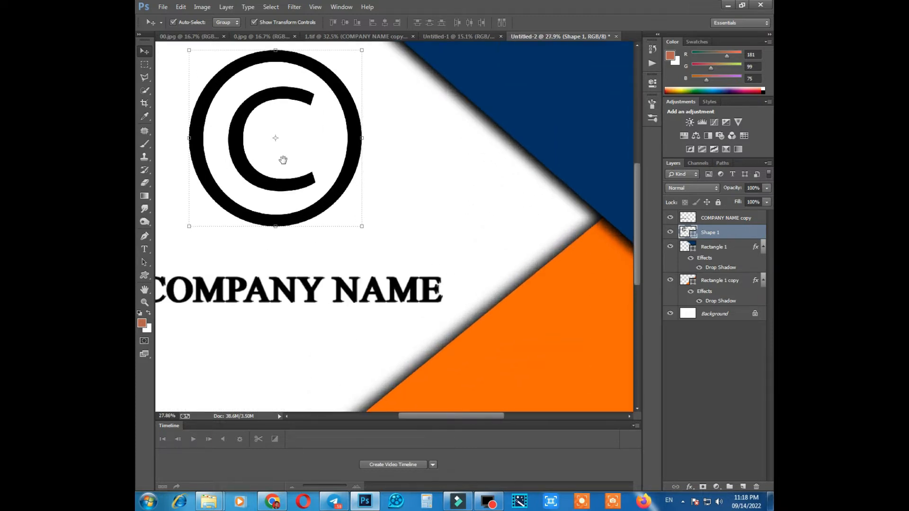
{"action": "scroll", "coordinate": [290, 170], "scroll_direction": "up", "scroll_amount": 2}
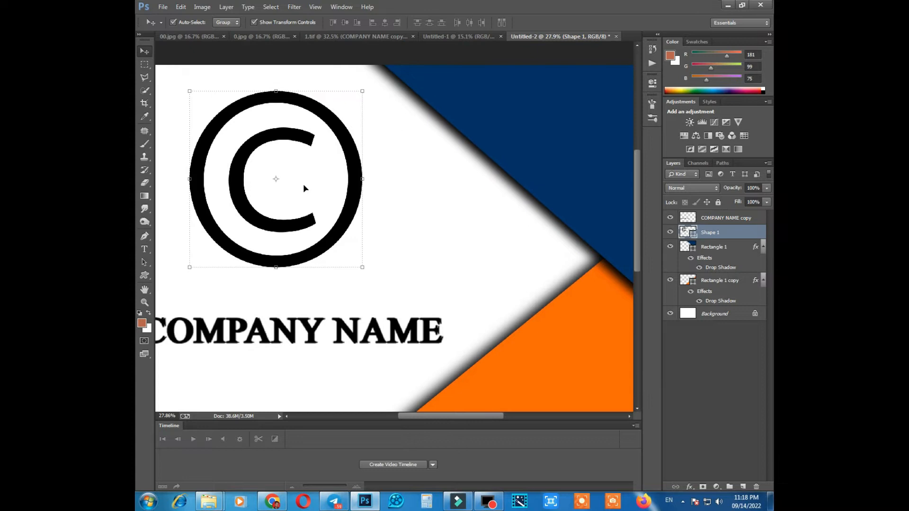
{"action": "left_click", "coordinate": [350, 333]}
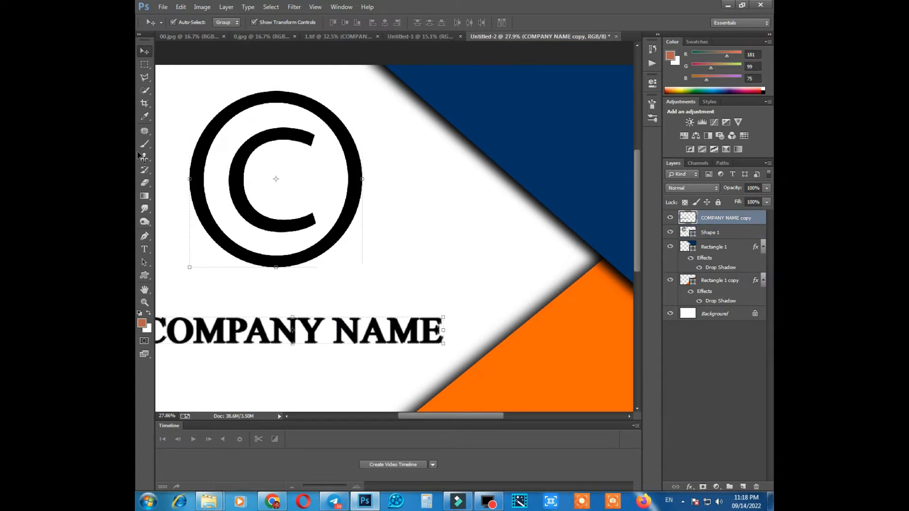
Select the N of NAME with a rectangular marquee and copy it to a new layer.
{"action": "left_click", "coordinate": [145, 64]}
{"action": "scroll", "coordinate": [325, 311], "scroll_direction": "up", "scroll_amount": 3}
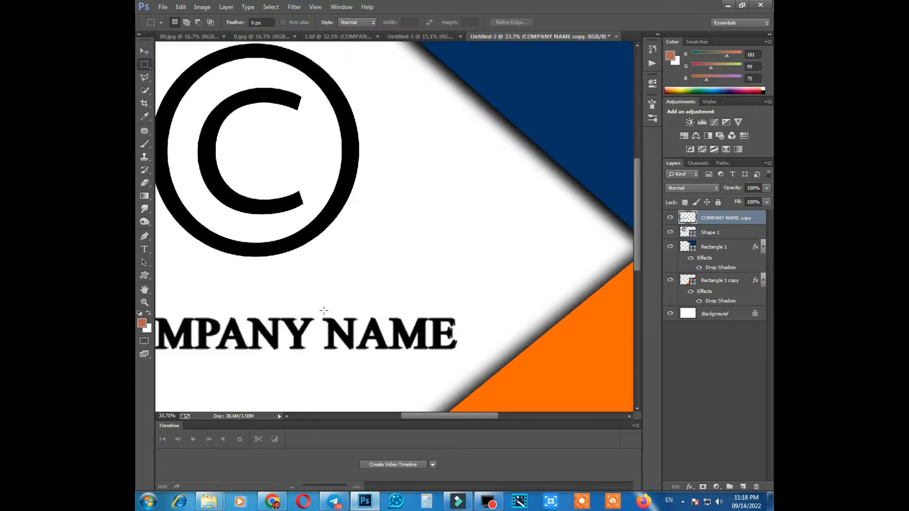
{"action": "left_click_drag", "start_coordinate": [320, 310], "coordinate": [357, 364]}
{"action": "scroll", "coordinate": [360, 342], "scroll_direction": "up", "scroll_amount": 4}
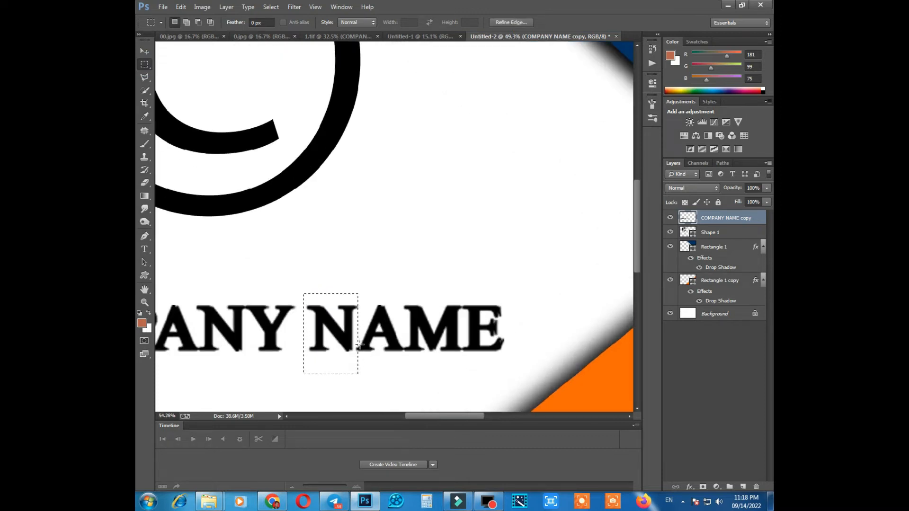
{"action": "scroll", "coordinate": [353, 339], "scroll_direction": "down", "scroll_amount": 1}
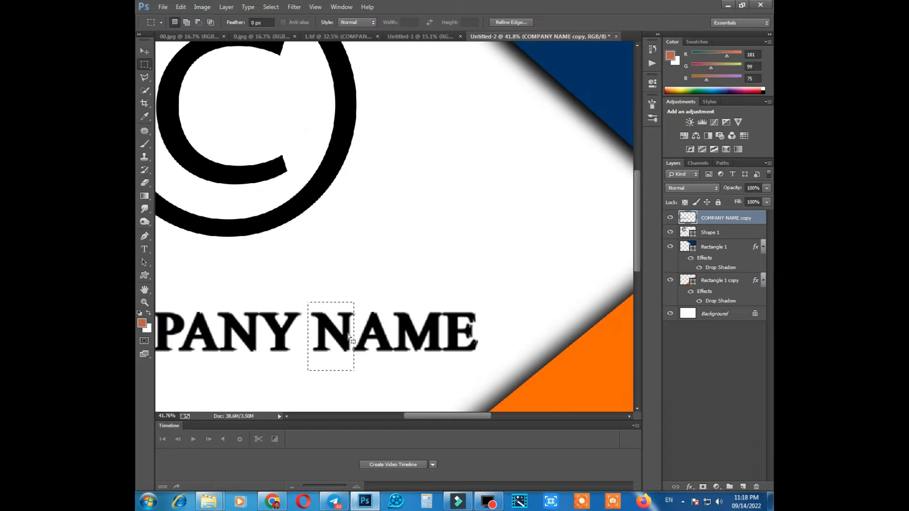
{"action": "left_click_drag", "start_coordinate": [353, 338], "coordinate": [353, 340]}
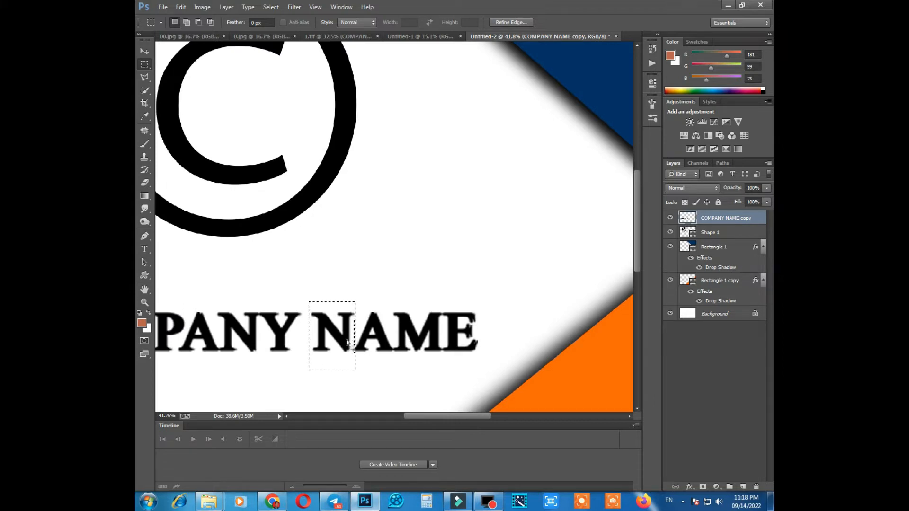
{"action": "key", "text": "ctrl+j"}
{"action": "key", "text": "v"}
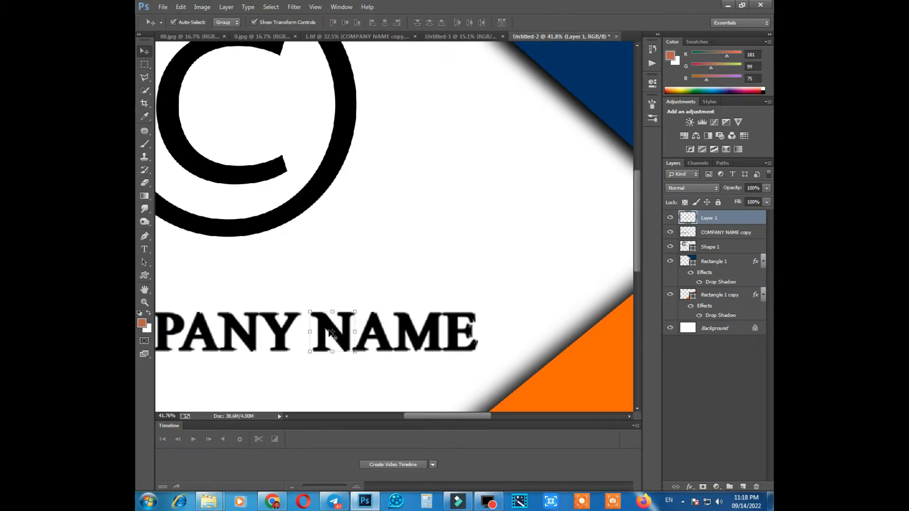
Move the copied N up from the heading into the opening of the copyright symbol's C.
{"action": "scroll", "coordinate": [274, 89], "scroll_direction": "up", "scroll_amount": 1}
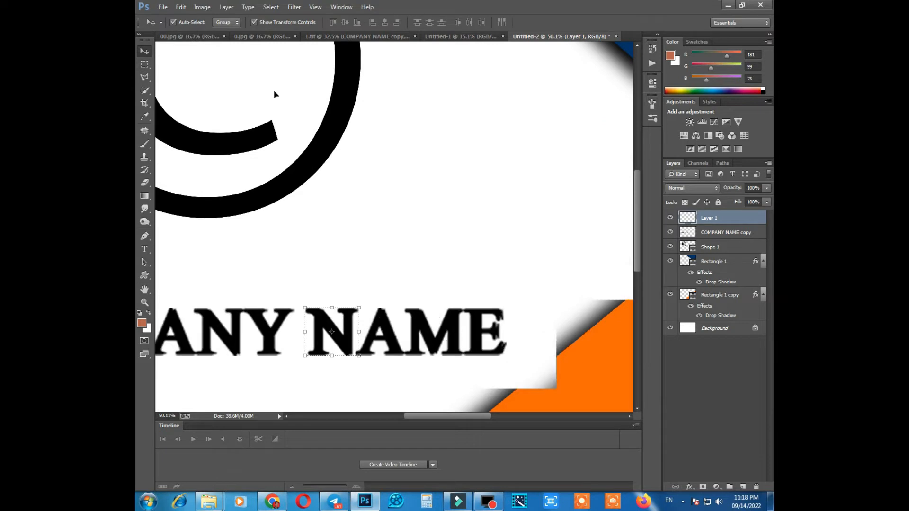
{"action": "left_click_drag", "start_coordinate": [332, 332], "coordinate": [373, 198]}
{"action": "left_click_drag", "start_coordinate": [295, 118], "coordinate": [380, 239]}
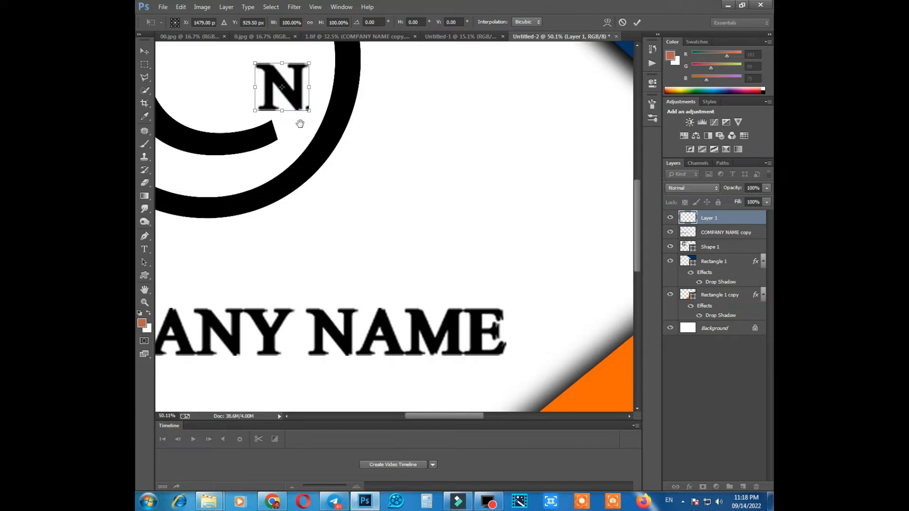
{"action": "scroll", "coordinate": [299, 123], "scroll_direction": "up", "scroll_amount": 2}
{"action": "scroll", "coordinate": [306, 113], "scroll_direction": "down", "scroll_amount": 1}
{"action": "key", "text": "Return"}
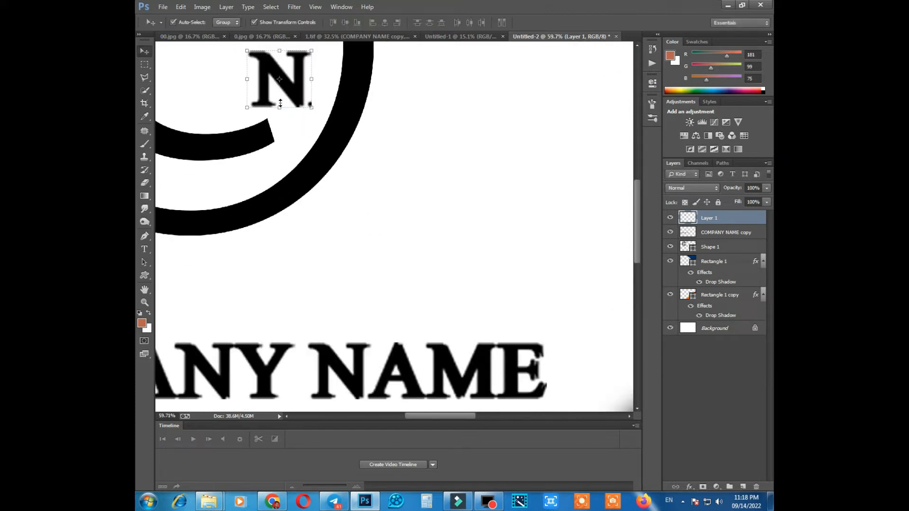
Erase the stray speck beside the copied N with a rectangular selection and deselect.
{"action": "key", "text": "m"}
{"action": "scroll", "coordinate": [303, 101], "scroll_direction": "up", "scroll_amount": 3}
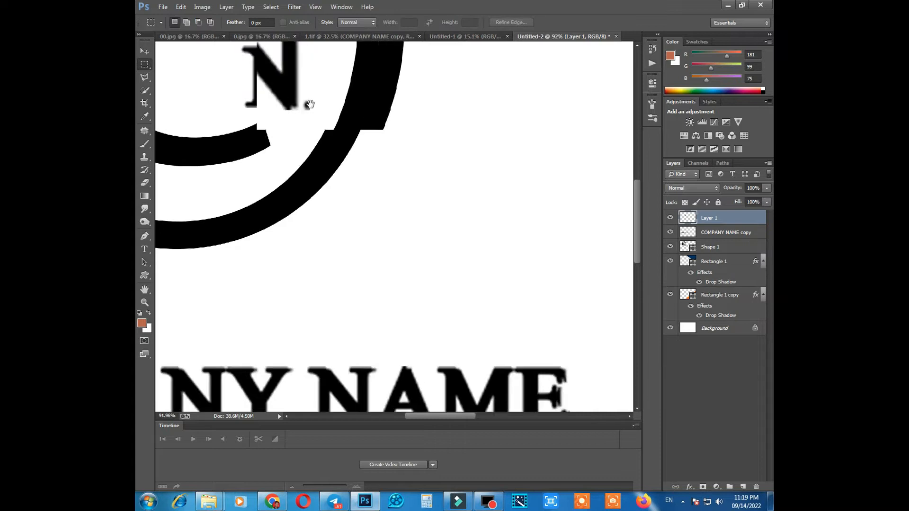
{"action": "left_click_drag", "start_coordinate": [303, 95], "coordinate": [312, 185]}
{"action": "key", "text": "Delete"}
{"action": "key", "text": "ctrl+d"}
{"action": "key", "text": "v"}
{"action": "scroll", "coordinate": [291, 124], "scroll_direction": "down", "scroll_amount": 2}
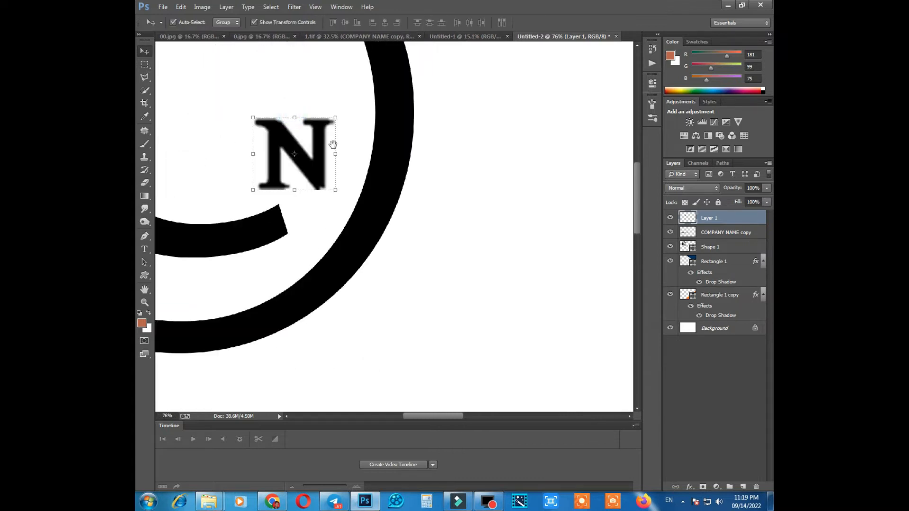
Enlarge the copied N to about 248% and place it inside the C of the copyright symbol.
{"action": "left_click_drag", "start_coordinate": [337, 121], "coordinate": [362, 76]}
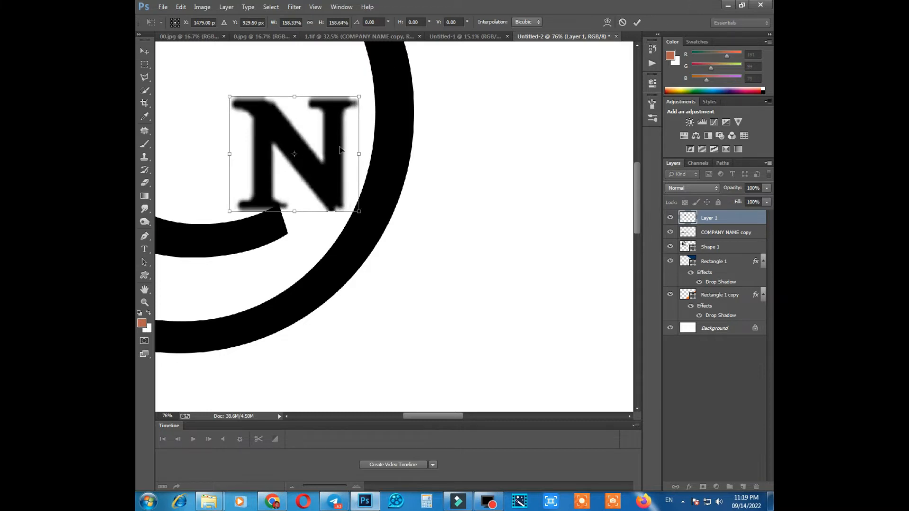
{"action": "scroll", "coordinate": [343, 137], "scroll_direction": "down", "scroll_amount": 3}
{"action": "left_click_drag", "start_coordinate": [341, 132], "coordinate": [326, 142]}
{"action": "left_click_drag", "start_coordinate": [326, 109], "coordinate": [293, 128]}
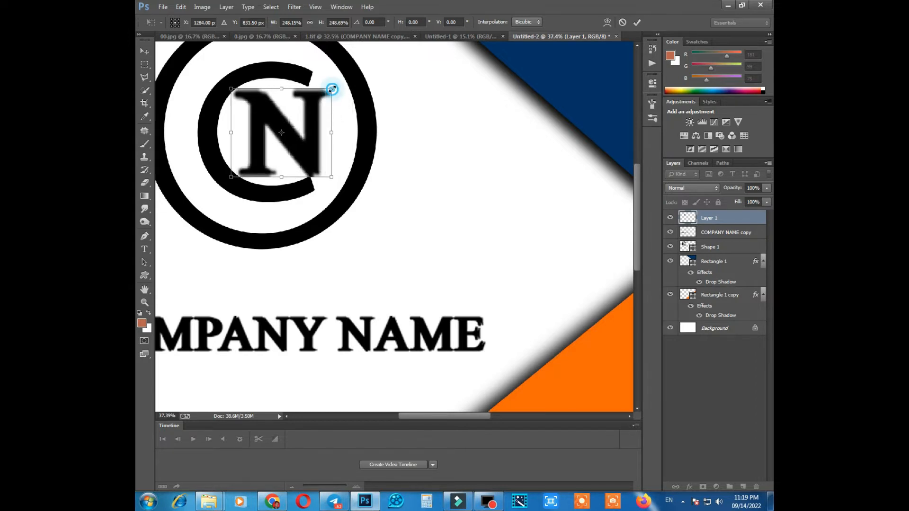
{"action": "key", "text": "Return"}
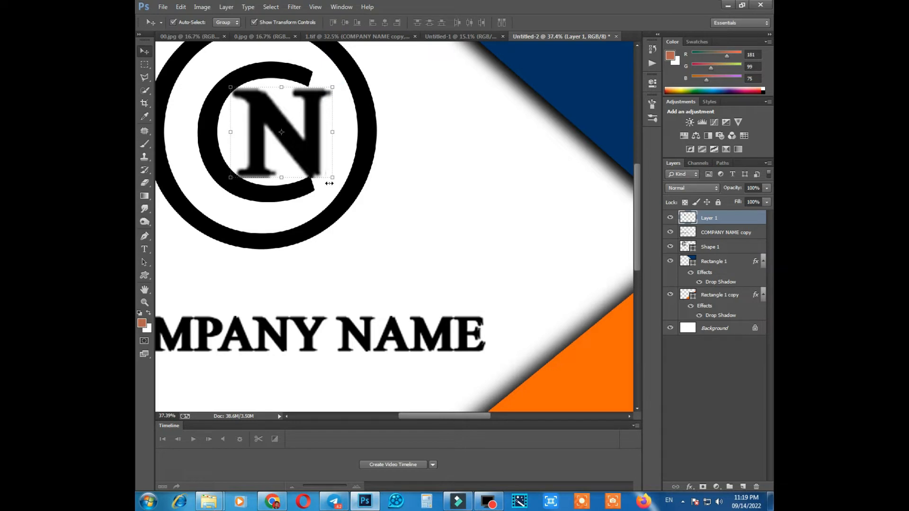
Nudge the N slightly to the right within the C of the logo and deselect it.
{"action": "scroll", "coordinate": [350, 207], "scroll_direction": "down", "scroll_amount": 3}
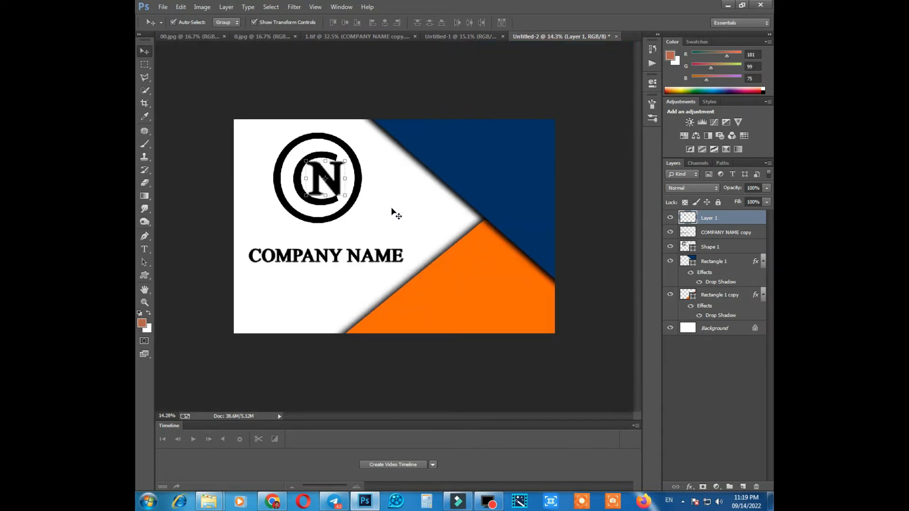
{"action": "left_click", "coordinate": [396, 214]}
{"action": "scroll", "coordinate": [394, 223], "scroll_direction": "down", "scroll_amount": 1}
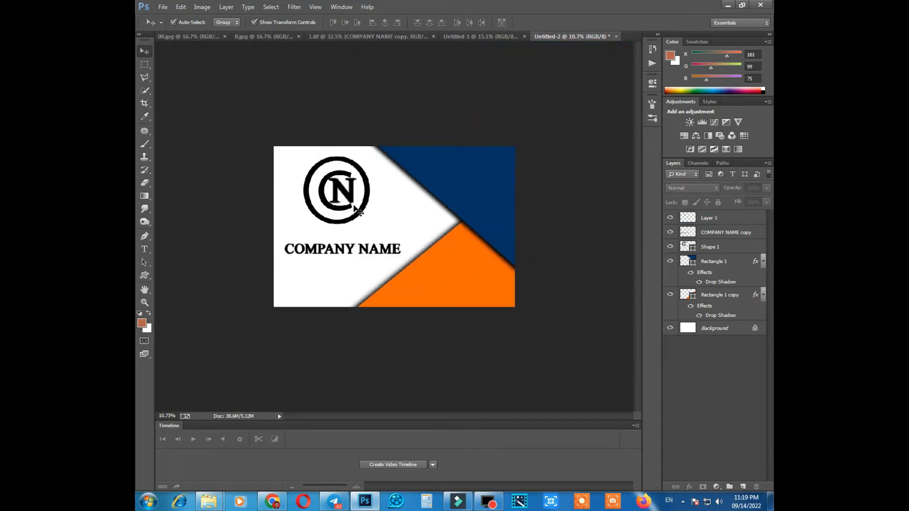
{"action": "scroll", "coordinate": [359, 211], "scroll_direction": "up", "scroll_amount": 1}
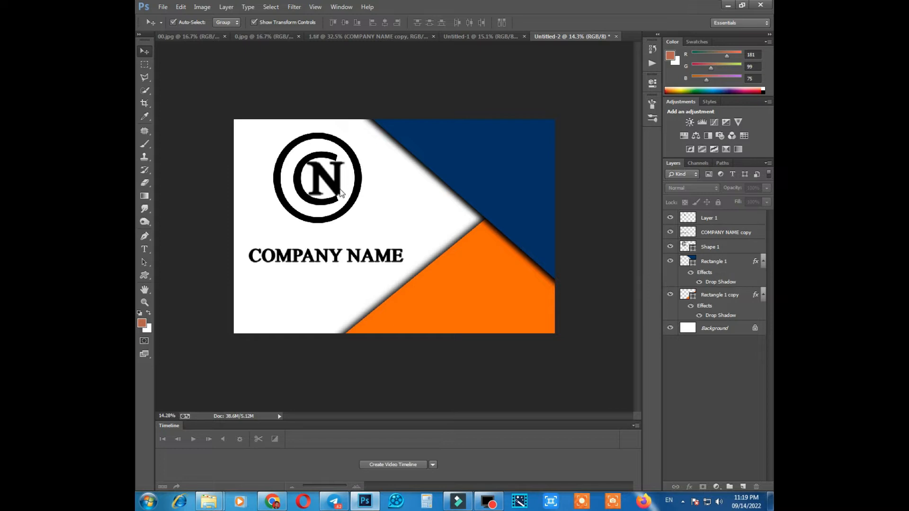
{"action": "scroll", "coordinate": [331, 184], "scroll_direction": "up", "scroll_amount": 1}
{"action": "left_click", "coordinate": [312, 162]}
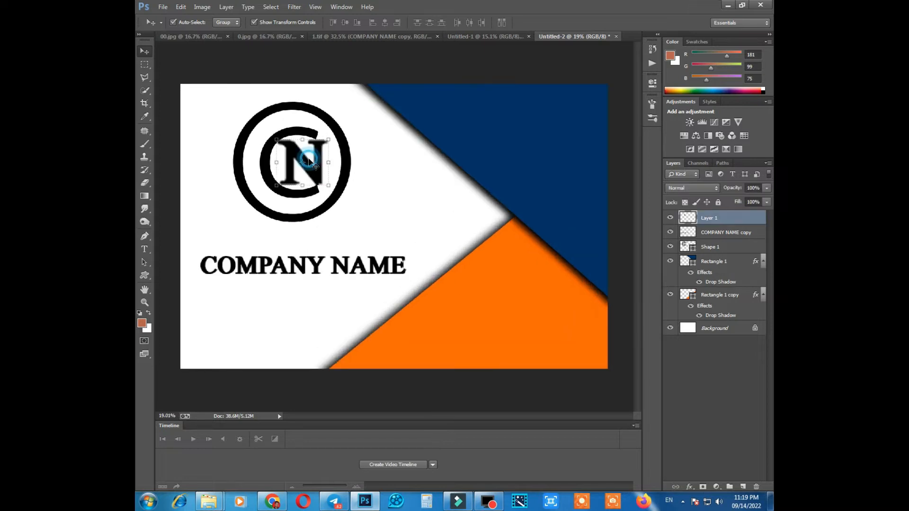
{"action": "key", "text": "Right"}
{"action": "key", "text": "Right"}
{"action": "key", "text": "Right"}
{"action": "key", "text": "Right"}
{"action": "key", "text": "Right"}
{"action": "key", "text": "Right"}
{"action": "key", "text": "Right"}
{"action": "key", "text": "Right"}
{"action": "key", "text": "Right"}
{"action": "key", "text": "Right"}
{"action": "key", "text": "Right"}
{"action": "key", "text": "Right"}
{"action": "key", "text": "Right"}
{"action": "key", "text": "Right"}
{"action": "key", "text": "Right"}
{"action": "key", "text": "Right"}
{"action": "key", "text": "Right"}
{"action": "key", "text": "Right"}
{"action": "key", "text": "Right"}
{"action": "key", "text": "Right"}
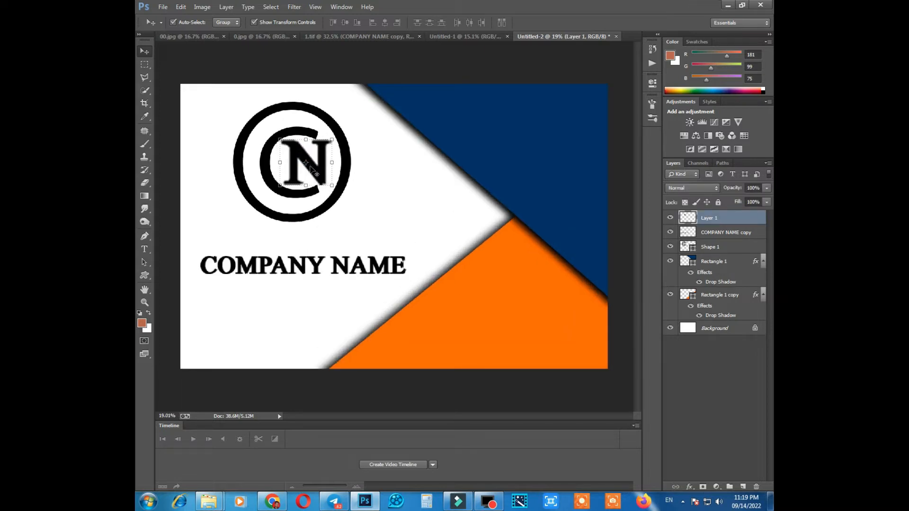
{"action": "key", "text": "Right"}
{"action": "key", "text": "Right"}
{"action": "key", "text": "Right"}
{"action": "key", "text": "Right"}
{"action": "key", "text": "Right"}
{"action": "key", "text": "Right"}
{"action": "key", "text": "Right"}
{"action": "key", "text": "Right"}
{"action": "key", "text": "Right"}
{"action": "key", "text": "Right"}
{"action": "key", "text": "Right"}
{"action": "key", "text": "Right"}
{"action": "key", "text": "Right"}
{"action": "key", "text": "Right"}
{"action": "key", "text": "Right"}
{"action": "key", "text": "Right"}
{"action": "key", "text": "Right"}
{"action": "key", "text": "Right"}
{"action": "key", "text": "Right"}
{"action": "key", "text": "Right"}
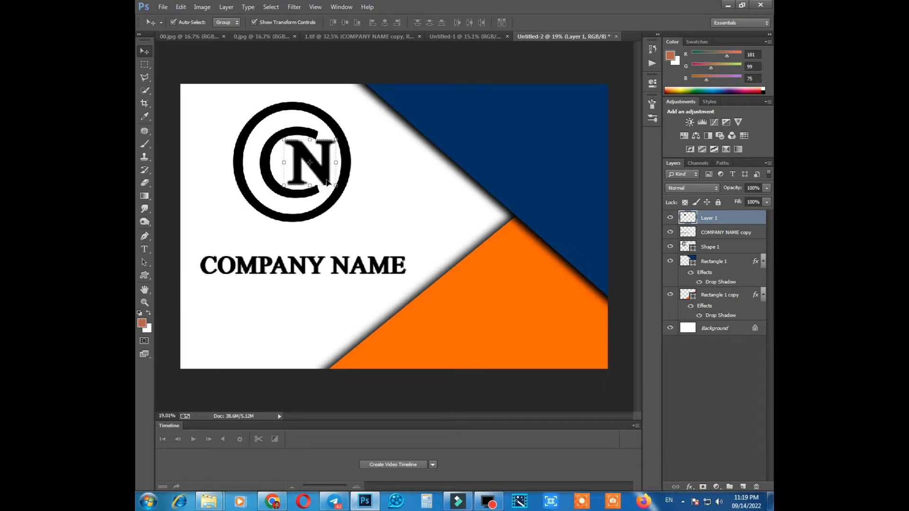
{"action": "left_click", "coordinate": [360, 207]}
Examine the overall card layout with the CN logo and the COMPANY NAME heading.
{"action": "scroll", "coordinate": [360, 206], "scroll_direction": "down", "scroll_amount": 10}
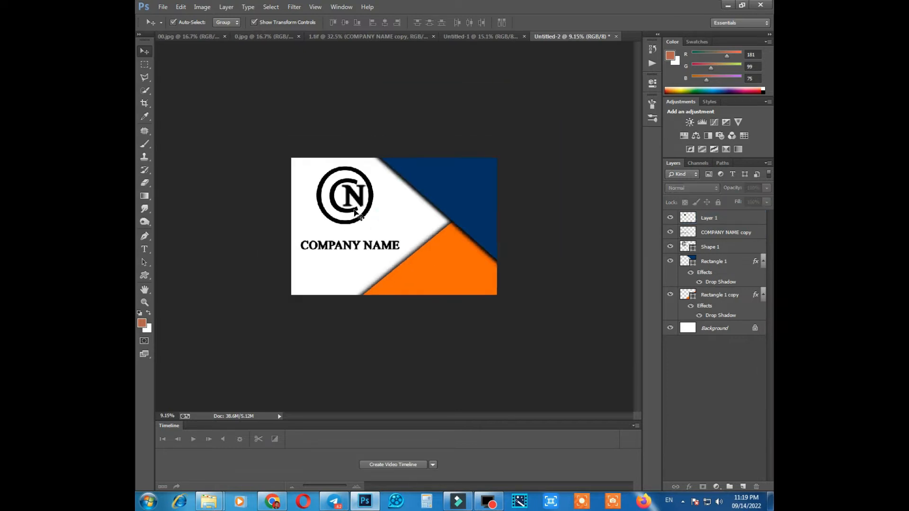
{"action": "scroll", "coordinate": [354, 242], "scroll_direction": "up", "scroll_amount": 5}
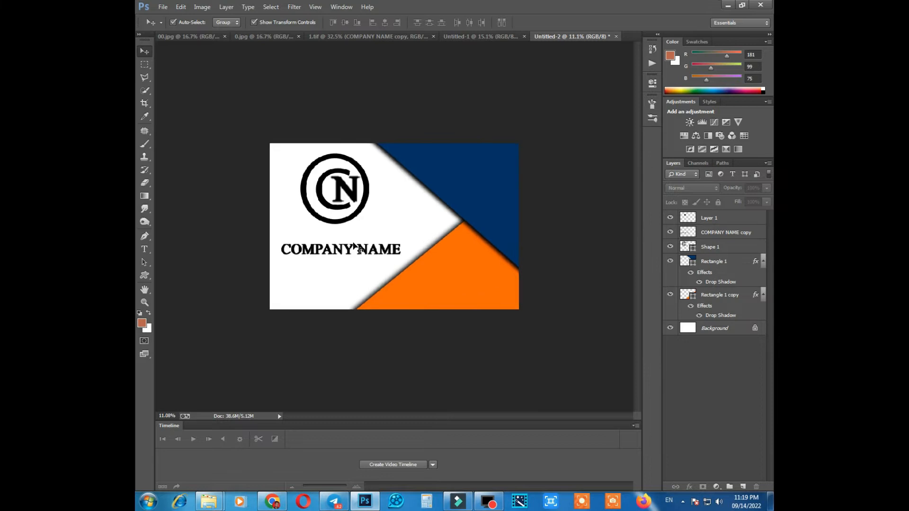
{"action": "scroll", "coordinate": [486, 237], "scroll_direction": "down", "scroll_amount": 1}
{"action": "scroll", "coordinate": [455, 236], "scroll_direction": "up", "scroll_amount": 2}
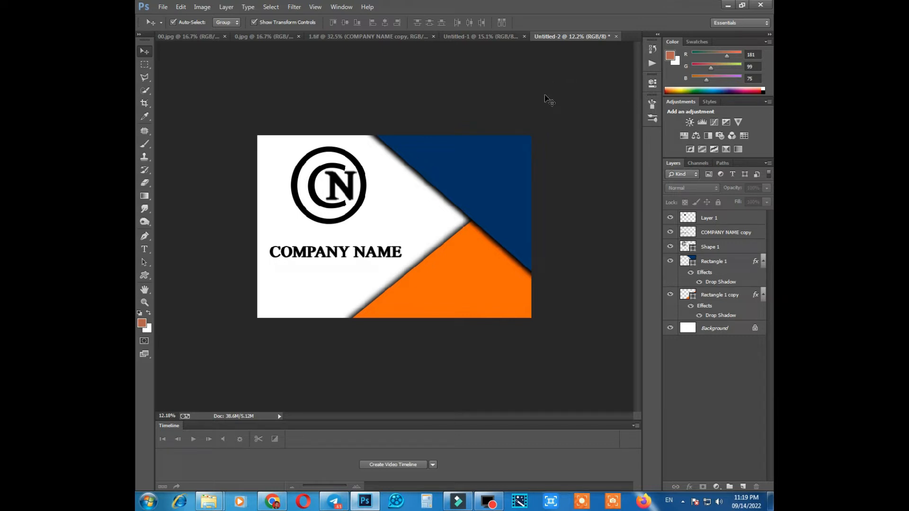
{"action": "scroll", "coordinate": [412, 104], "scroll_direction": "up", "scroll_amount": 1}
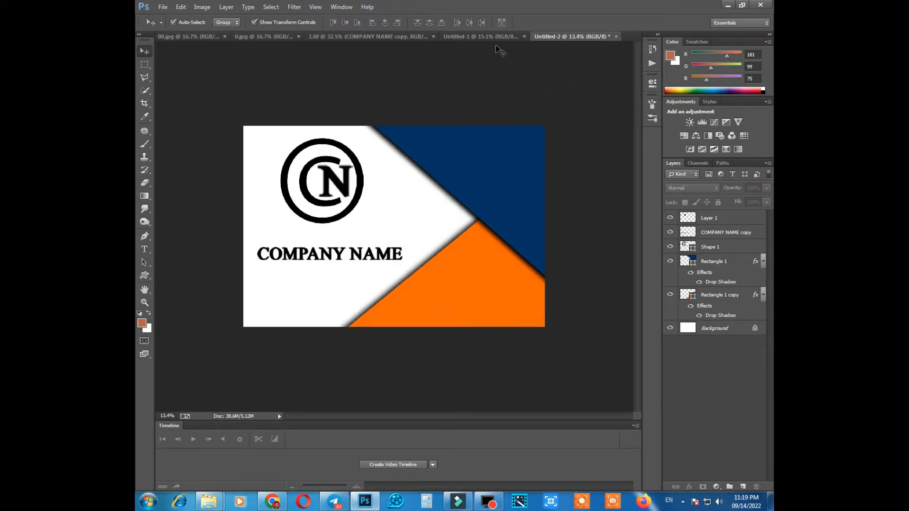
{"action": "scroll", "coordinate": [571, 49], "scroll_direction": "down", "scroll_amount": 1}
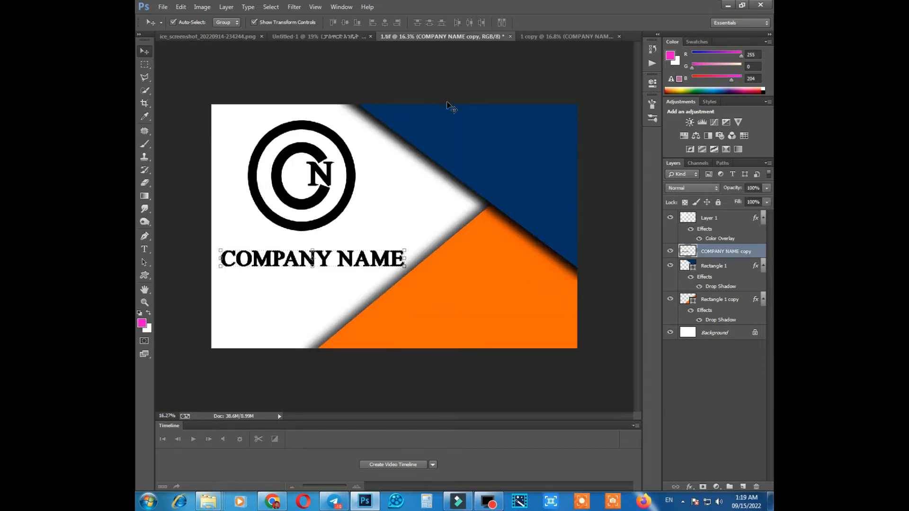
{"action": "left_click", "coordinate": [460, 116]}
{"action": "scroll", "coordinate": [353, 156], "scroll_direction": "up", "scroll_amount": 2}
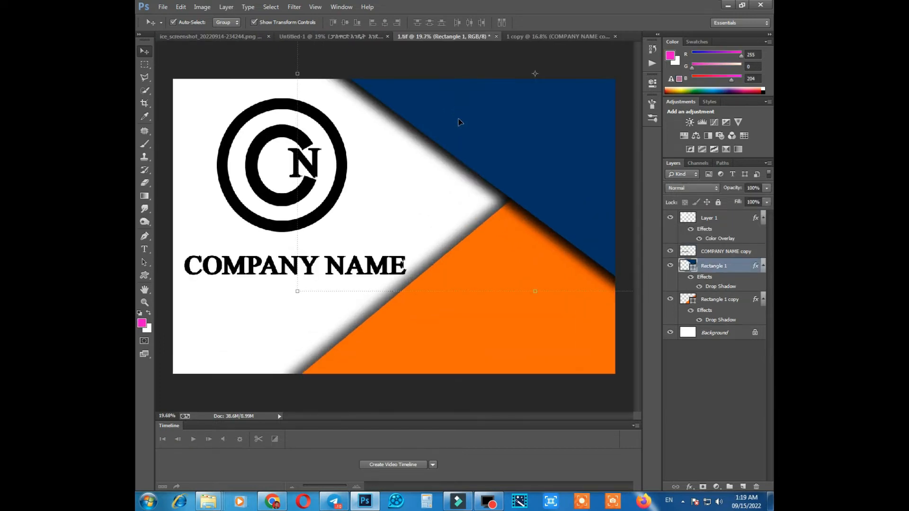
{"action": "scroll", "coordinate": [353, 156], "scroll_direction": "down", "scroll_amount": 1}
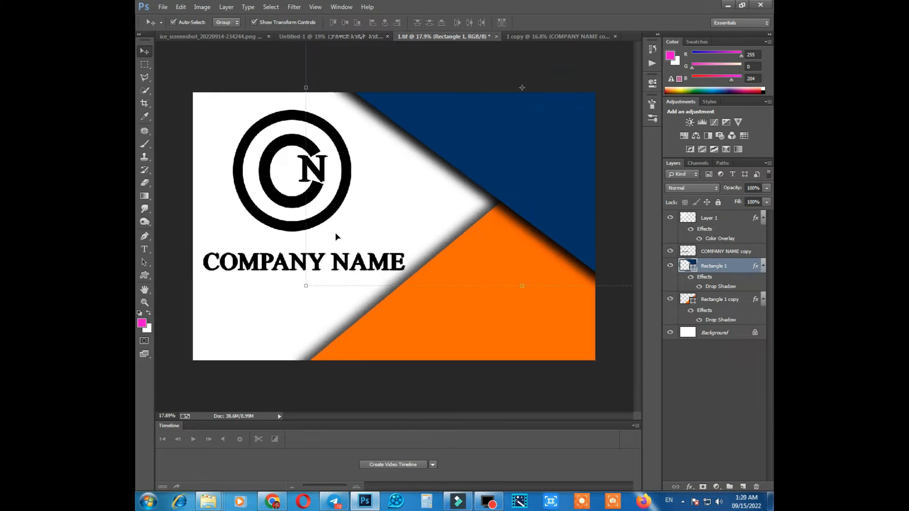
Detach the 1.tif document into a floating window above the other open documents.
{"action": "right_click", "coordinate": [451, 36]}
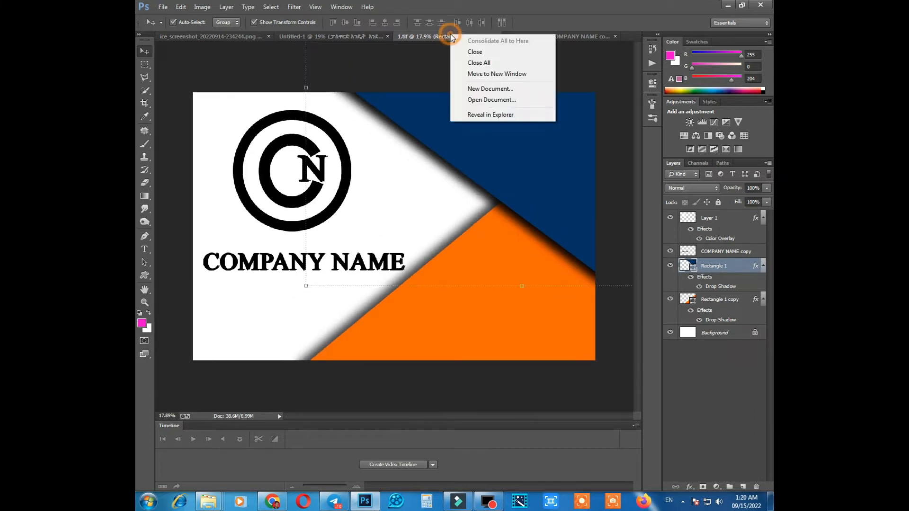
{"action": "left_click", "coordinate": [449, 36]}
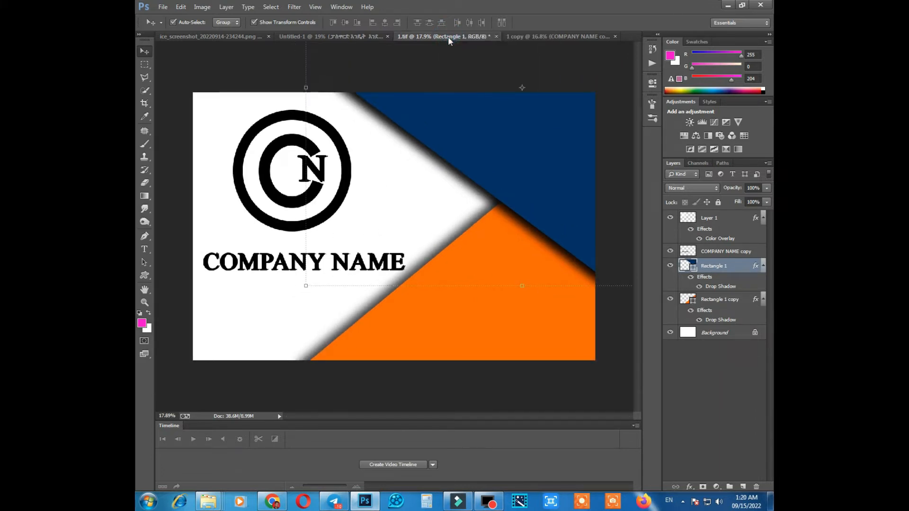
{"action": "left_click_drag", "start_coordinate": [460, 37], "coordinate": [459, 49]}
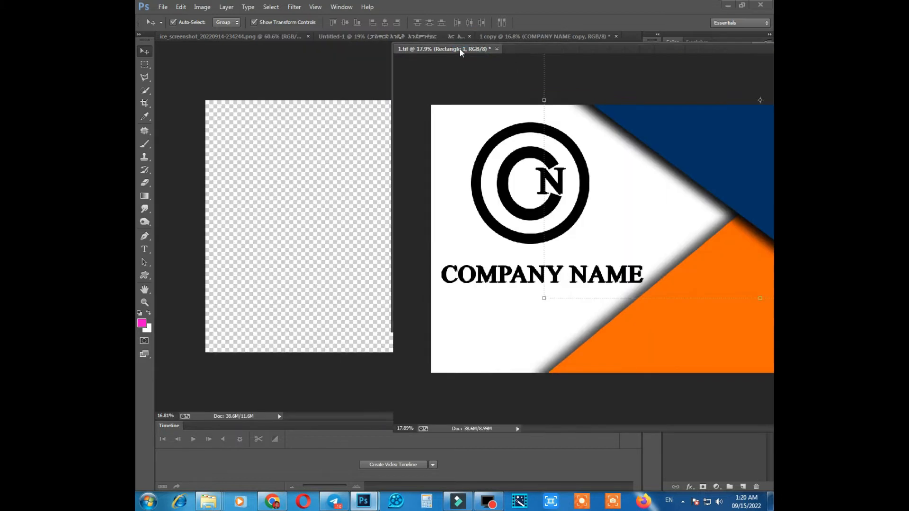
{"action": "left_click_drag", "start_coordinate": [557, 48], "coordinate": [446, 52]}
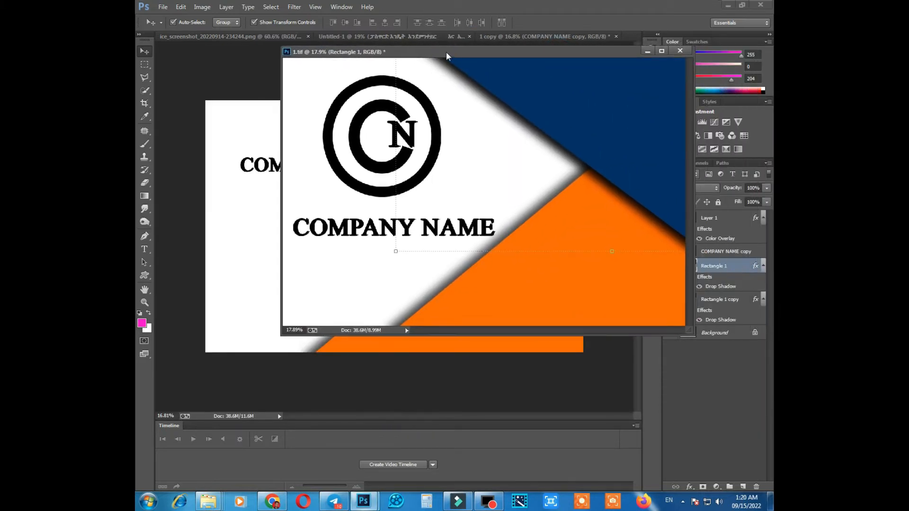
Duplicate the 1.tif image as 1 copy 2 and dock the duplicate with the other open documents.
{"action": "right_click", "coordinate": [446, 52]}
{"action": "left_click", "coordinate": [465, 59]}
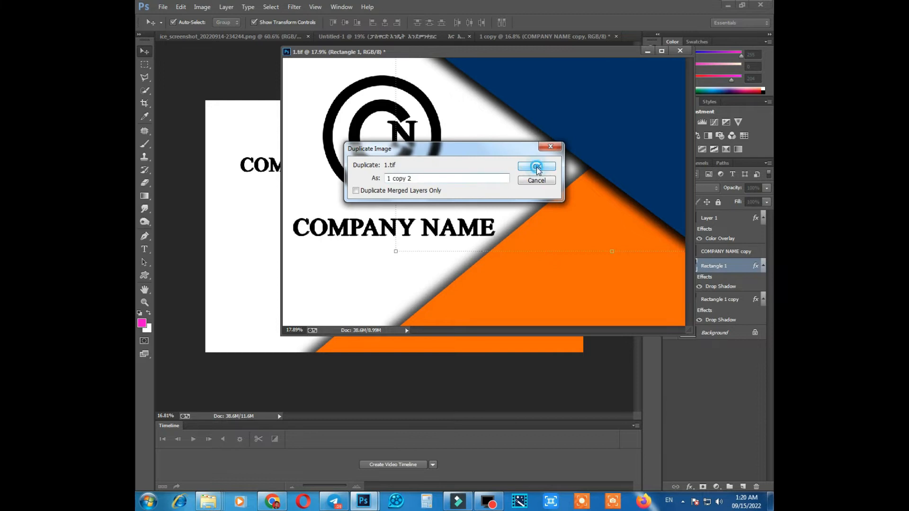
{"action": "left_click", "coordinate": [537, 167]}
{"action": "left_click_drag", "start_coordinate": [506, 57], "coordinate": [503, 39]}
Shrink the CN logo and move it from the white area onto the blue shape near the card's upper-right corner.
{"action": "key", "text": "ctrl+minus"}
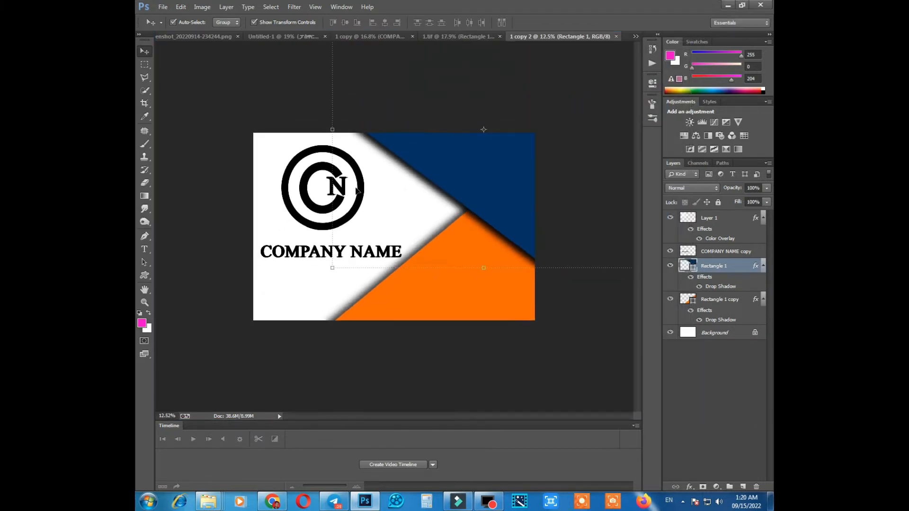
{"action": "left_click", "coordinate": [305, 189]}
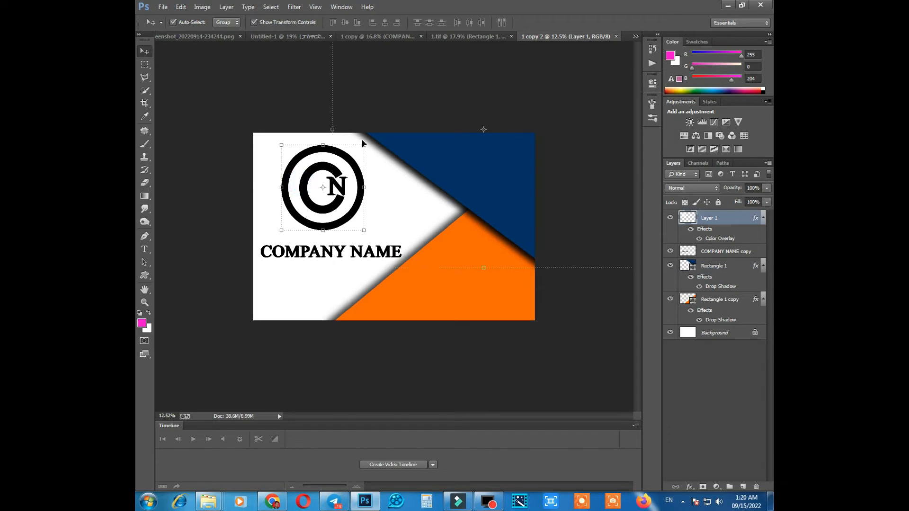
{"action": "key", "text": "ctrl+plus"}
{"action": "left_click_drag", "start_coordinate": [359, 127], "coordinate": [350, 132]}
{"action": "left_click_drag", "start_coordinate": [297, 178], "coordinate": [512, 154]}
{"action": "left_click_drag", "start_coordinate": [546, 117], "coordinate": [543, 121]}
{"action": "key", "text": "Return"}
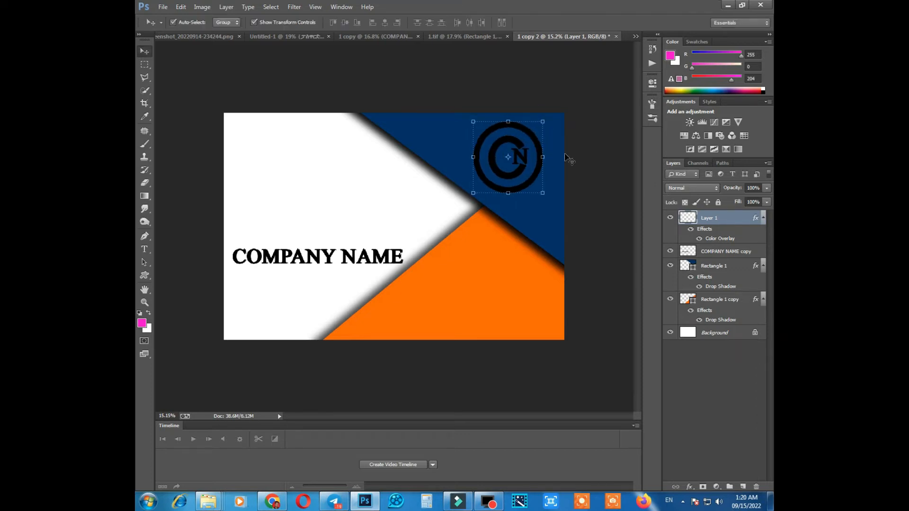
Change the CN logo's Color Overlay to white.
{"action": "double_click", "coordinate": [716, 239]}
{"action": "left_click", "coordinate": [635, 278]}
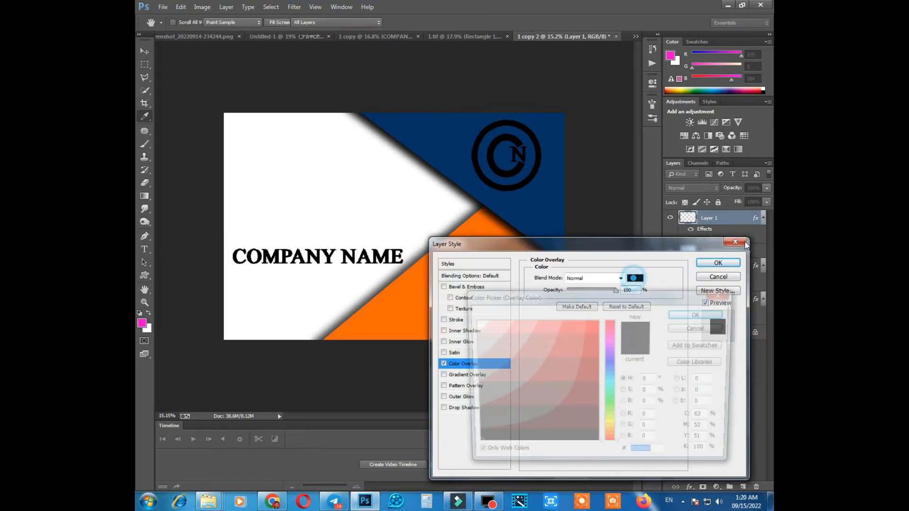
{"action": "left_click", "coordinate": [592, 328]}
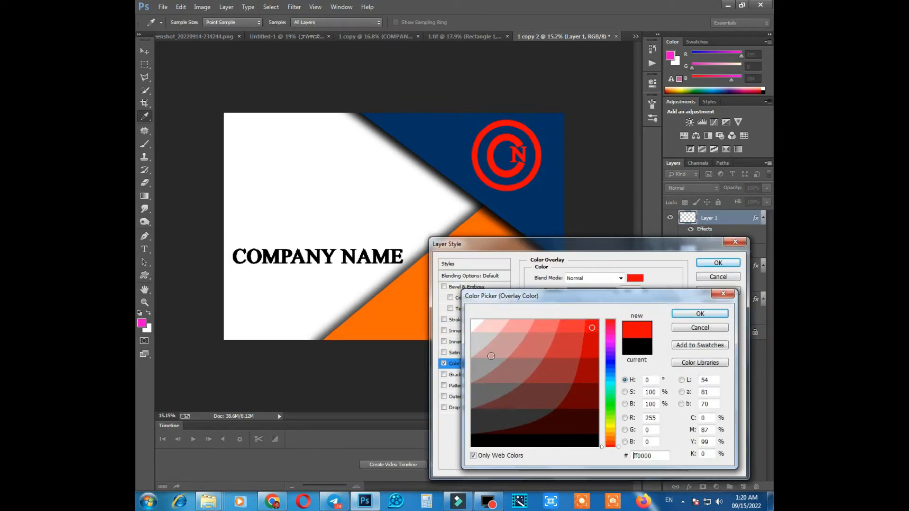
{"action": "left_click", "coordinate": [470, 325]}
{"action": "key", "text": "Return"}
{"action": "key", "text": "Return"}
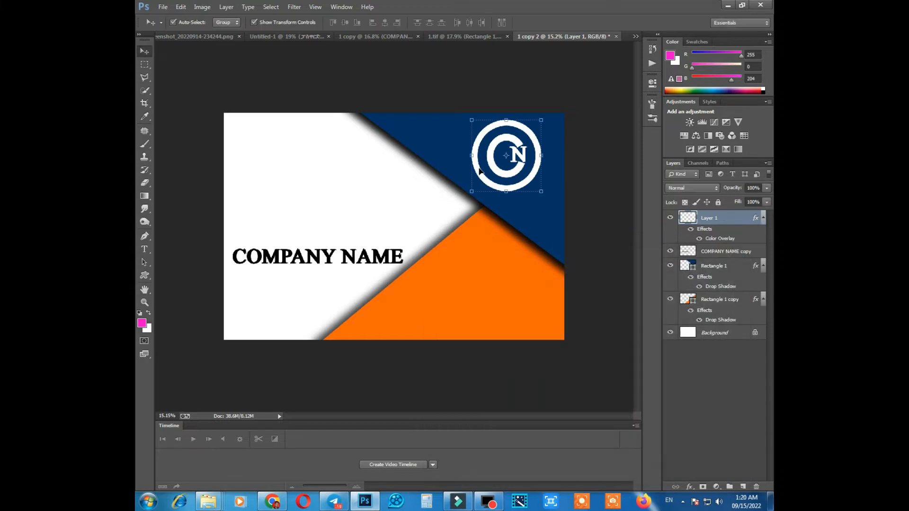
Shrink the CN logo slightly and shift it closer to the card's right edge on the blue shape.
{"action": "scroll", "coordinate": [480, 171], "scroll_direction": "up", "scroll_amount": 2}
{"action": "key", "text": "ctrl+t"}
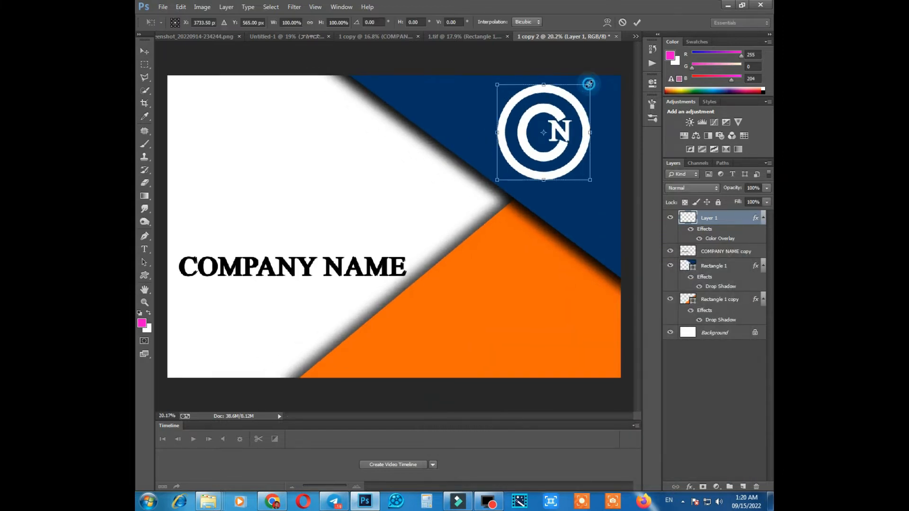
{"action": "left_click_drag", "start_coordinate": [589, 84], "coordinate": [587, 86]}
{"action": "left_click_drag", "start_coordinate": [529, 118], "coordinate": [540, 118]}
{"action": "key", "text": "Return"}
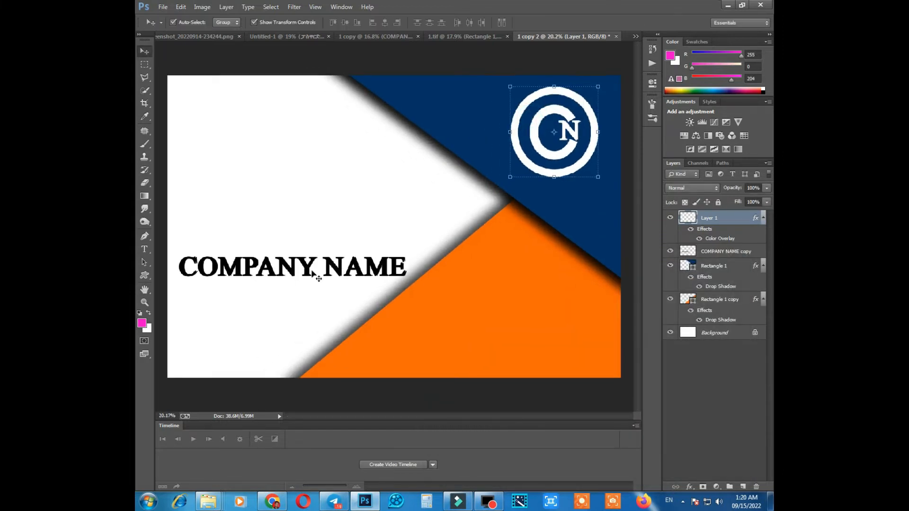
Move the COMPANY NAME heading up into the upper part of the white area.
{"action": "left_click", "coordinate": [282, 268]}
{"action": "scroll", "coordinate": [254, 260], "scroll_direction": "up", "scroll_amount": 1}
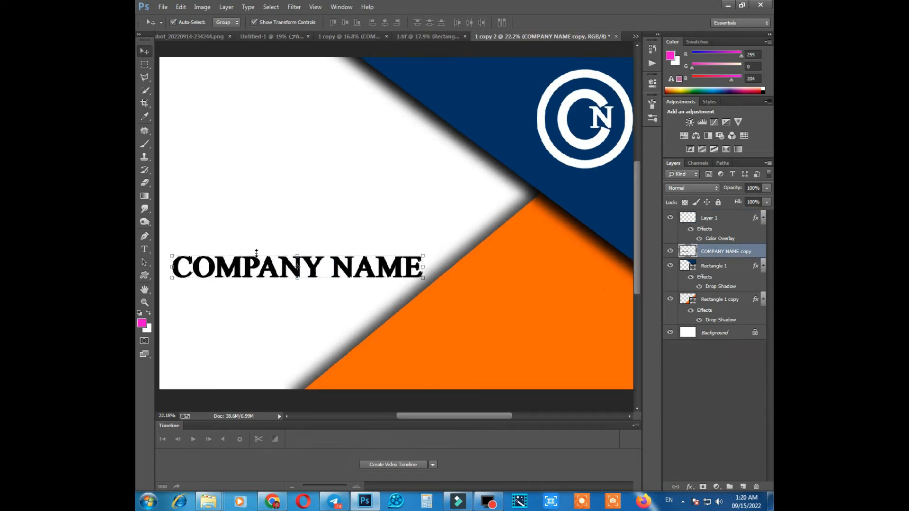
{"action": "key", "text": "ctrl+t"}
{"action": "left_click_drag", "start_coordinate": [234, 266], "coordinate": [311, 158]}
{"action": "key", "text": "space"}
{"action": "key", "text": "Return"}
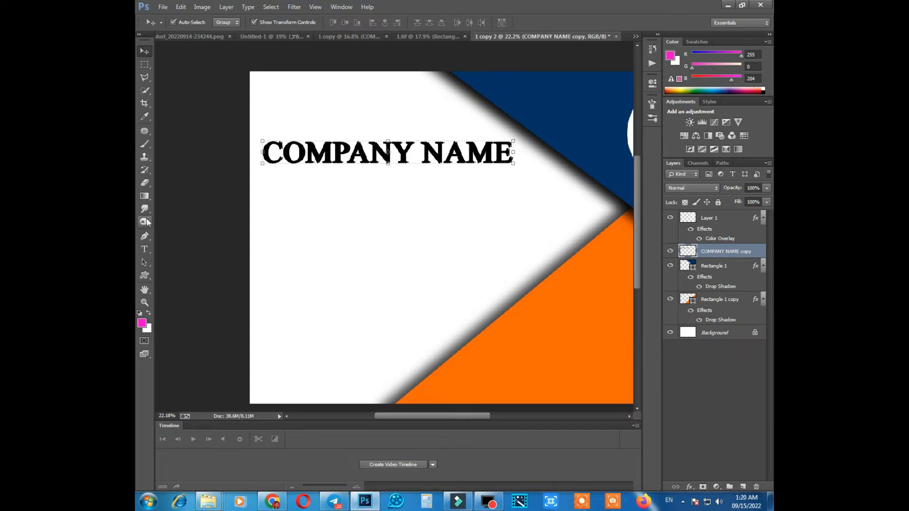
Draw a magenta custom-shape circle about 271 by 275 px below the start of the COMPANY NAME heading.
{"action": "left_click", "coordinate": [145, 275]}
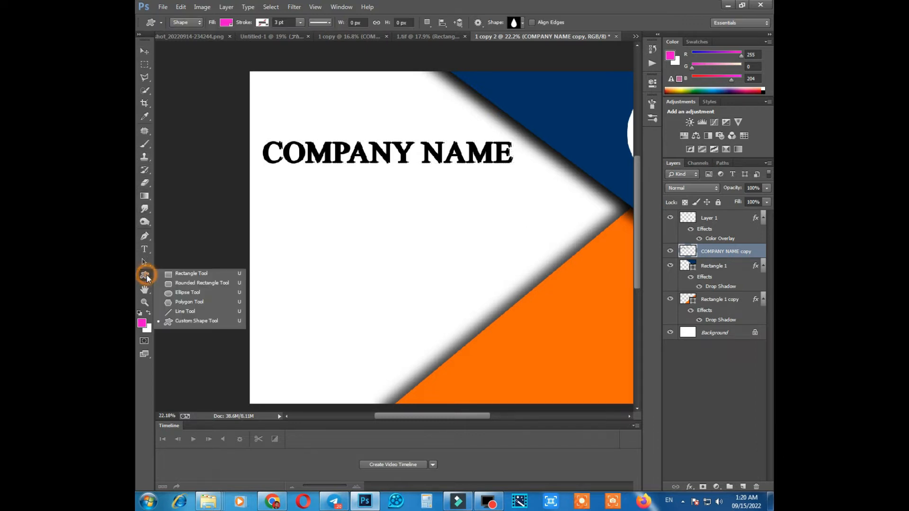
{"action": "left_click", "coordinate": [524, 23]}
{"action": "scroll", "coordinate": [502, 122], "scroll_direction": "up", "scroll_amount": 5}
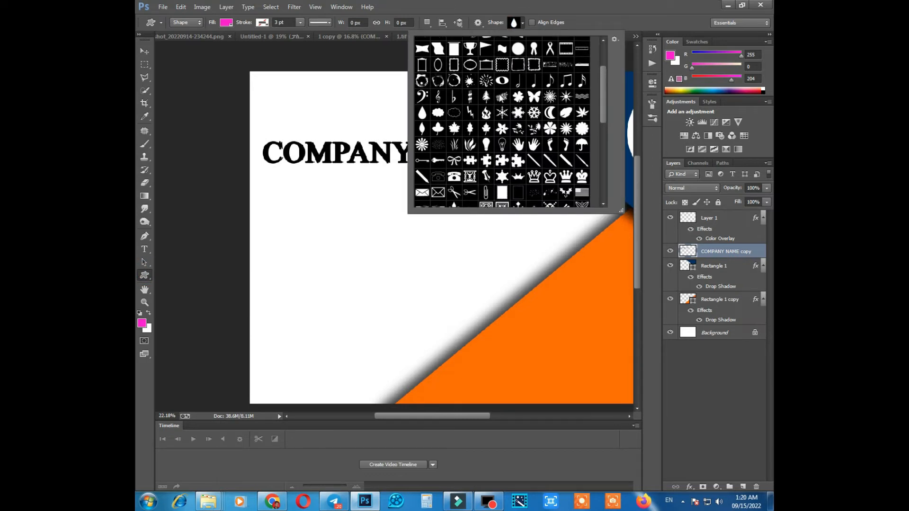
{"action": "scroll", "coordinate": [503, 96], "scroll_direction": "down", "scroll_amount": 8}
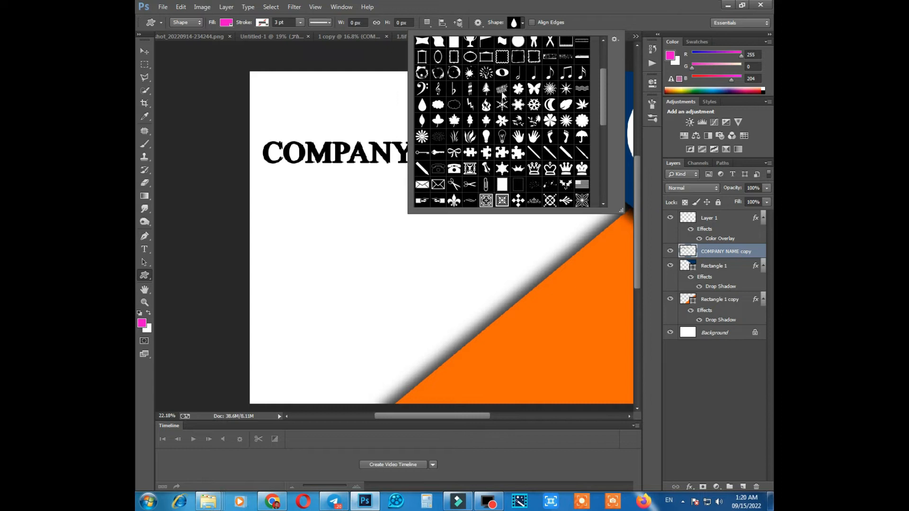
{"action": "scroll", "coordinate": [503, 97], "scroll_direction": "down", "scroll_amount": 1}
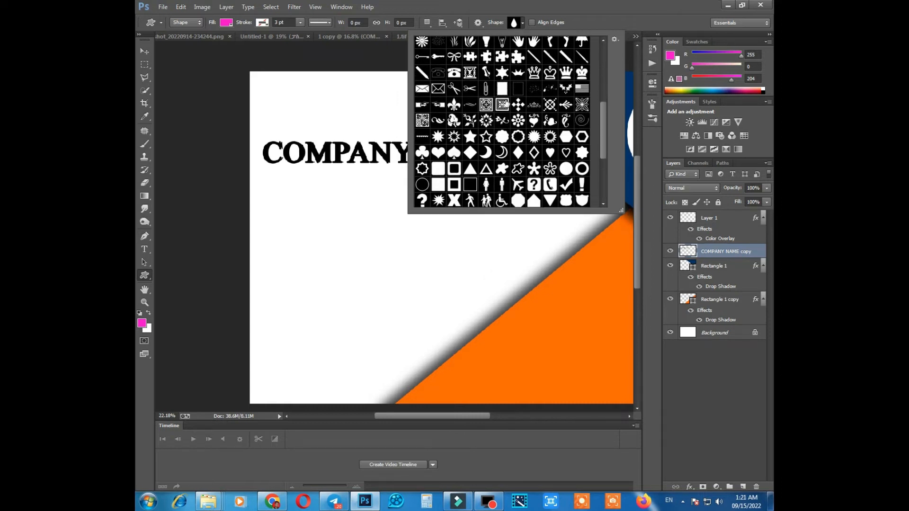
{"action": "left_click", "coordinate": [566, 160]}
{"action": "left_click_drag", "start_coordinate": [266, 188], "coordinate": [296, 219]}
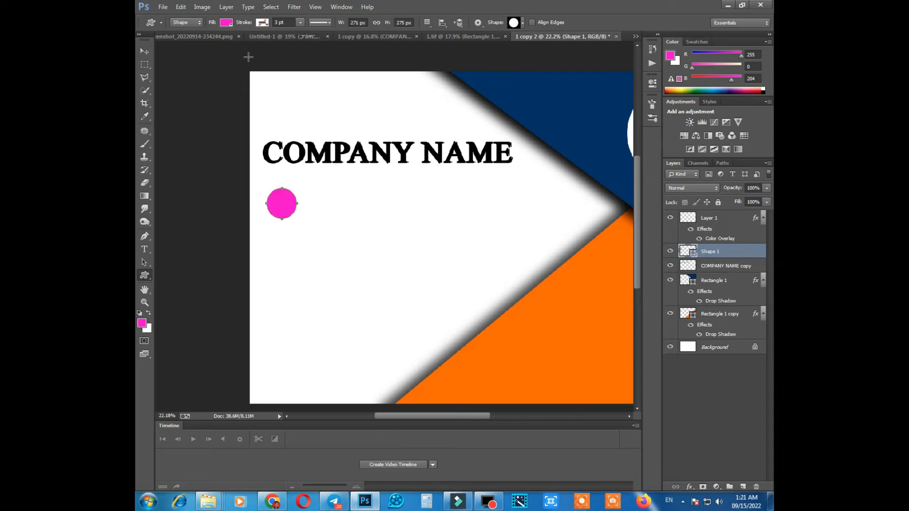
Enlarge the magenta circle under the heading and adjust its width and height so it looks round.
{"action": "left_click", "coordinate": [144, 50]}
{"action": "scroll", "coordinate": [294, 194], "scroll_direction": "down", "scroll_amount": 3}
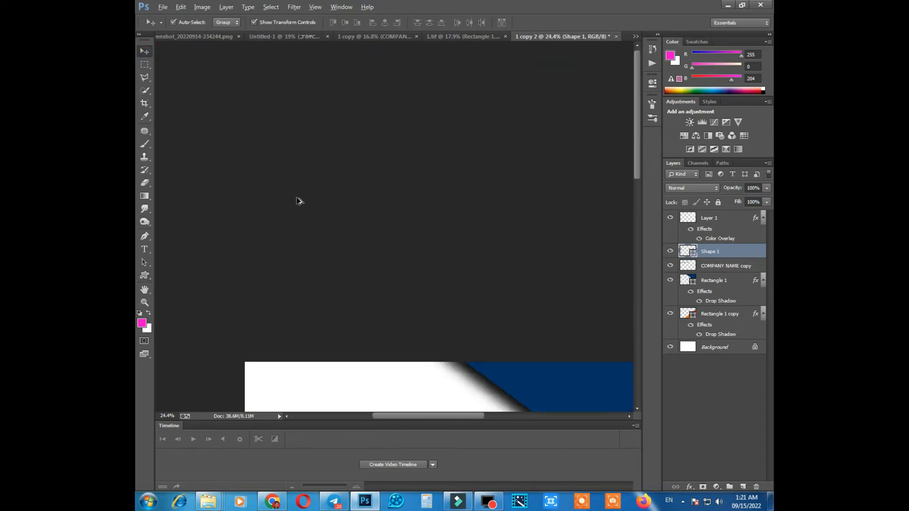
{"action": "scroll", "coordinate": [248, 196], "scroll_direction": "up", "scroll_amount": 1}
{"action": "left_click_drag", "start_coordinate": [207, 183], "coordinate": [297, 142]}
{"action": "key", "text": "Return"}
{"action": "scroll", "coordinate": [217, 178], "scroll_direction": "up", "scroll_amount": 3}
{"action": "scroll", "coordinate": [234, 167], "scroll_direction": "up", "scroll_amount": 2}
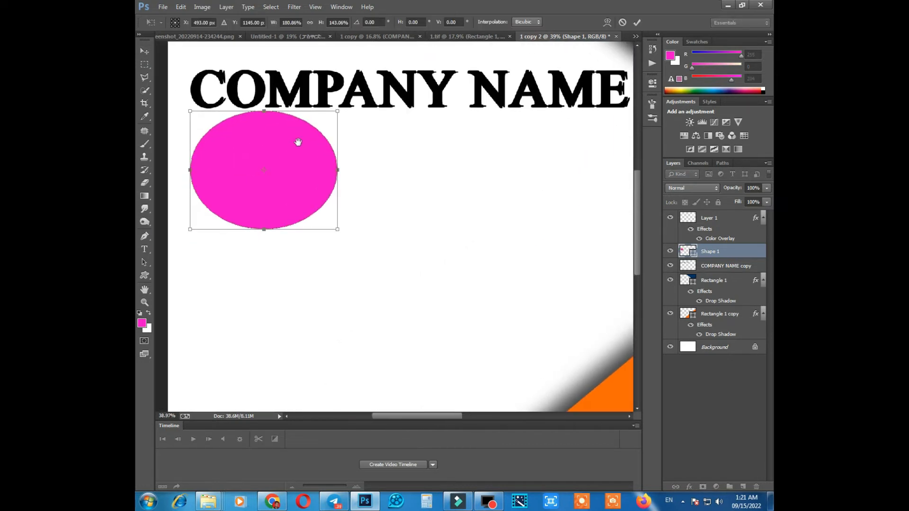
{"action": "left_click_drag", "start_coordinate": [267, 231], "coordinate": [266, 243]}
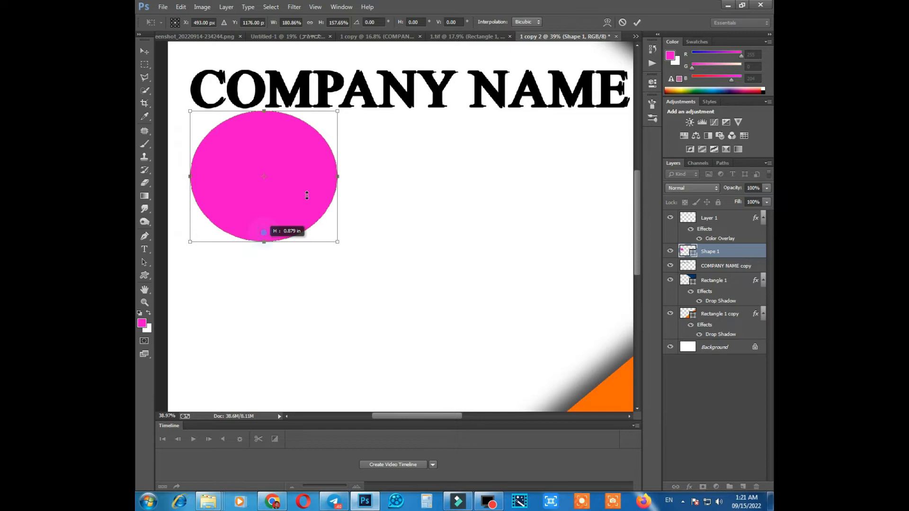
{"action": "left_click_drag", "start_coordinate": [337, 110], "coordinate": [330, 118]}
{"action": "left_click_drag", "start_coordinate": [331, 174], "coordinate": [324, 175]}
{"action": "key", "text": "Return"}
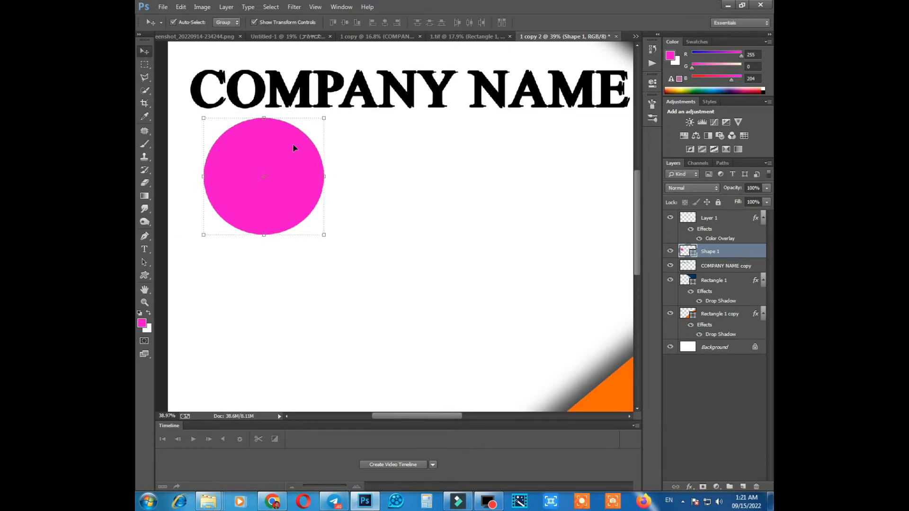
Recolor the circle to orange ff6600 and rasterize its shape layer.
{"action": "double_click", "coordinate": [693, 253]}
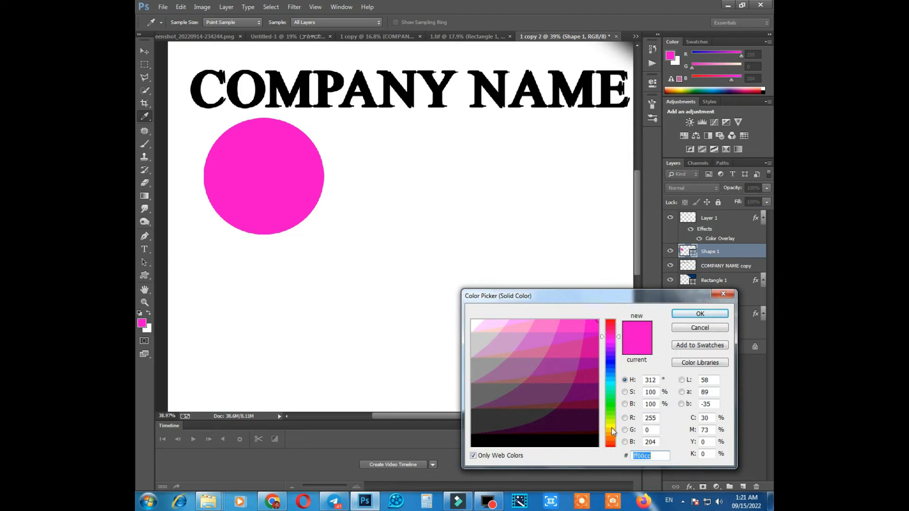
{"action": "left_click_drag", "start_coordinate": [613, 431], "coordinate": [613, 441]}
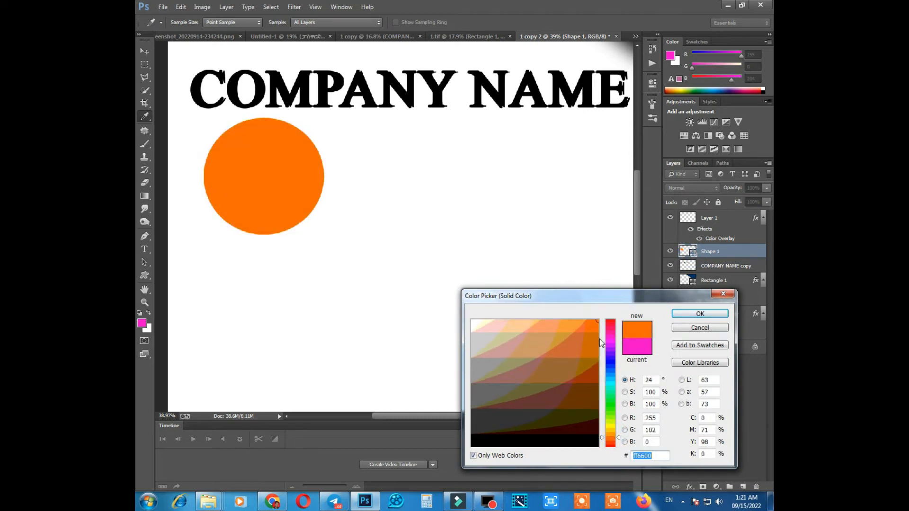
{"action": "key", "text": "Return"}
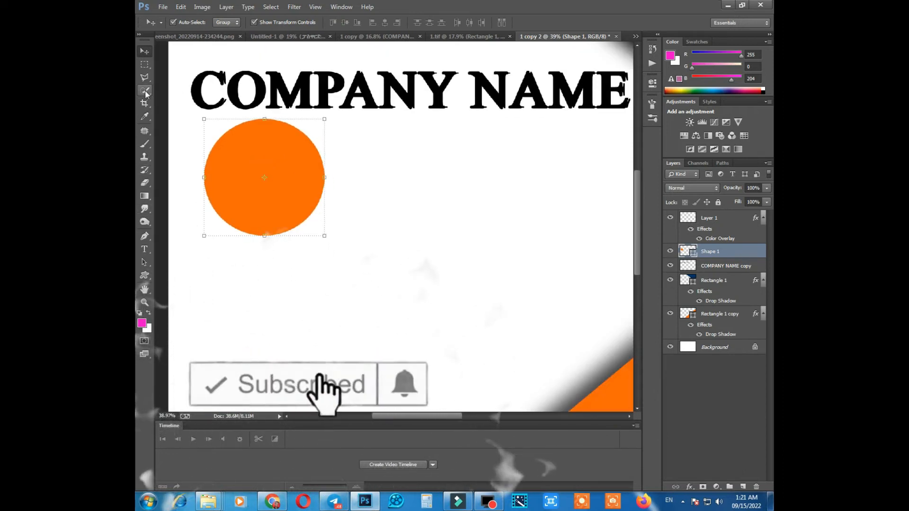
{"action": "left_click", "coordinate": [144, 183]}
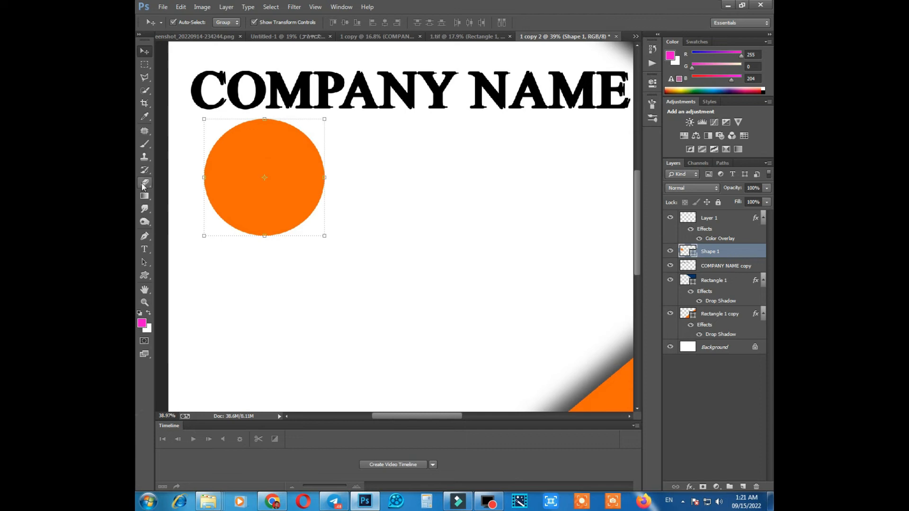
{"action": "left_click", "coordinate": [245, 167]}
{"action": "left_click", "coordinate": [433, 190]}
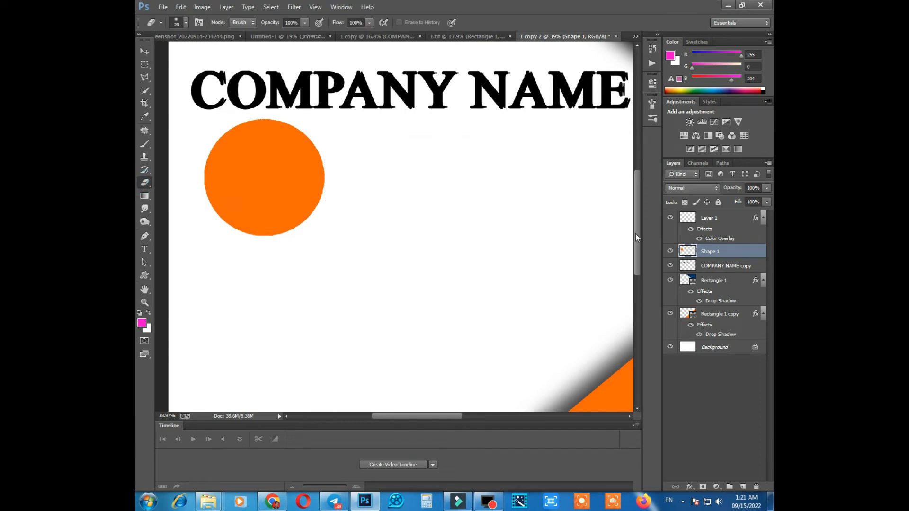
Duplicate the orange circle twice and stack the copies beneath it along the card's left side.
{"action": "key", "text": "v"}
{"action": "scroll", "coordinate": [245, 142], "scroll_direction": "up", "scroll_amount": 2}
{"action": "left_click_drag", "start_coordinate": [245, 146], "coordinate": [242, 308]}
{"action": "left_click_drag", "start_coordinate": [254, 300], "coordinate": [292, 128]}
{"action": "scroll", "coordinate": [291, 114], "scroll_direction": "down", "scroll_amount": 3}
{"action": "scroll", "coordinate": [294, 134], "scroll_direction": "down", "scroll_amount": 2}
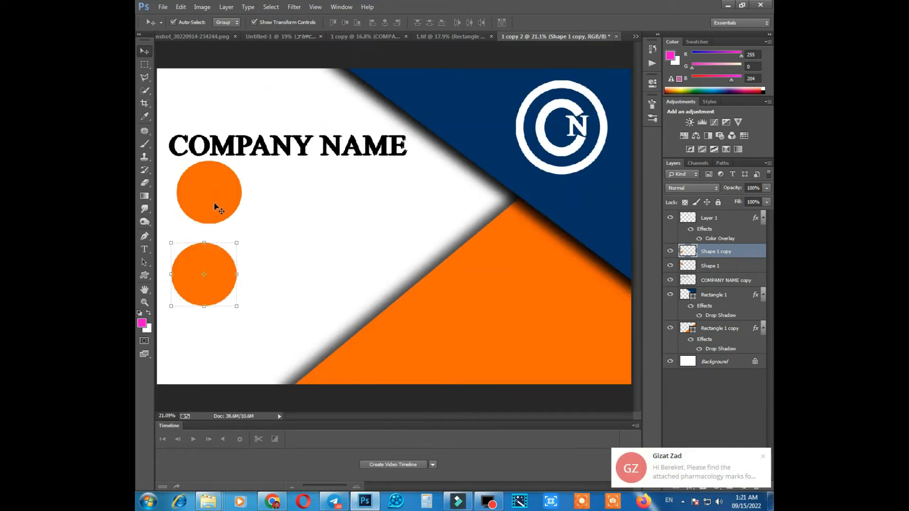
{"action": "left_click_drag", "start_coordinate": [215, 198], "coordinate": [259, 143]}
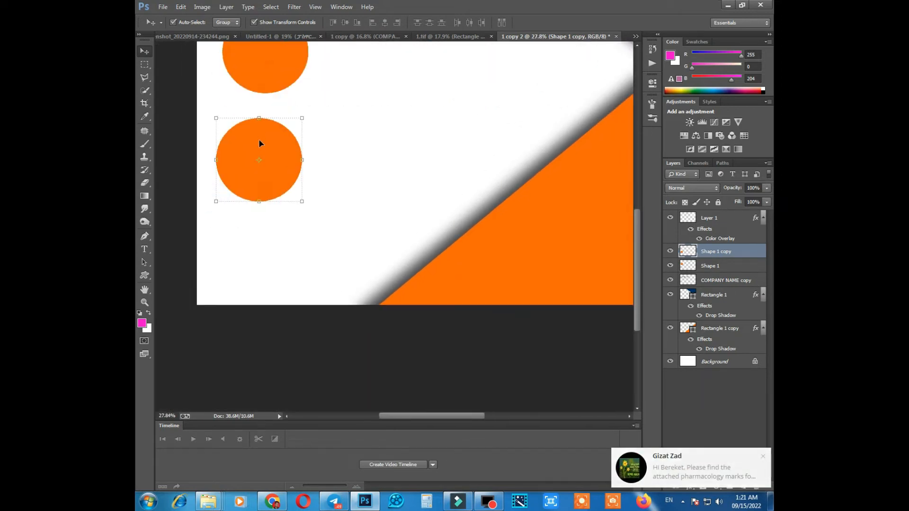
{"action": "left_click_drag", "start_coordinate": [256, 177], "coordinate": [252, 238]}
{"action": "scroll", "coordinate": [274, 150], "scroll_direction": "down", "scroll_amount": 3}
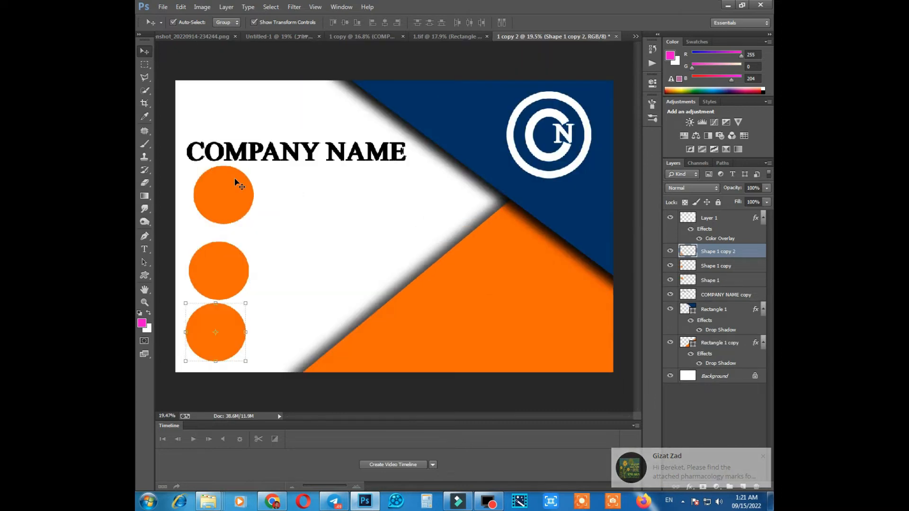
Move the COMPANY NAME heading slightly higher to leave space above the first orange circle.
{"action": "left_click", "coordinate": [227, 181]}
{"action": "left_click", "coordinate": [318, 147]}
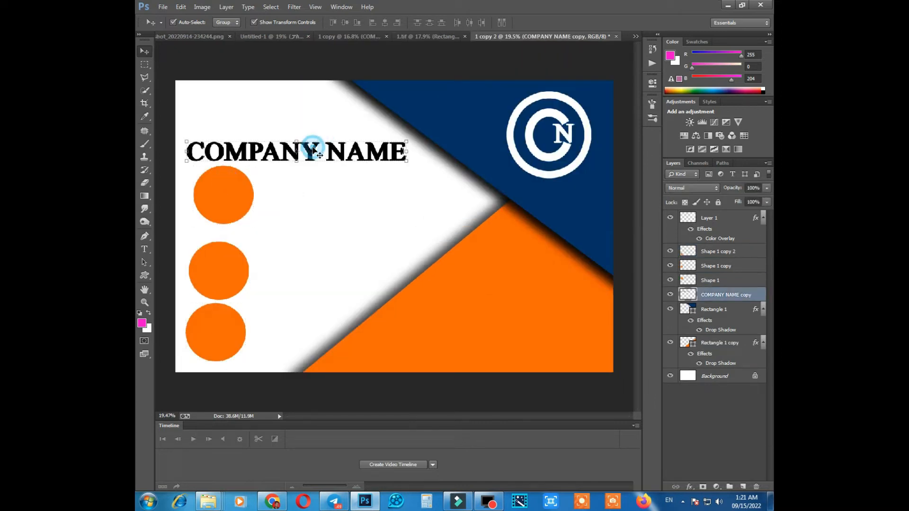
{"action": "left_click", "coordinate": [296, 139]}
{"action": "left_click_drag", "start_coordinate": [271, 156], "coordinate": [265, 133]}
{"action": "key", "text": "Return"}
Move the first and second orange circles up slightly beneath the COMPANY NAME heading.
{"action": "left_click", "coordinate": [213, 191]}
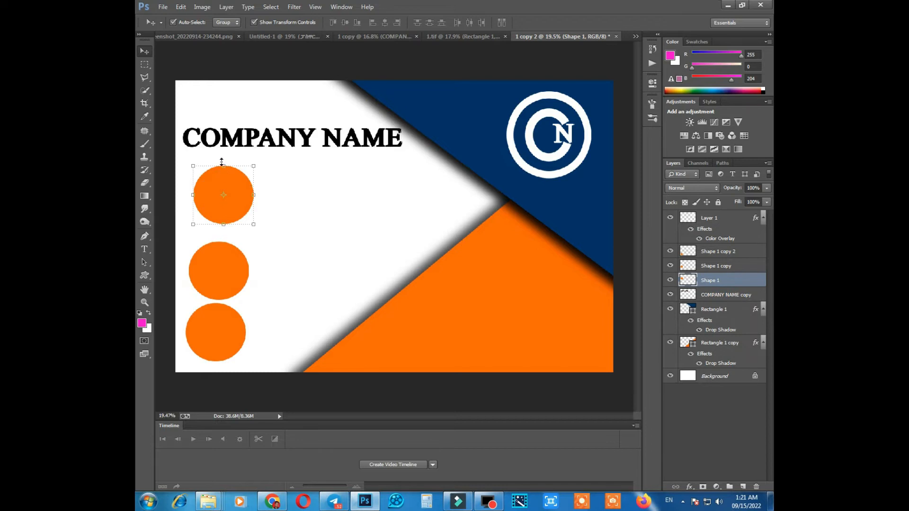
{"action": "left_click", "coordinate": [222, 161]}
{"action": "scroll", "coordinate": [221, 177], "scroll_direction": "up", "scroll_amount": 1}
{"action": "left_click_drag", "start_coordinate": [215, 191], "coordinate": [215, 179]}
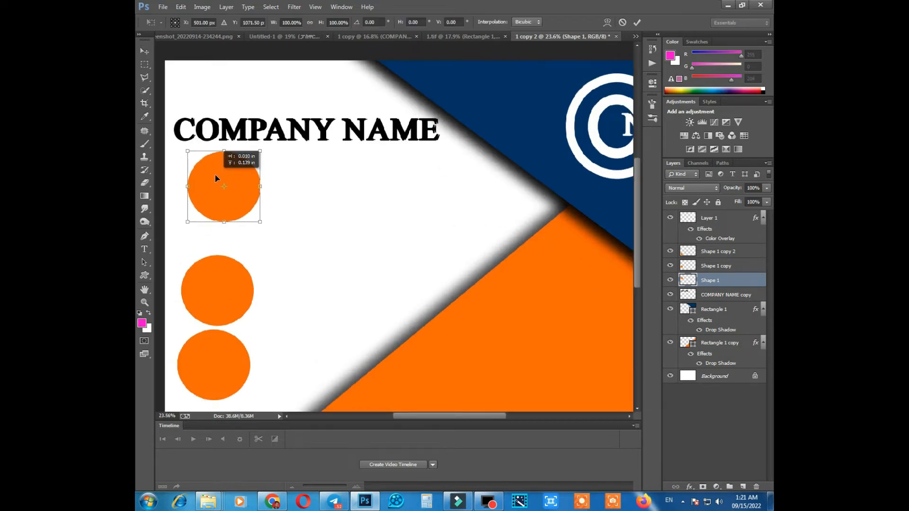
{"action": "key", "text": "Return"}
{"action": "left_click", "coordinate": [212, 278]}
{"action": "left_click", "coordinate": [218, 255]}
{"action": "left_click_drag", "start_coordinate": [212, 286], "coordinate": [211, 270]}
{"action": "key", "text": "Return"}
Scale the lowest orange circle to about 75% and move it up toward the middle circle.
{"action": "left_click", "coordinate": [200, 352]}
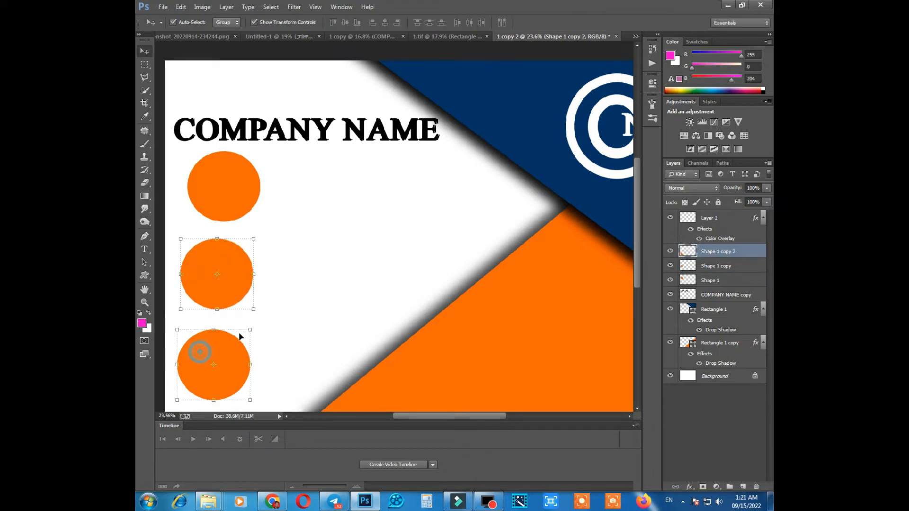
{"action": "scroll", "coordinate": [239, 336], "scroll_direction": "up", "scroll_amount": 1}
{"action": "left_click_drag", "start_coordinate": [205, 264], "coordinate": [261, 189]}
{"action": "left_click", "coordinate": [262, 254]}
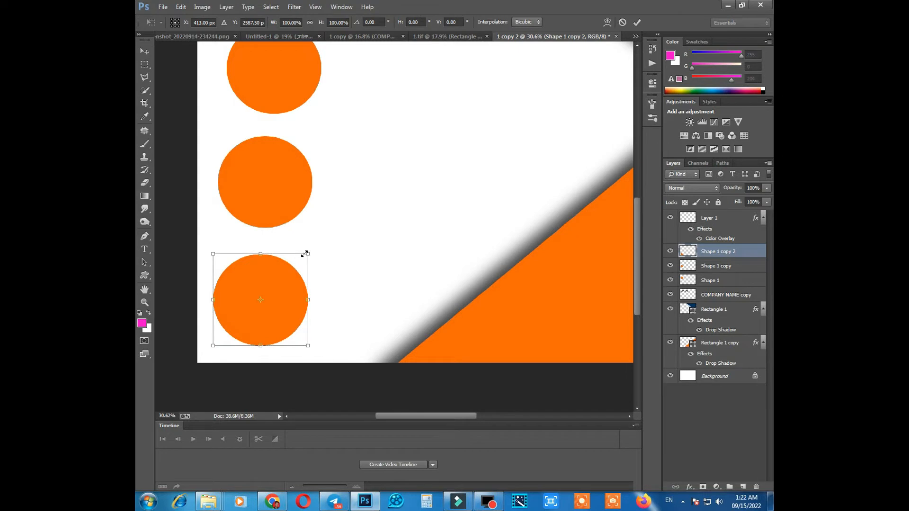
{"action": "left_click_drag", "start_coordinate": [307, 254], "coordinate": [296, 266]}
{"action": "left_click_drag", "start_coordinate": [260, 298], "coordinate": [260, 271]}
{"action": "key", "text": "Return"}
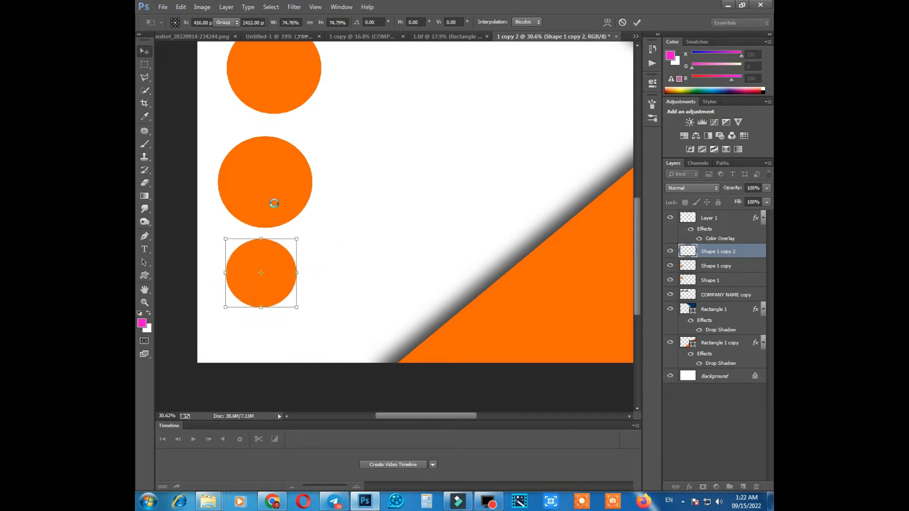
Shrink the middle orange circle to roughly the size of the lowest one.
{"action": "left_click", "coordinate": [260, 166]}
{"action": "left_click", "coordinate": [312, 137]}
{"action": "left_click_drag", "start_coordinate": [308, 129], "coordinate": [282, 155]}
{"action": "key", "text": "Return"}
{"action": "scroll", "coordinate": [267, 114], "scroll_direction": "up", "scroll_amount": 2}
{"action": "left_click_drag", "start_coordinate": [266, 113], "coordinate": [266, 168]}
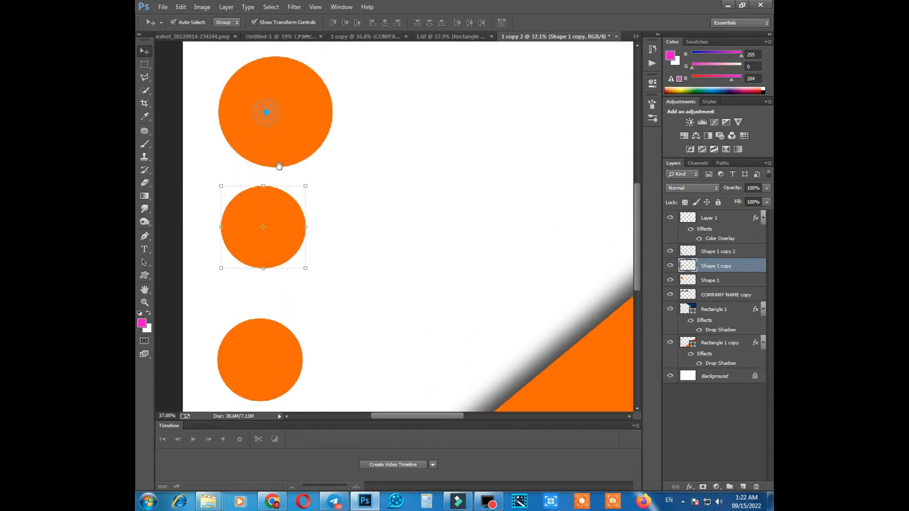
Shrink the top orange circle to roughly match the two circles below it.
{"action": "left_click", "coordinate": [281, 128]}
{"action": "left_click_drag", "start_coordinate": [331, 55], "coordinate": [291, 78]}
{"action": "key", "text": "Return"}
{"action": "scroll", "coordinate": [284, 132], "scroll_direction": "down", "scroll_amount": 5}
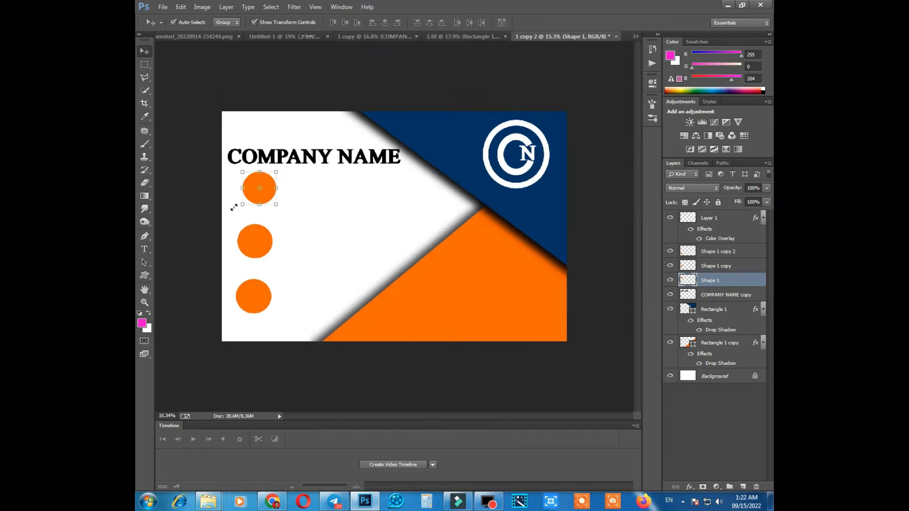
Draw a telephone-sign custom shape inside the top orange circle.
{"action": "left_click", "coordinate": [145, 275]}
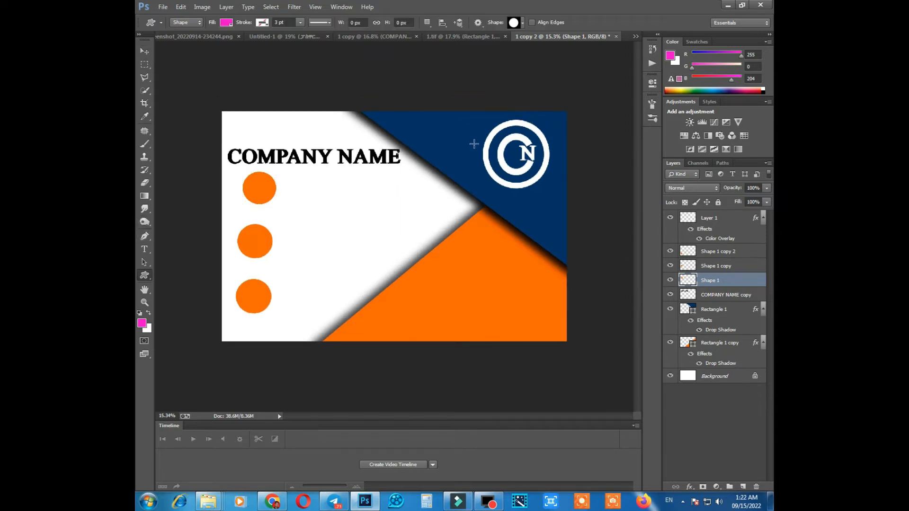
{"action": "left_click", "coordinate": [523, 22]}
{"action": "left_click", "coordinate": [550, 177]}
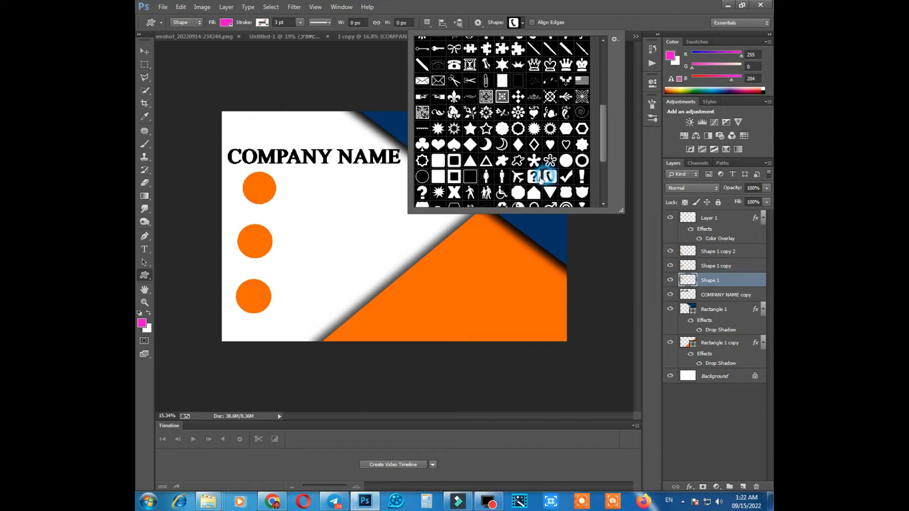
{"action": "left_click", "coordinate": [522, 24]}
{"action": "scroll", "coordinate": [286, 187], "scroll_direction": "up", "scroll_amount": 9}
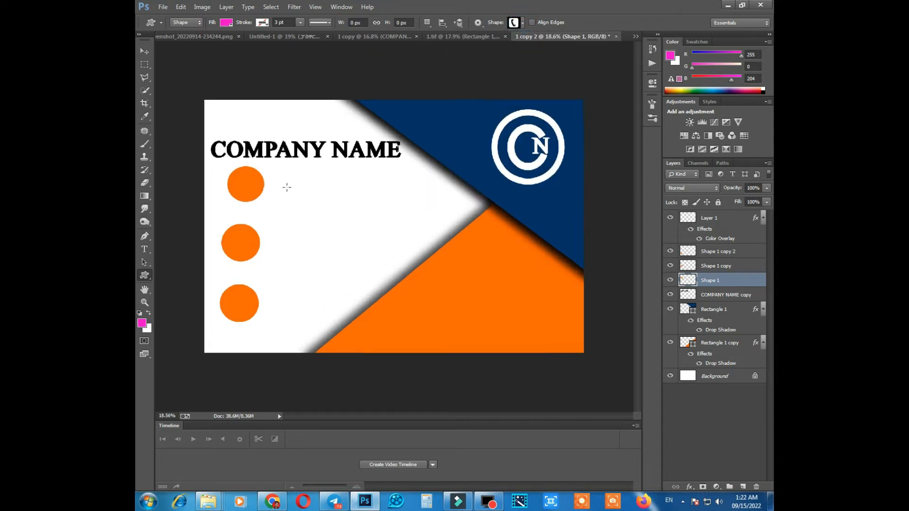
{"action": "left_click_drag", "start_coordinate": [192, 159], "coordinate": [222, 200]}
Enlarge the telephone shape so it fills most of the top orange circle's height.
{"action": "left_click", "coordinate": [144, 51]}
{"action": "scroll", "coordinate": [215, 151], "scroll_direction": "up", "scroll_amount": 3}
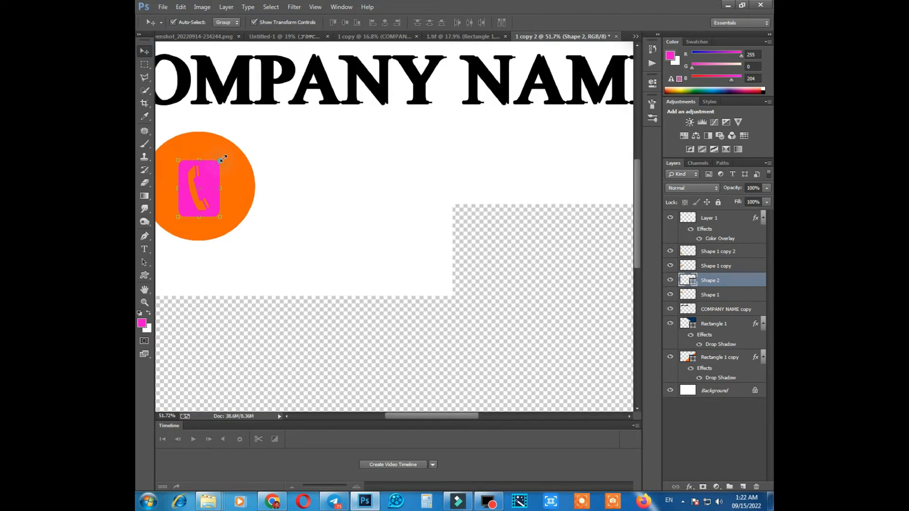
{"action": "left_click_drag", "start_coordinate": [222, 159], "coordinate": [318, 121]}
{"action": "key", "text": "Return"}
{"action": "scroll", "coordinate": [215, 165], "scroll_direction": "up", "scroll_amount": 3}
{"action": "key", "text": "space"}
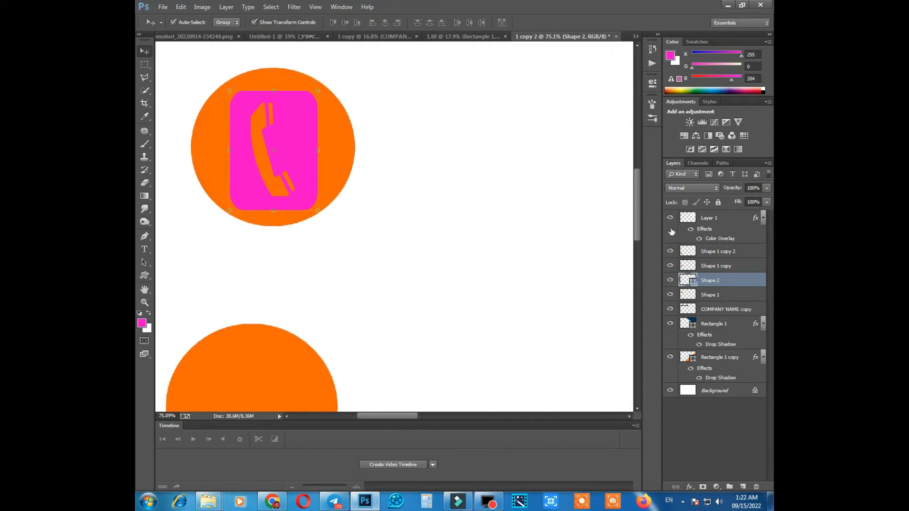
Recolor the telephone shape to orange ff6600.
{"action": "double_click", "coordinate": [694, 283]}
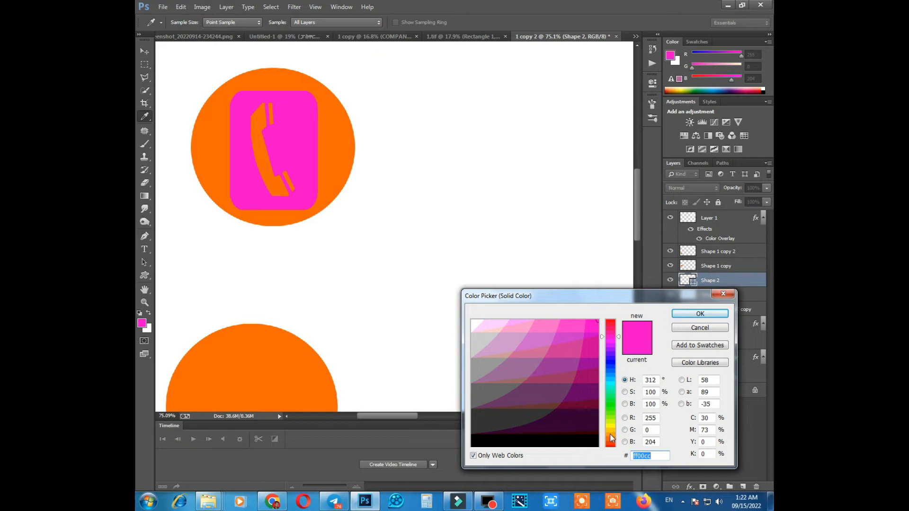
{"action": "left_click", "coordinate": [612, 441]}
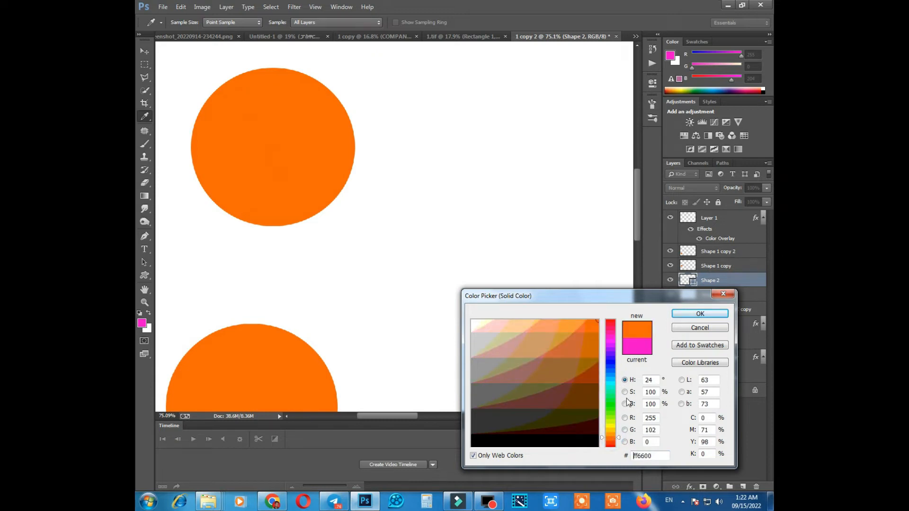
{"action": "left_click", "coordinate": [700, 314]}
Load the telephone shape's outline as a selection and rasterize its layer.
{"action": "left_click", "coordinate": [689, 281], "text": "ctrl"}
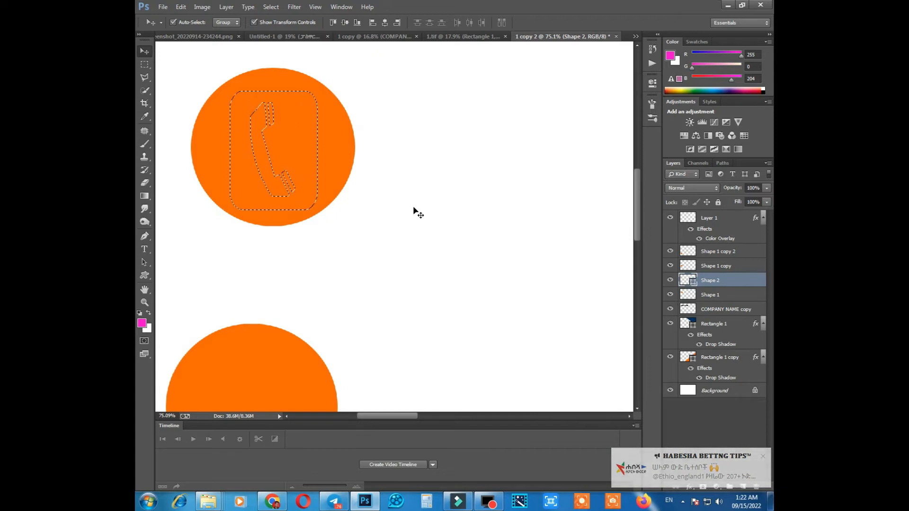
{"action": "key", "text": "ctrl+j"}
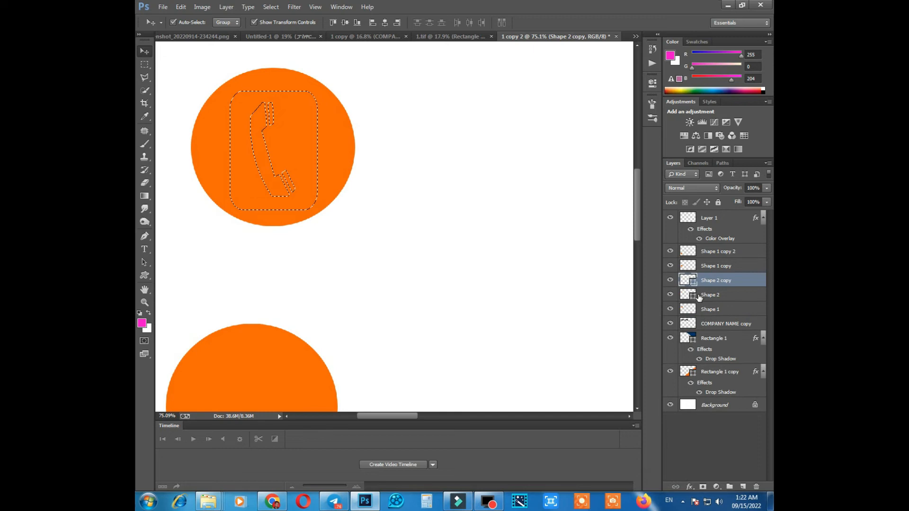
{"action": "key", "text": "ctrl+z"}
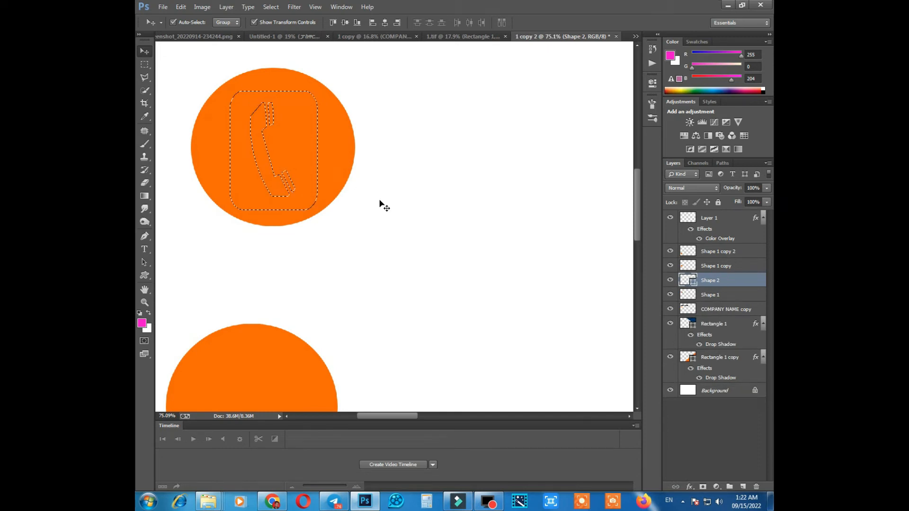
{"action": "left_click", "coordinate": [145, 183]}
{"action": "left_click", "coordinate": [244, 156]}
{"action": "key", "text": "Return"}
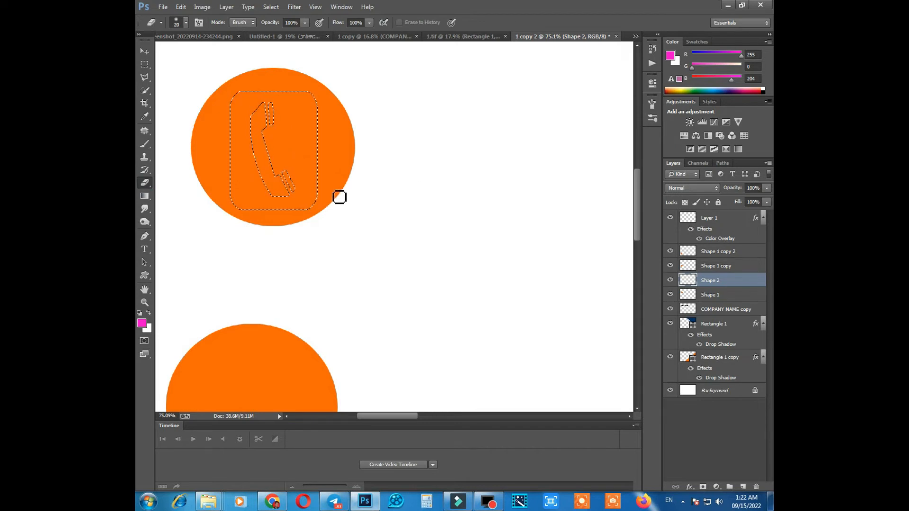
Delete the telephone-shaped selection from the top orange circle's layer, Shape 1.
{"action": "left_click", "coordinate": [707, 295]}
{"action": "key", "text": "Delete"}
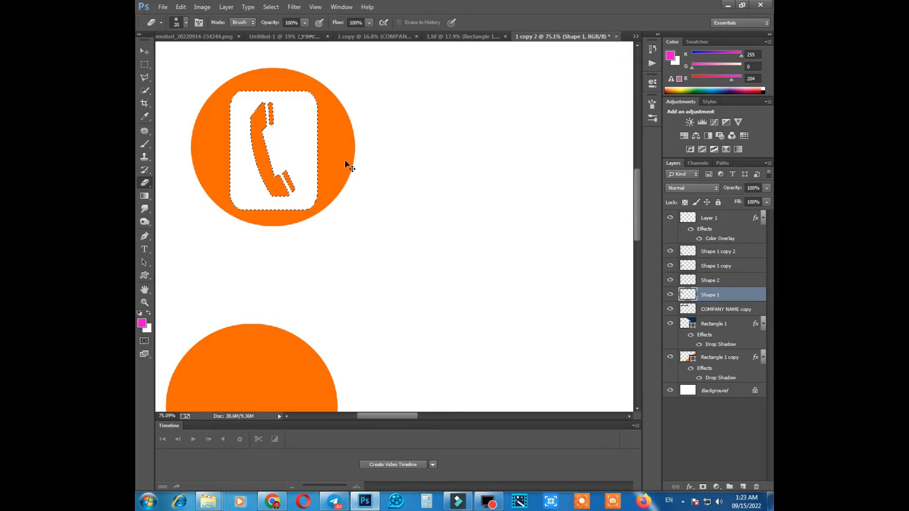
{"action": "scroll", "coordinate": [339, 155], "scroll_direction": "down", "scroll_amount": 1}
{"action": "scroll", "coordinate": [340, 155], "scroll_direction": "down", "scroll_amount": 2}
{"action": "scroll", "coordinate": [349, 151], "scroll_direction": "up", "scroll_amount": 2}
{"action": "scroll", "coordinate": [283, 106], "scroll_direction": "up", "scroll_amount": 2}
{"action": "left_click", "coordinate": [143, 51]}
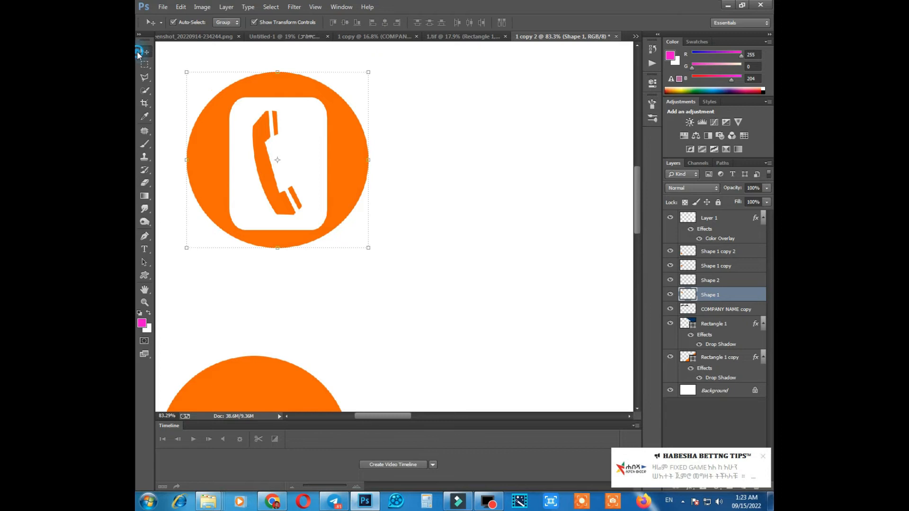
{"action": "scroll", "coordinate": [299, 166], "scroll_direction": "down", "scroll_amount": 2}
{"action": "left_click_drag", "start_coordinate": [308, 168], "coordinate": [324, 135]}
{"action": "scroll", "coordinate": [319, 160], "scroll_direction": "down", "scroll_amount": 4}
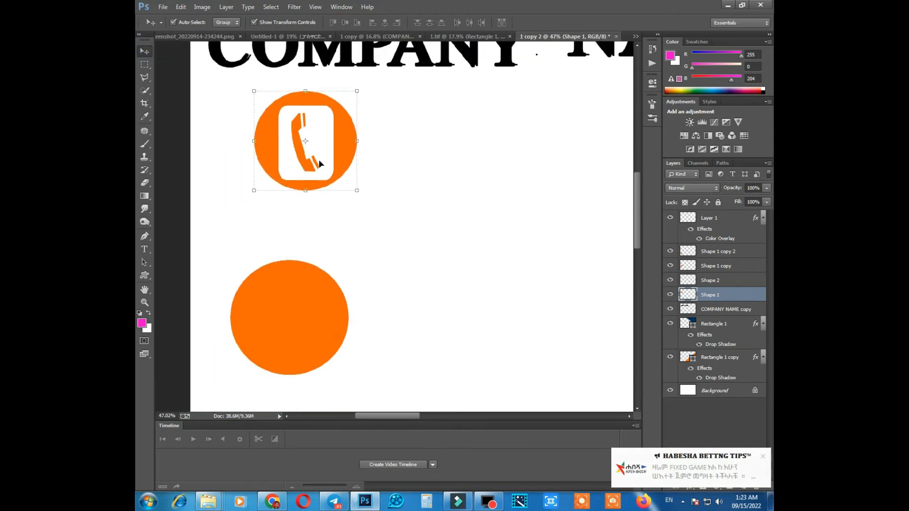
{"action": "left_click_drag", "start_coordinate": [325, 187], "coordinate": [320, 171]}
{"action": "scroll", "coordinate": [283, 171], "scroll_direction": "down", "scroll_amount": 1}
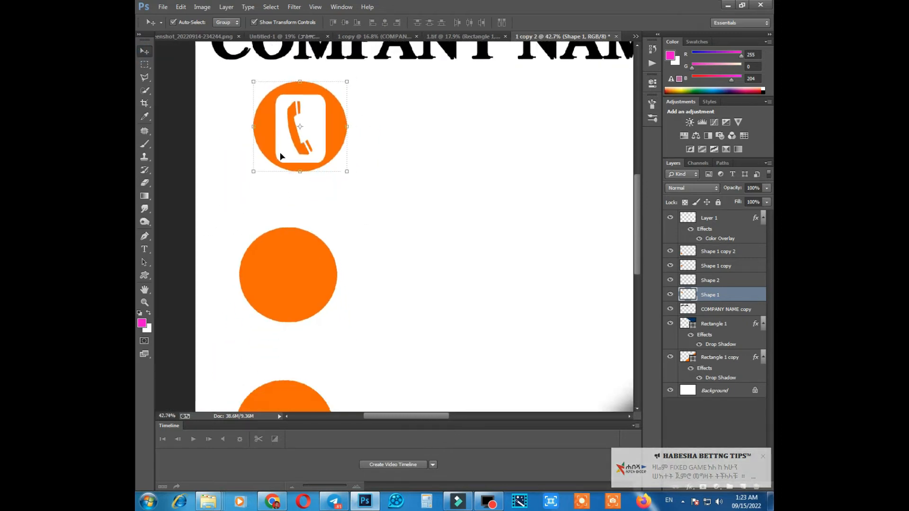
{"action": "scroll", "coordinate": [282, 172], "scroll_direction": "up", "scroll_amount": 1}
{"action": "left_click_drag", "start_coordinate": [302, 167], "coordinate": [299, 159]}
{"action": "scroll", "coordinate": [309, 162], "scroll_direction": "down", "scroll_amount": 2}
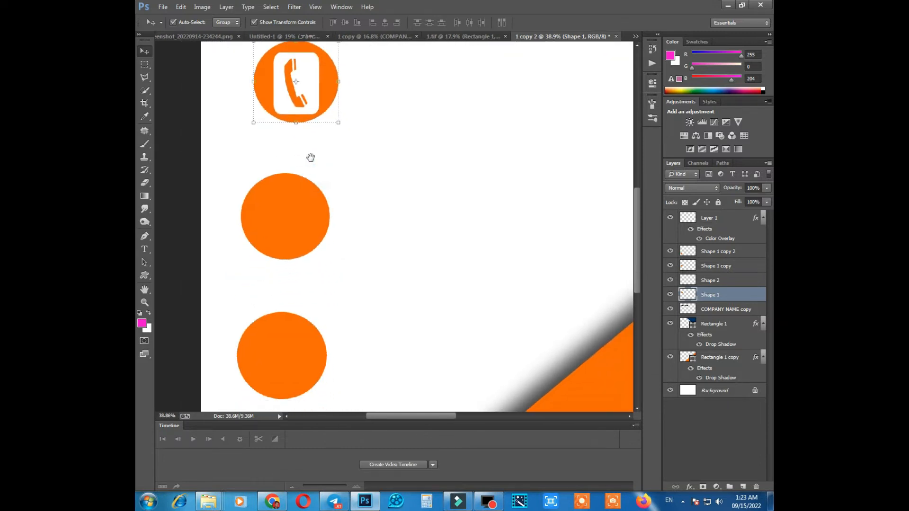
Choose the Raindrop custom shape and draw it inside the lowest orange circle.
{"action": "left_click", "coordinate": [305, 207]}
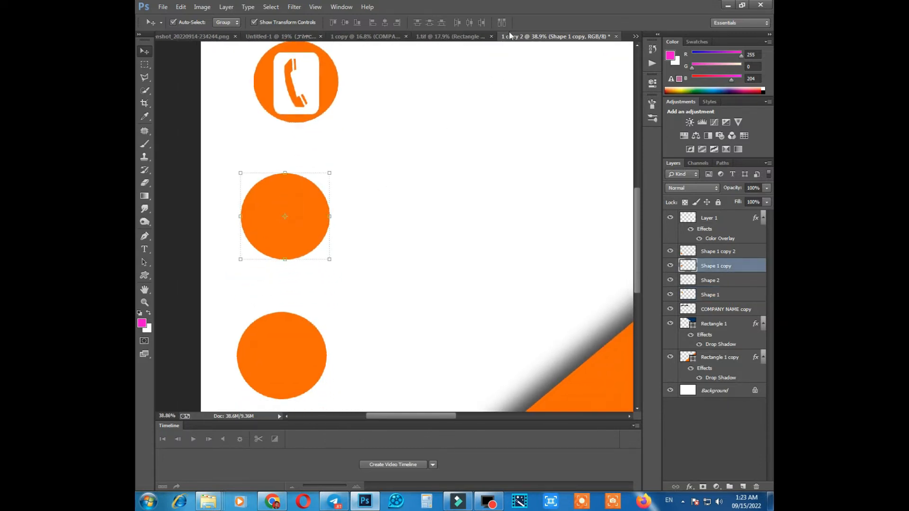
{"action": "left_click", "coordinate": [144, 276]}
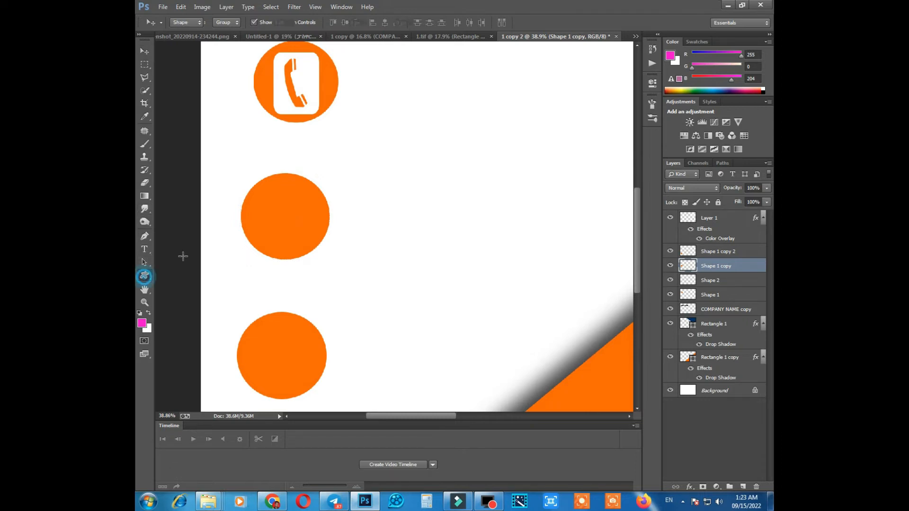
{"action": "left_click", "coordinate": [522, 22]}
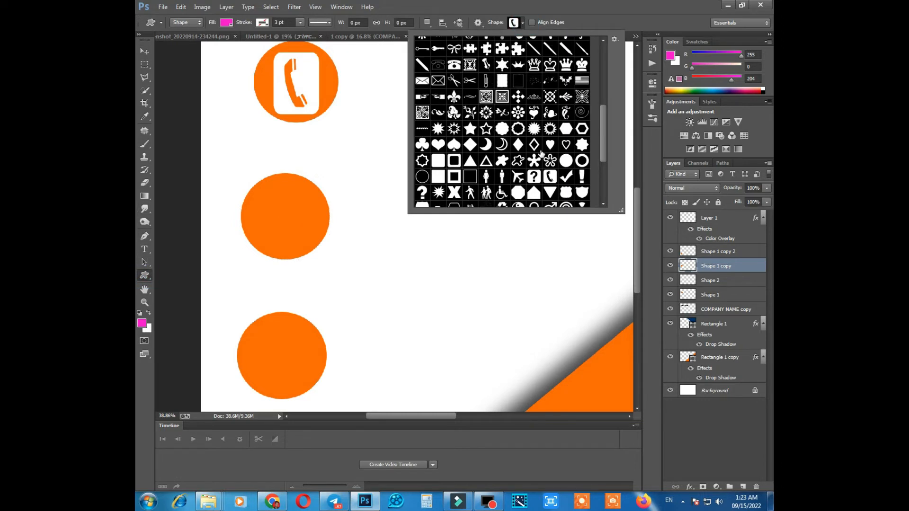
{"action": "left_click_drag", "start_coordinate": [602, 121], "coordinate": [609, 163]}
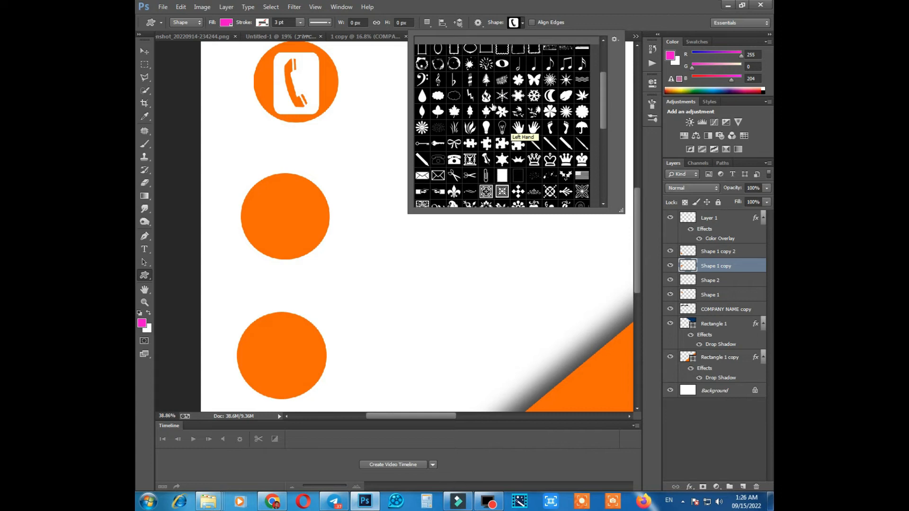
{"action": "scroll", "coordinate": [495, 103], "scroll_direction": "up", "scroll_amount": 3}
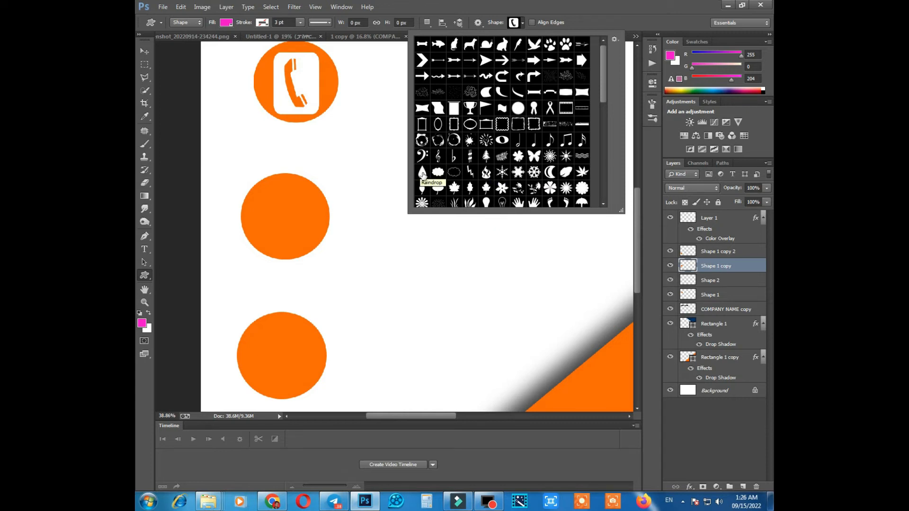
{"action": "left_click", "coordinate": [422, 173]}
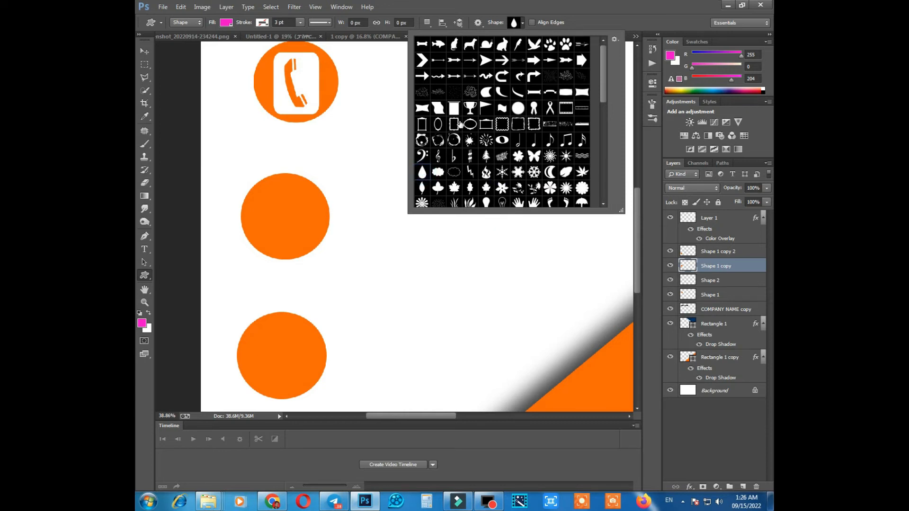
{"action": "left_click", "coordinate": [520, 27]}
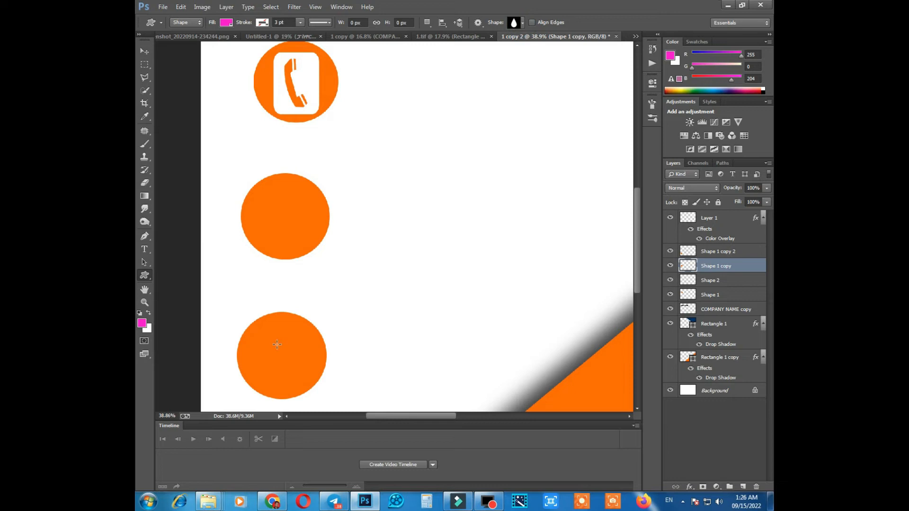
{"action": "left_click_drag", "start_coordinate": [266, 345], "coordinate": [298, 391]}
Enlarge the raindrop and move its layer above the lowest circle's layer, Shape 1 copy 2.
{"action": "key", "text": "ctrl+t"}
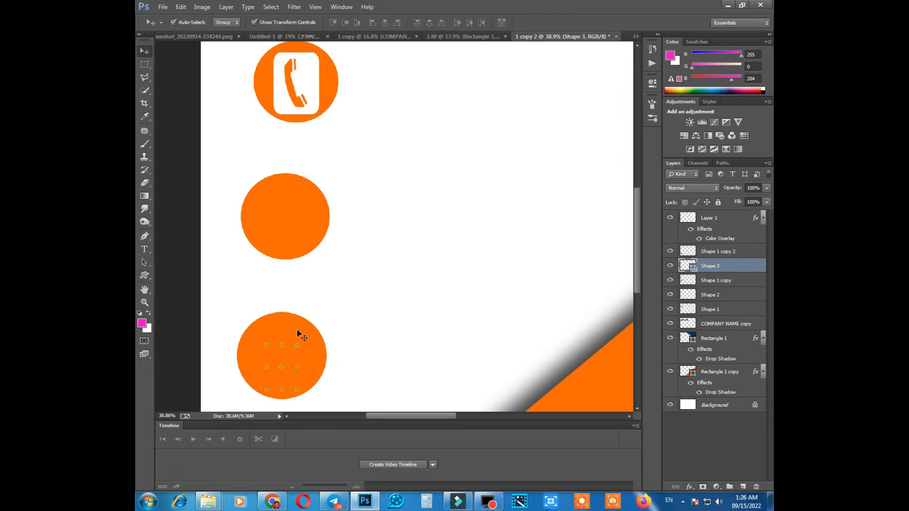
{"action": "scroll", "coordinate": [298, 349], "scroll_direction": "up", "scroll_amount": 2}
{"action": "mouse_move", "coordinate": [297, 345]}
{"action": "left_mouse_down"}
{"action": "mouse_move", "coordinate": [304, 340]}
{"action": "mouse_move", "coordinate": [285, 346]}
{"action": "left_mouse_up"}
{"action": "key", "text": "Return"}
{"action": "left_click_drag", "start_coordinate": [724, 266], "coordinate": [725, 247]}
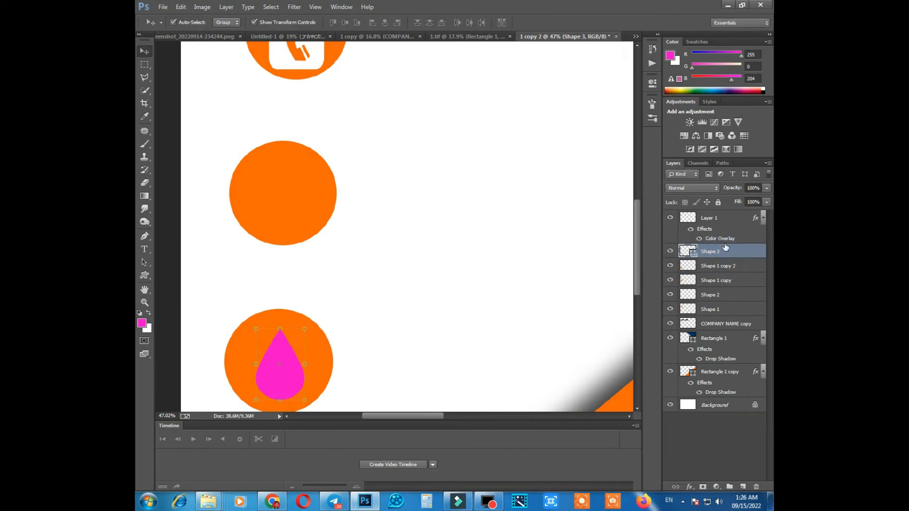
Enlarge the raindrop, flip it vertically and stretch it to about 131% height to form a map pin.
{"action": "left_click_drag", "start_coordinate": [304, 329], "coordinate": [281, 346]}
{"action": "right_click", "coordinate": [272, 351]}
{"action": "left_click", "coordinate": [304, 336]}
{"action": "scroll", "coordinate": [280, 344], "scroll_direction": "down", "scroll_amount": 1}
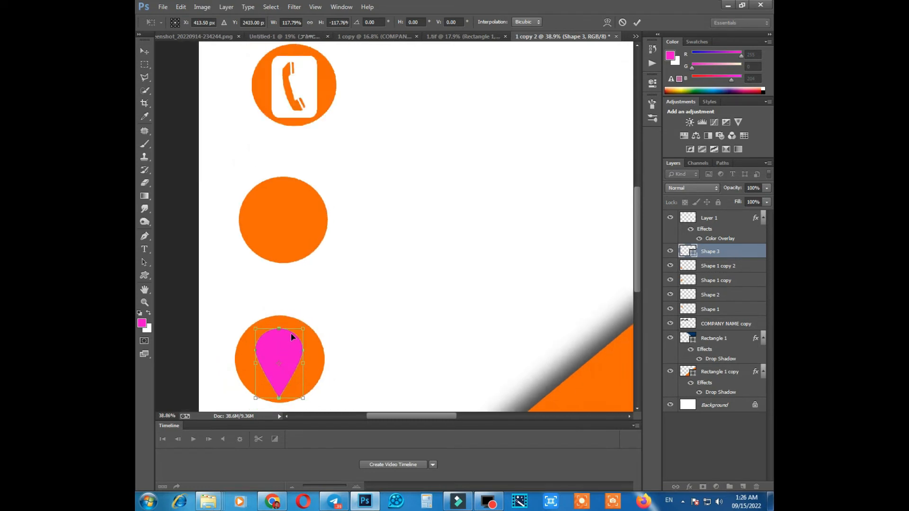
{"action": "left_click_drag", "start_coordinate": [279, 327], "coordinate": [280, 321]}
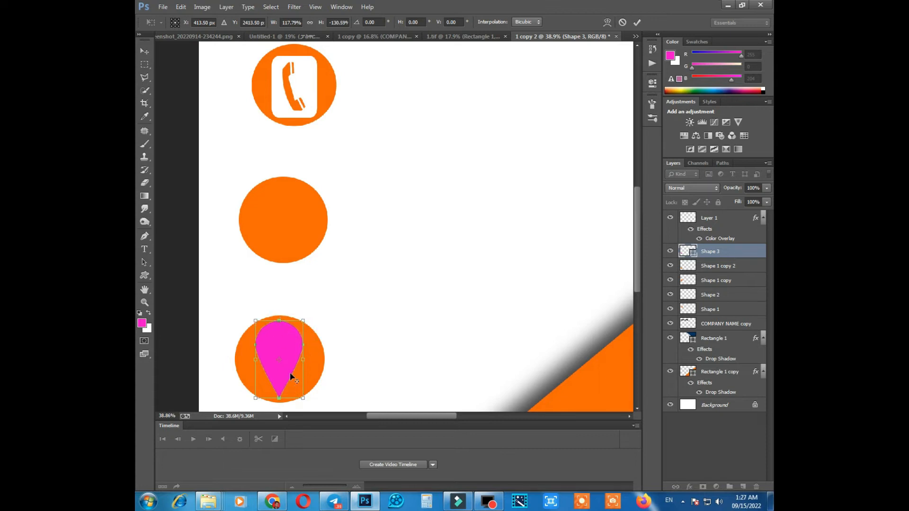
{"action": "left_click_drag", "start_coordinate": [306, 363], "coordinate": [306, 362]}
{"action": "key", "text": "Return"}
Make a circular marquee selection and center it in the head of the pink map pin.
{"action": "scroll", "coordinate": [317, 362], "scroll_direction": "up", "scroll_amount": 1}
{"action": "scroll", "coordinate": [304, 358], "scroll_direction": "up", "scroll_amount": 1}
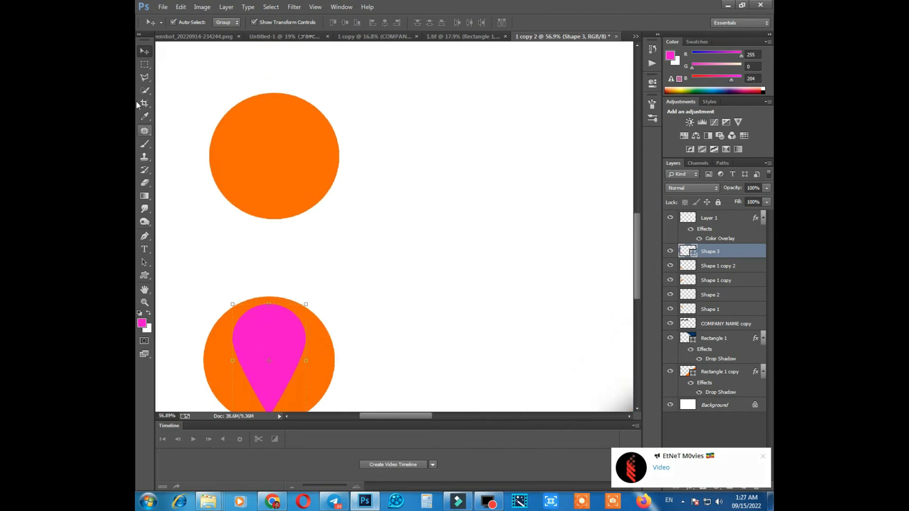
{"action": "left_click_drag", "start_coordinate": [144, 64], "coordinate": [166, 75]}
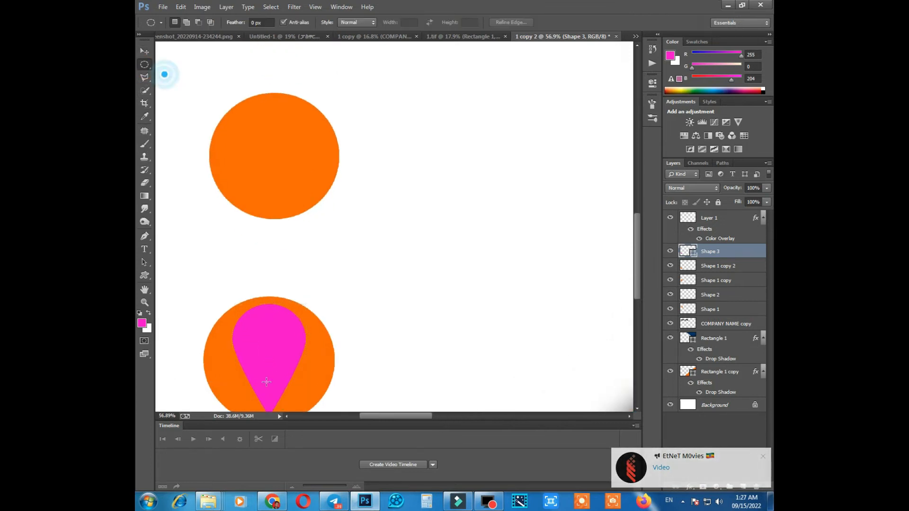
{"action": "scroll", "coordinate": [265, 355], "scroll_direction": "up", "scroll_amount": 3}
{"action": "left_click_drag", "start_coordinate": [273, 202], "coordinate": [336, 263]}
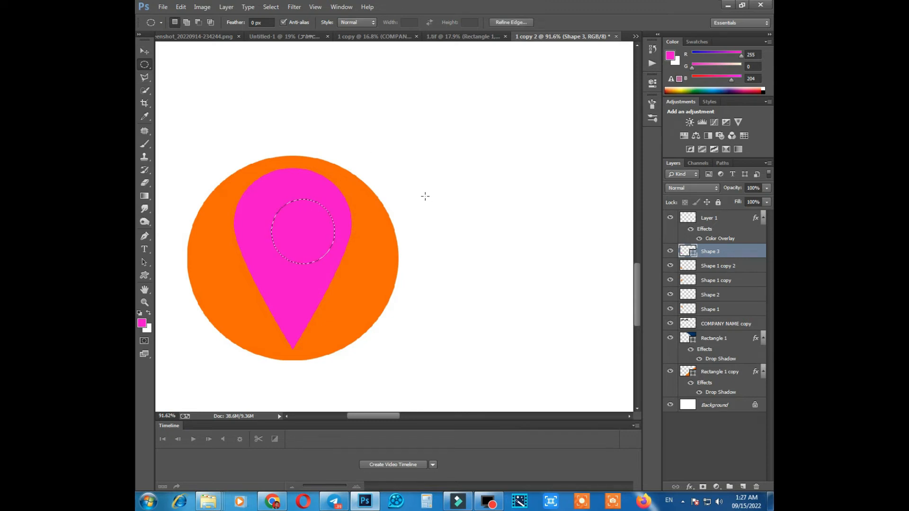
{"action": "key", "text": "Up"}
{"action": "key", "text": "Up"}
{"action": "key", "text": "Up"}
{"action": "key", "text": "Up"}
{"action": "key", "text": "Up"}
{"action": "key", "text": "Up"}
{"action": "key", "text": "Up"}
{"action": "key", "text": "Up"}
{"action": "key", "text": "Up"}
{"action": "key", "text": "Up"}
{"action": "key", "text": "Up"}
{"action": "key", "text": "Up"}
{"action": "key", "text": "Up"}
{"action": "key", "text": "Up"}
{"action": "left_click_drag", "start_coordinate": [297, 207], "coordinate": [295, 204]}
Rasterize the map pin layer and delete the circular selection from it.
{"action": "left_click", "coordinate": [144, 183]}
{"action": "left_click", "coordinate": [298, 209]}
{"action": "key", "text": "Return"}
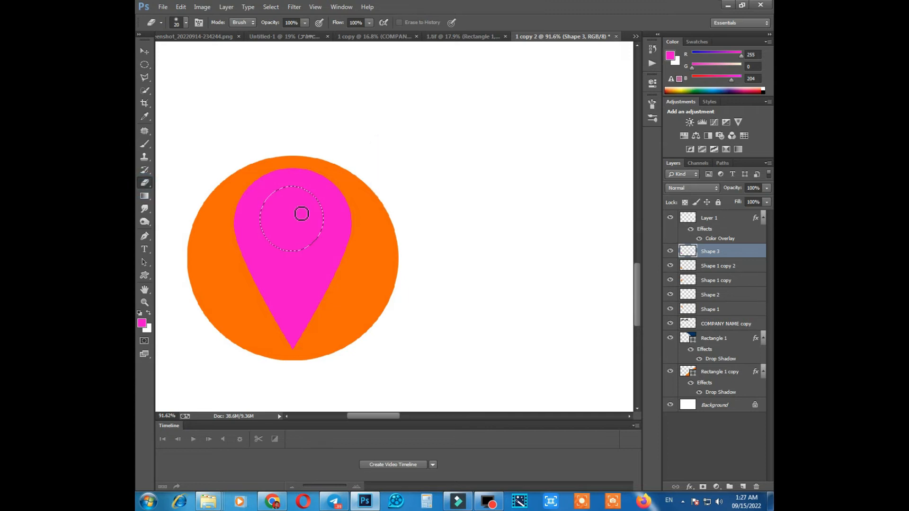
{"action": "key", "text": "Delete"}
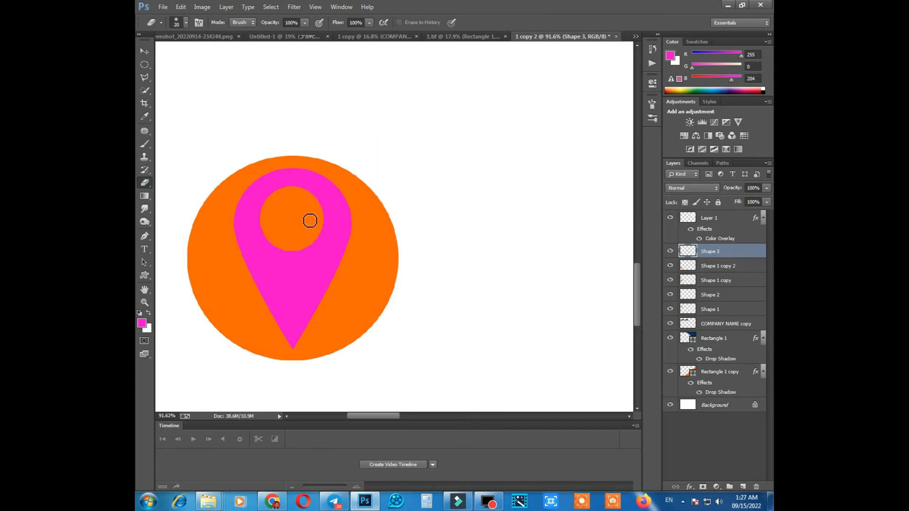
Delete the same circular area from the lowest orange circle's layer, Shape 1 copy 2.
{"action": "left_click", "coordinate": [714, 282]}
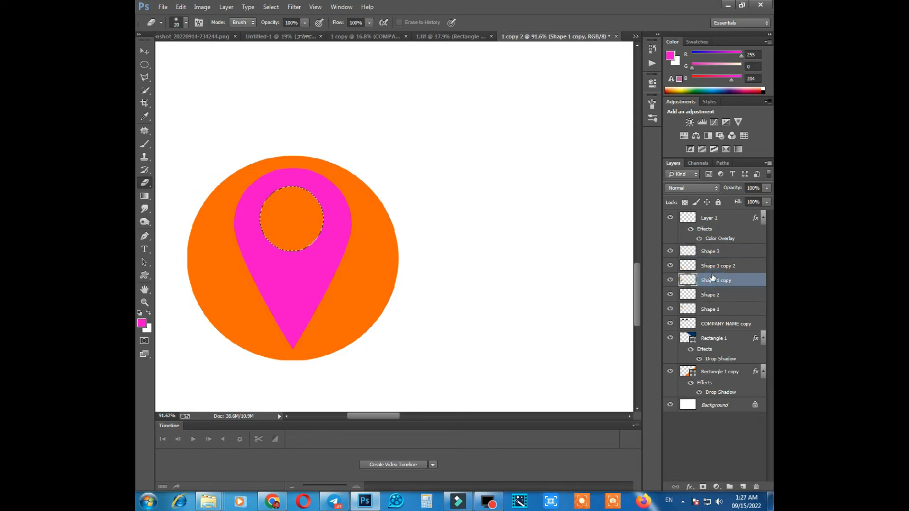
{"action": "left_click", "coordinate": [712, 269]}
{"action": "key", "text": "Delete"}
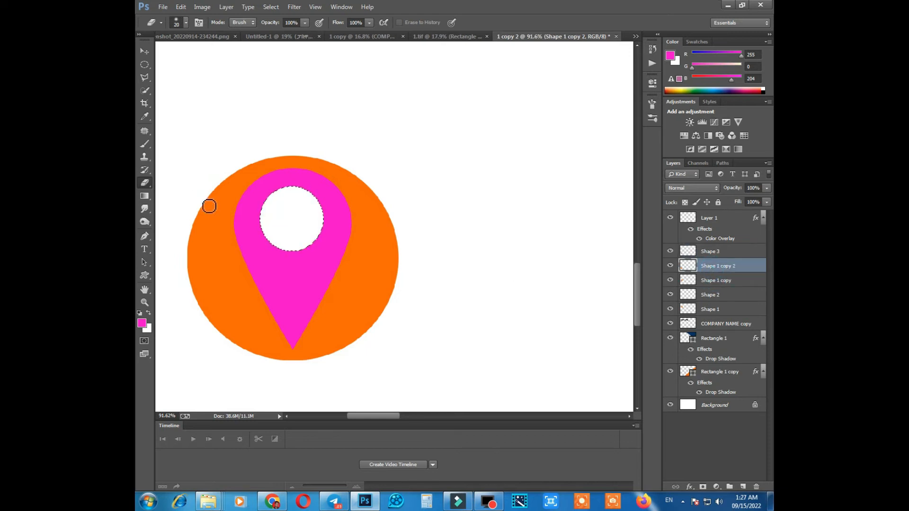
{"action": "scroll", "coordinate": [241, 208], "scroll_direction": "down", "scroll_amount": 5}
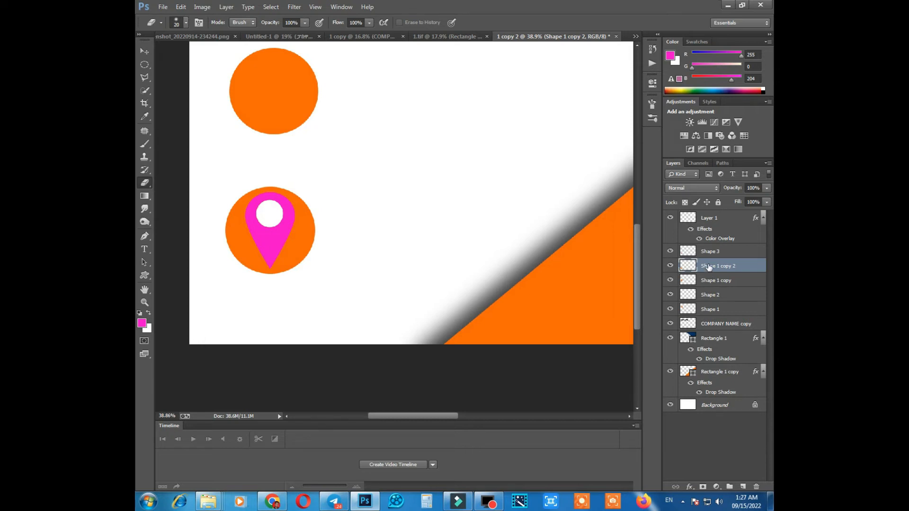
Narrow the pink map pin and its orange circle together to about 94% of their width.
{"action": "left_click", "coordinate": [710, 252], "text": "shift"}
{"action": "left_click", "coordinate": [145, 51]}
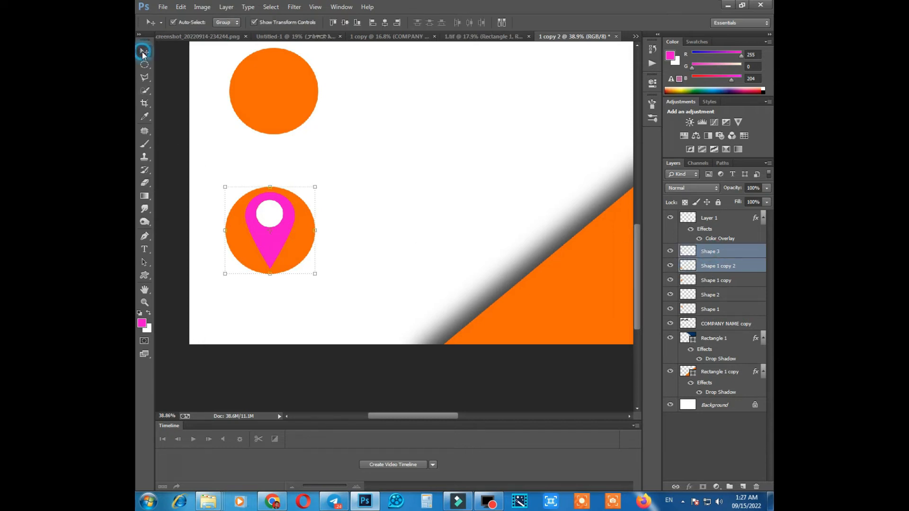
{"action": "scroll", "coordinate": [317, 239], "scroll_direction": "up", "scroll_amount": 1}
{"action": "left_click", "coordinate": [318, 230]}
{"action": "left_click_drag", "start_coordinate": [318, 230], "coordinate": [312, 230]}
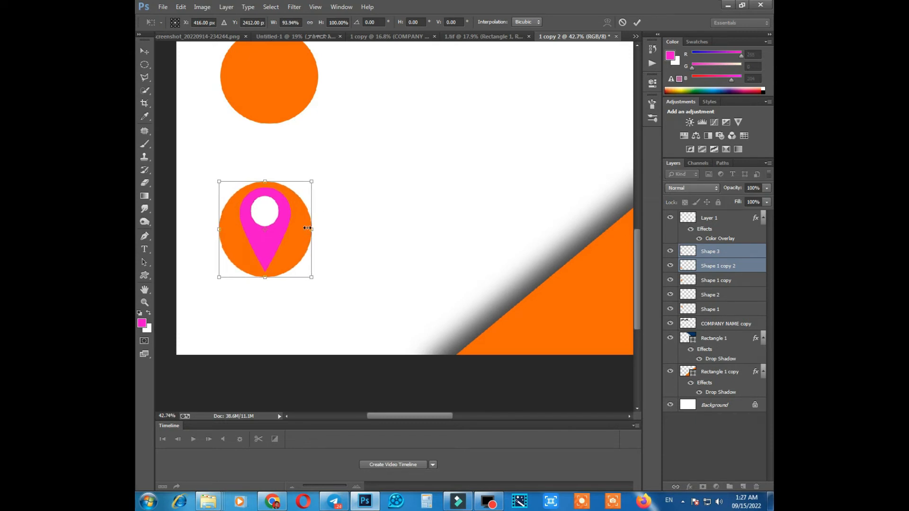
{"action": "key", "text": "Return"}
{"action": "scroll", "coordinate": [268, 201], "scroll_direction": "up", "scroll_amount": 2}
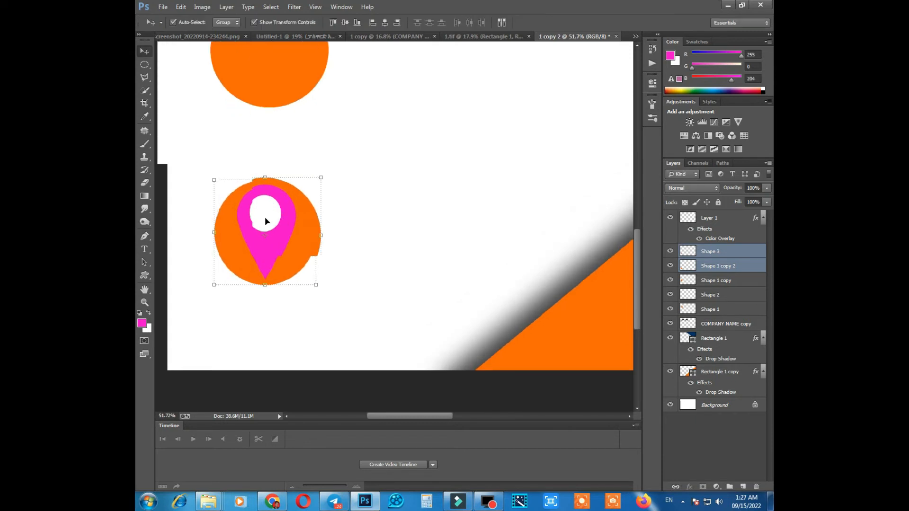
{"action": "scroll", "coordinate": [265, 217], "scroll_direction": "up", "scroll_amount": 7}
{"action": "scroll", "coordinate": [269, 210], "scroll_direction": "down", "scroll_amount": 8}
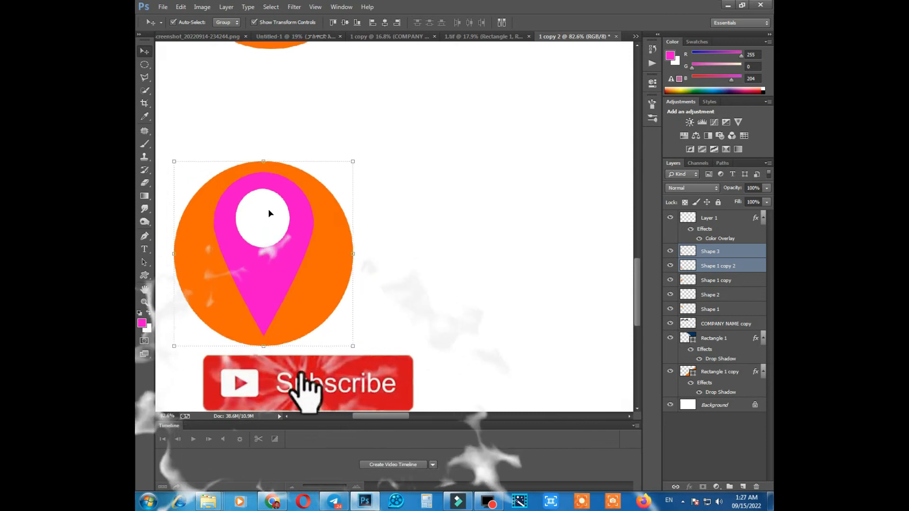
{"action": "scroll", "coordinate": [278, 221], "scroll_direction": "down", "scroll_amount": 1}
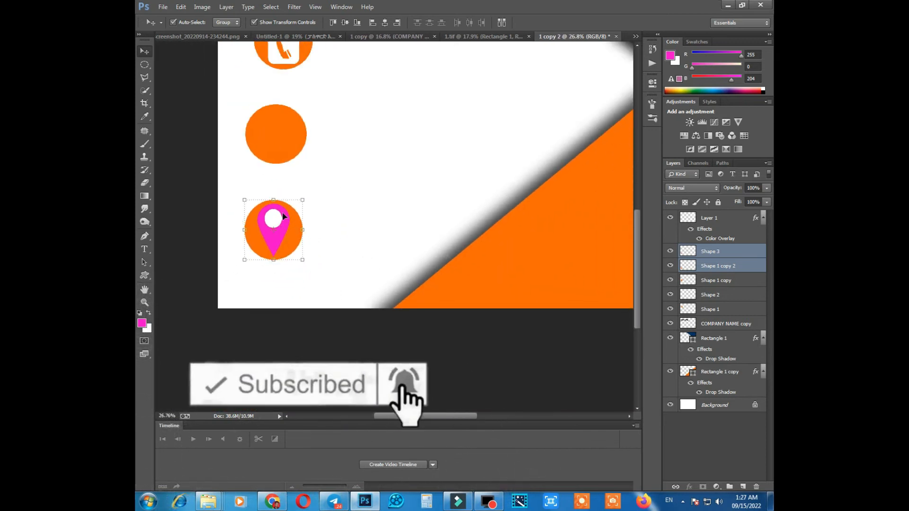
Draw an envelope custom shape of about 264 by 203 px on the middle orange circle.
{"action": "scroll", "coordinate": [283, 214], "scroll_direction": "up", "scroll_amount": 3}
{"action": "left_click_drag", "start_coordinate": [283, 209], "coordinate": [288, 211]}
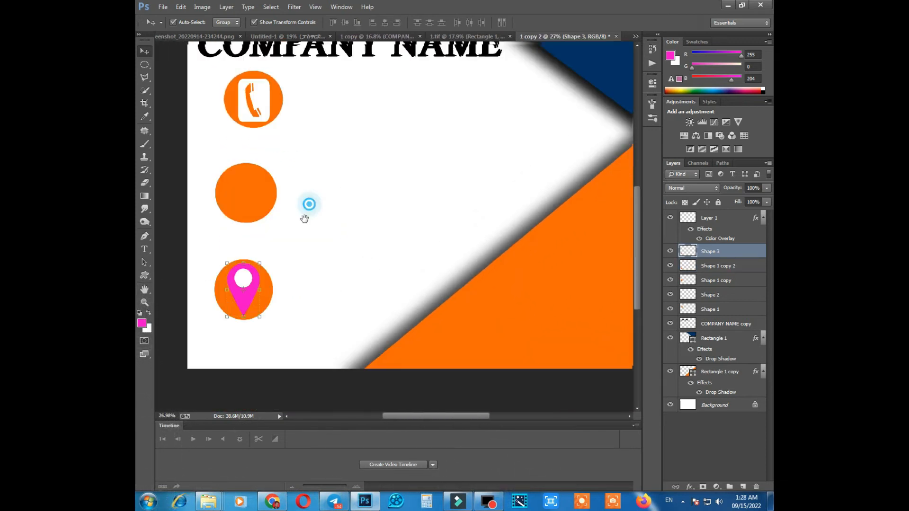
{"action": "left_click_drag", "start_coordinate": [304, 218], "coordinate": [295, 247]}
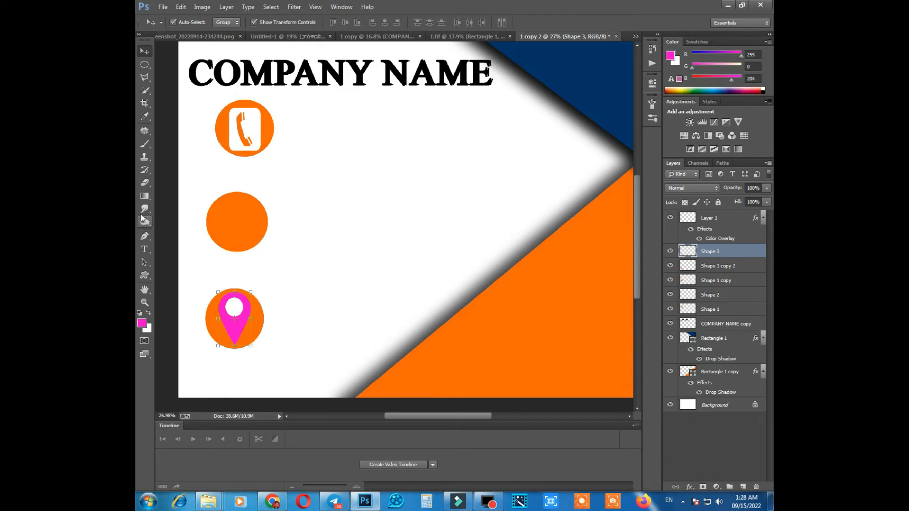
{"action": "left_click", "coordinate": [145, 275]}
{"action": "left_click", "coordinate": [521, 24]}
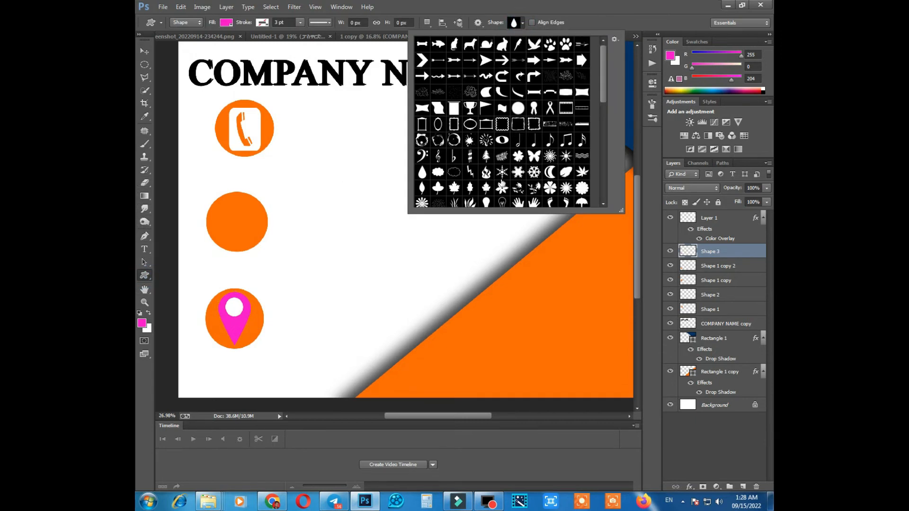
{"action": "scroll", "coordinate": [474, 190], "scroll_direction": "down", "scroll_amount": 3}
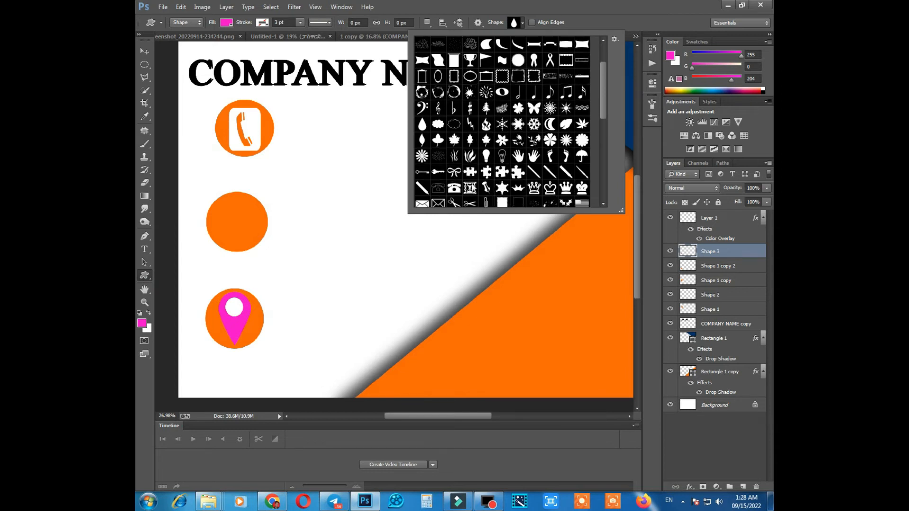
{"action": "scroll", "coordinate": [460, 182], "scroll_direction": "down", "scroll_amount": 1}
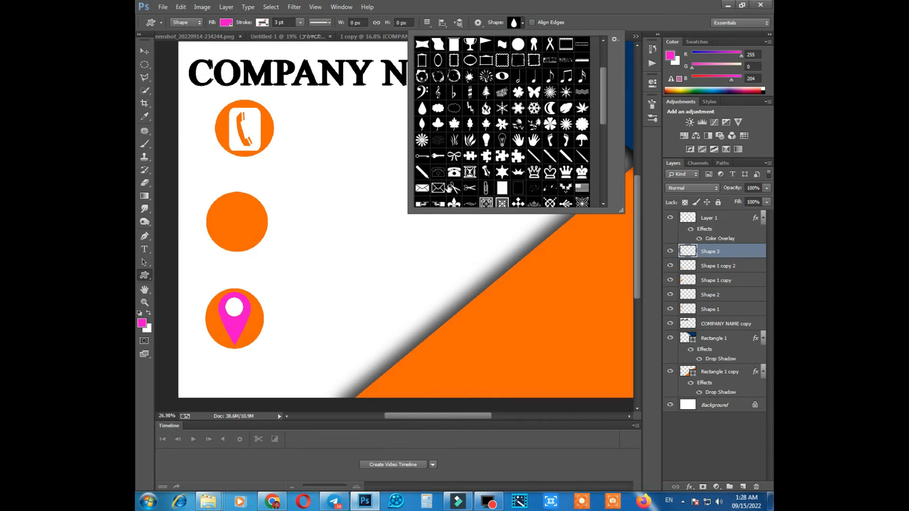
{"action": "left_click", "coordinate": [432, 189]}
{"action": "scroll", "coordinate": [236, 199], "scroll_direction": "up", "scroll_amount": 1}
{"action": "left_click_drag", "start_coordinate": [222, 210], "coordinate": [259, 239]}
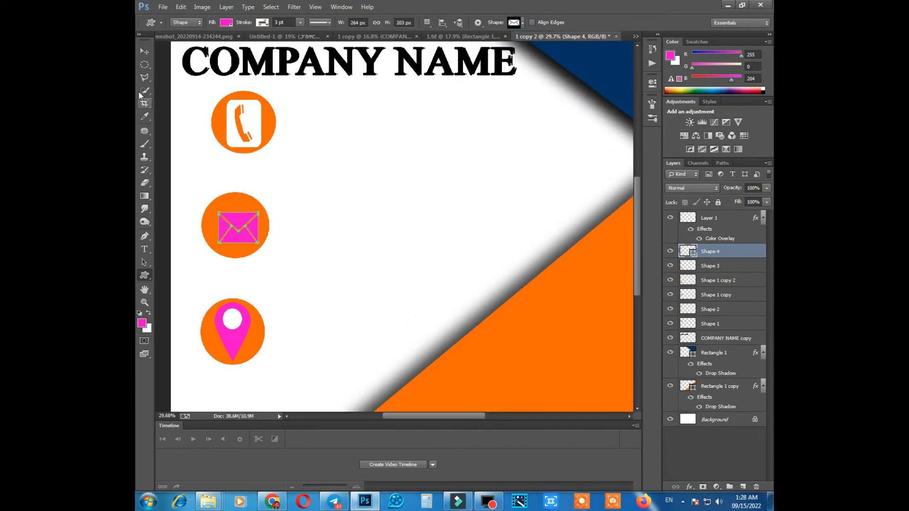
Enlarge the envelope to nearly fill the middle orange circle and nudge it into the centre.
{"action": "left_click", "coordinate": [144, 51]}
{"action": "scroll", "coordinate": [263, 214], "scroll_direction": "up", "scroll_amount": 1}
{"action": "scroll", "coordinate": [263, 215], "scroll_direction": "up", "scroll_amount": 5}
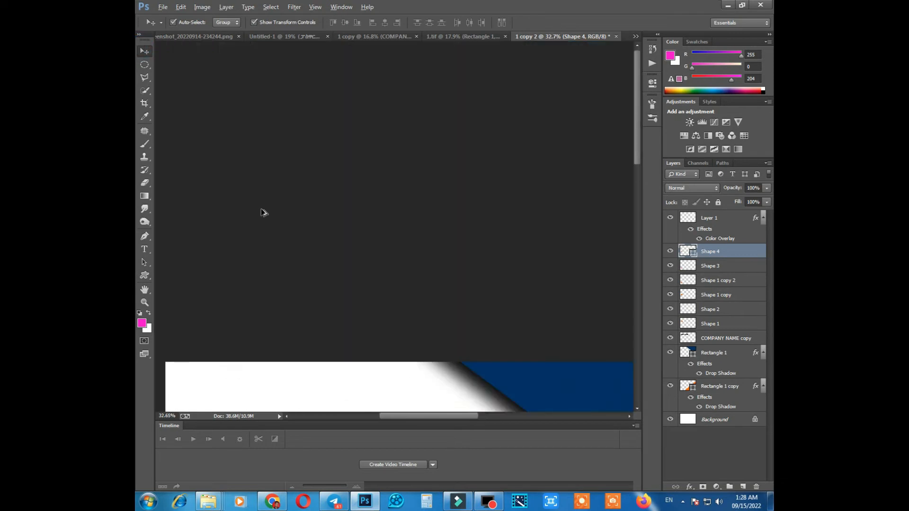
{"action": "scroll", "coordinate": [294, 220], "scroll_direction": "down", "scroll_amount": 5}
{"action": "scroll", "coordinate": [222, 240], "scroll_direction": "up", "scroll_amount": 6}
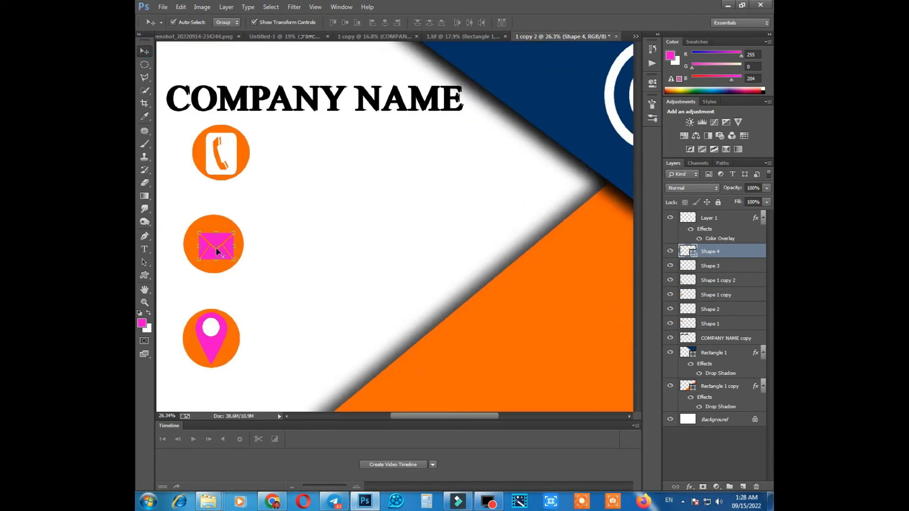
{"action": "scroll", "coordinate": [213, 243], "scroll_direction": "up", "scroll_amount": 4}
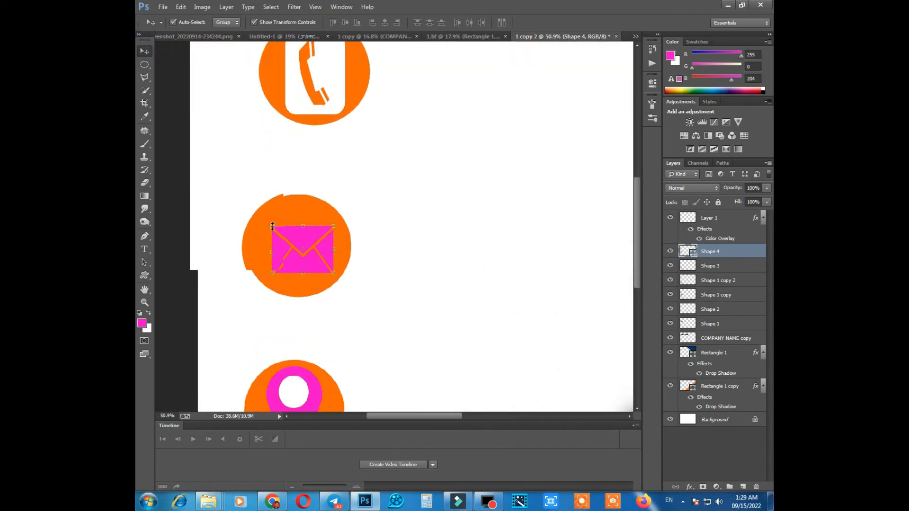
{"action": "left_click_drag", "start_coordinate": [266, 224], "coordinate": [268, 226]}
{"action": "left_click_drag", "start_coordinate": [321, 248], "coordinate": [342, 212]}
{"action": "key", "text": "Return"}
{"action": "key", "text": "Right"}
{"action": "key", "text": "Right"}
{"action": "key", "text": "Down"}
{"action": "key", "text": "Down"}
Recolor the envelope shape white by sampling the white of the phone icon.
{"action": "double_click", "coordinate": [693, 253]}
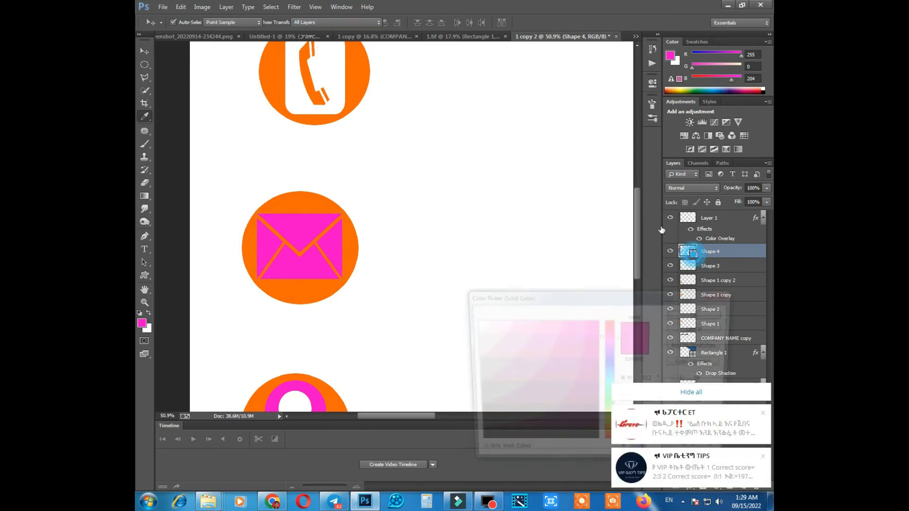
{"action": "left_click", "coordinate": [340, 74]}
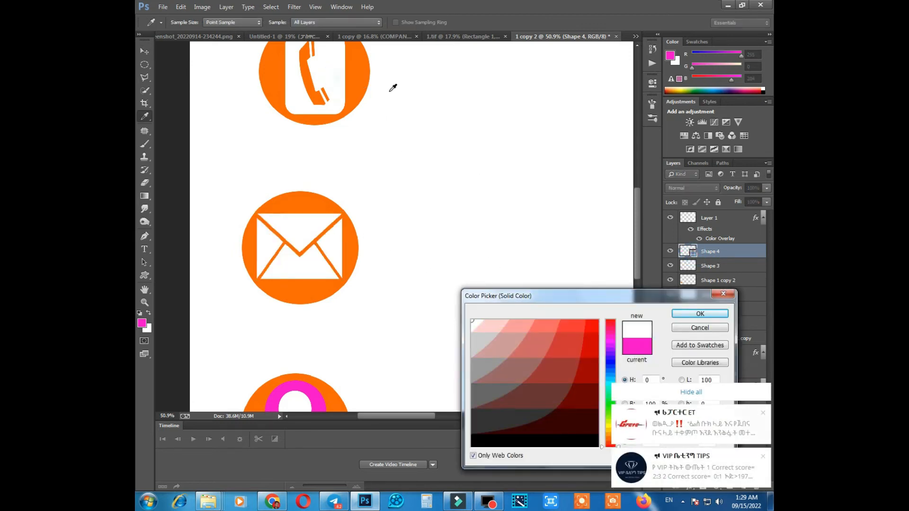
{"action": "key", "text": "Return"}
{"action": "left_click", "coordinate": [447, 202]}
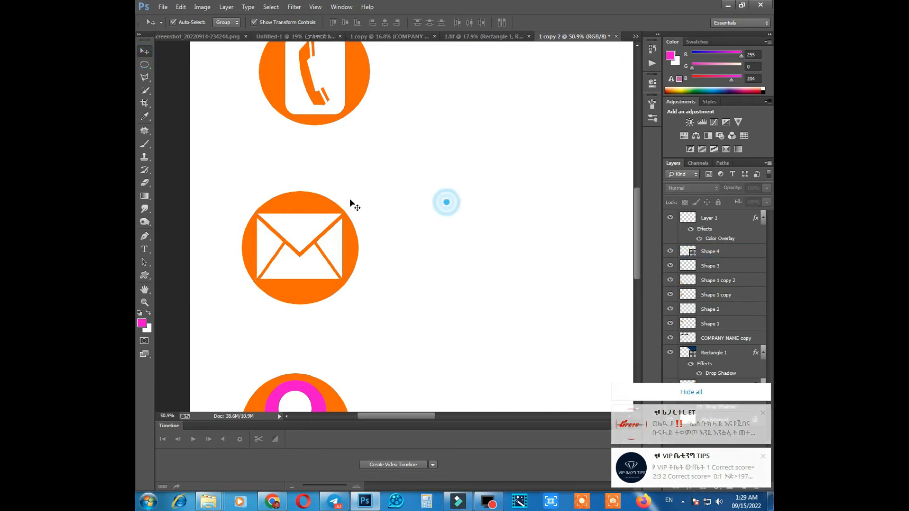
Add a 6 pt magenta text layer with the company's phone number beside the phone icon.
{"action": "scroll", "coordinate": [350, 212], "scroll_direction": "down", "scroll_amount": 7}
{"action": "scroll", "coordinate": [346, 231], "scroll_direction": "up", "scroll_amount": 2}
{"action": "scroll", "coordinate": [351, 239], "scroll_direction": "down", "scroll_amount": 3}
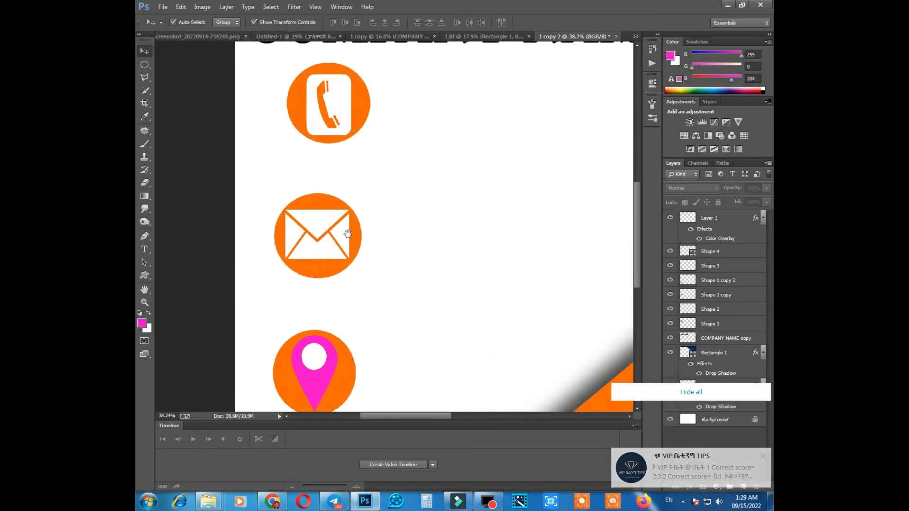
{"action": "scroll", "coordinate": [351, 200], "scroll_direction": "down", "scroll_amount": 7}
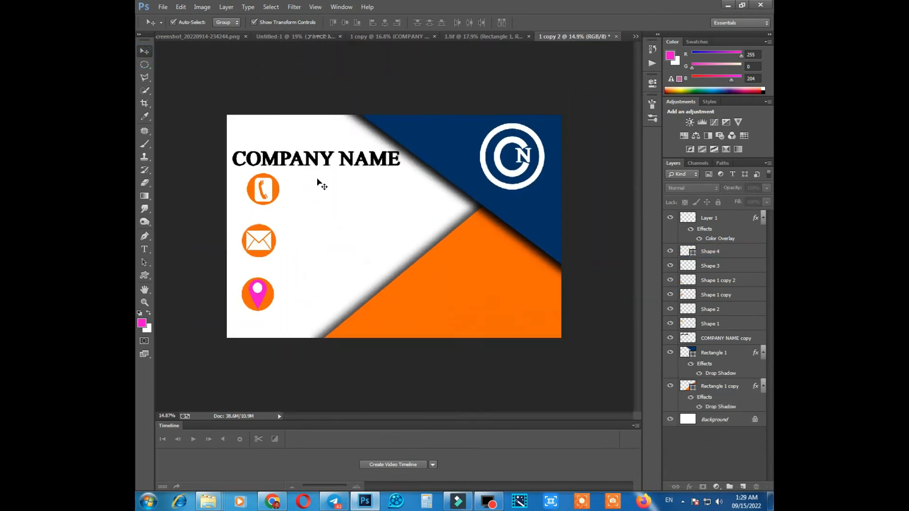
{"action": "scroll", "coordinate": [335, 150], "scroll_direction": "up", "scroll_amount": 1}
{"action": "scroll", "coordinate": [336, 152], "scroll_direction": "down", "scroll_amount": 1}
{"action": "left_click", "coordinate": [145, 250]}
{"action": "scroll", "coordinate": [335, 196], "scroll_direction": "up", "scroll_amount": 1}
{"action": "left_click", "coordinate": [270, 185]}
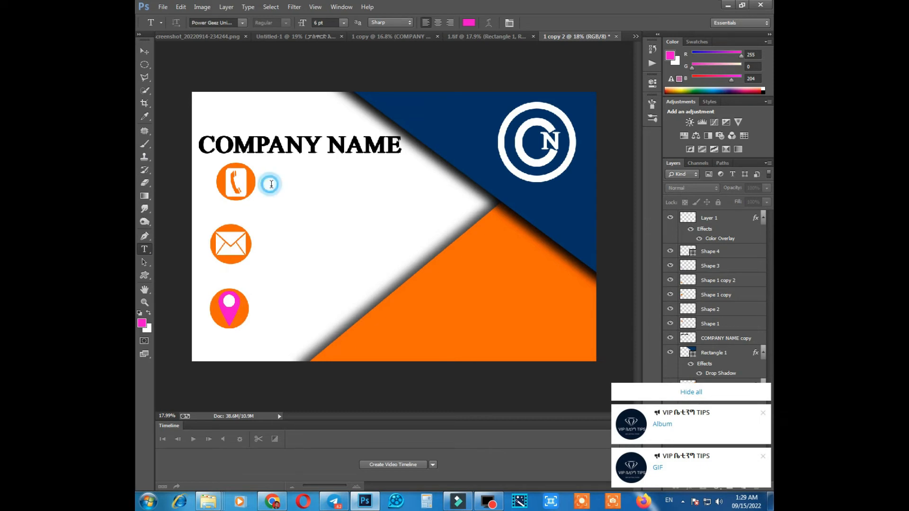
{"action": "left_click", "coordinate": [654, 392]}
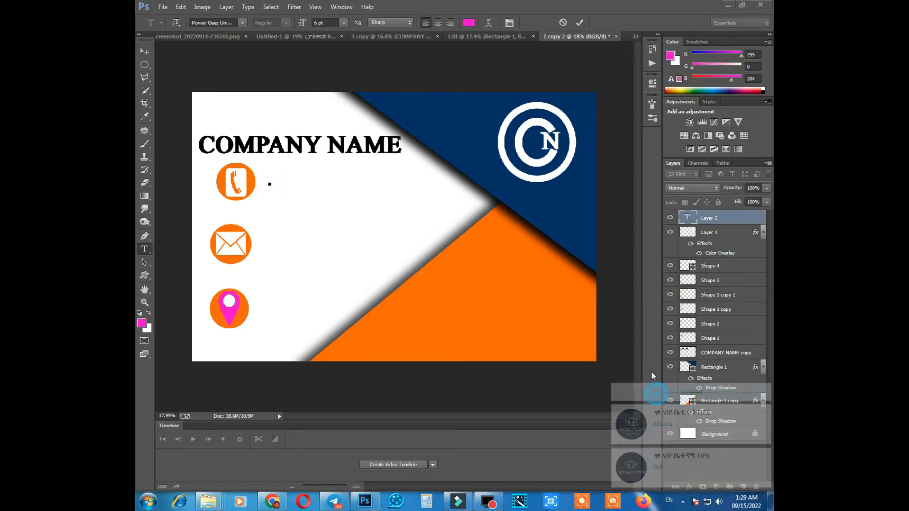
{"action": "scroll", "coordinate": [270, 188], "scroll_direction": "up", "scroll_amount": 1}
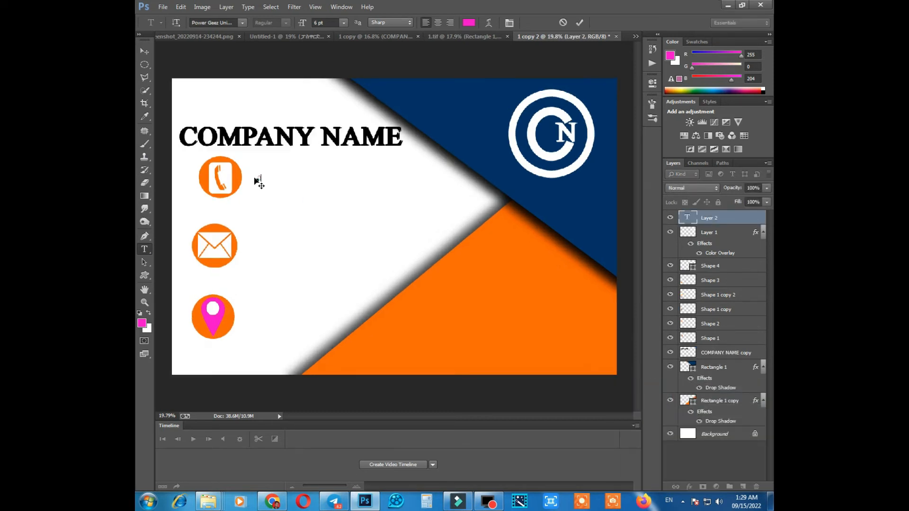
{"action": "type", "text": "09"}
{"action": "left_click", "coordinate": [145, 233]}
Add a 6 pt magenta text layer with the company's e-mail address beside the envelope icon.
{"action": "left_click", "coordinate": [146, 254]}
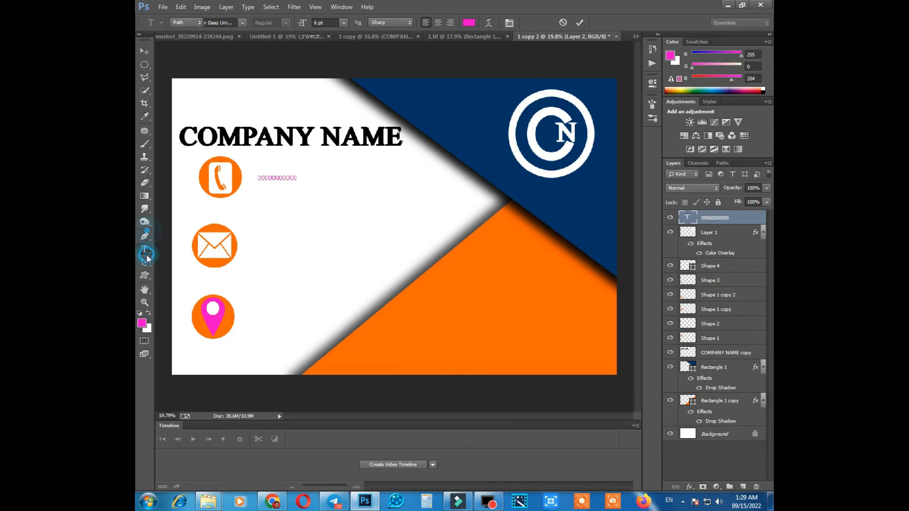
{"action": "scroll", "coordinate": [234, 251], "scroll_direction": "up", "scroll_amount": 1}
{"action": "left_click", "coordinate": [269, 245]}
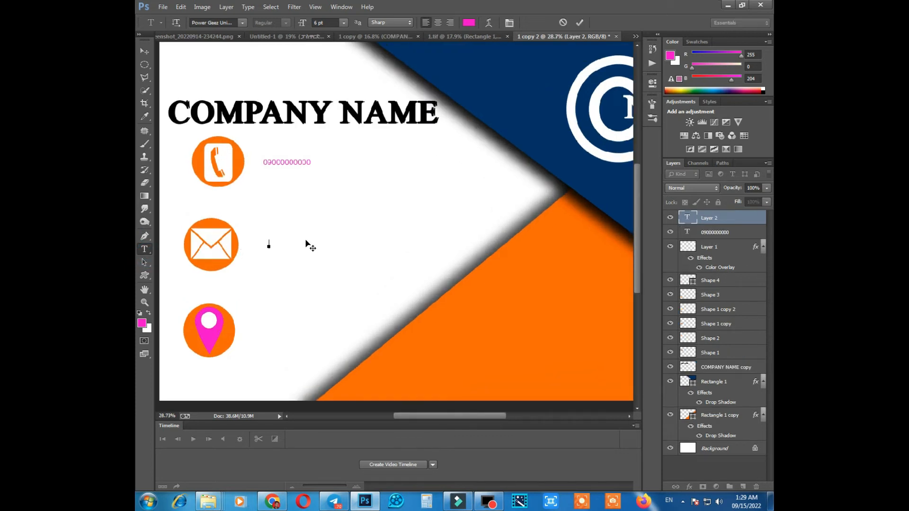
{"action": "scroll", "coordinate": [272, 265], "scroll_direction": "up", "scroll_amount": 2}
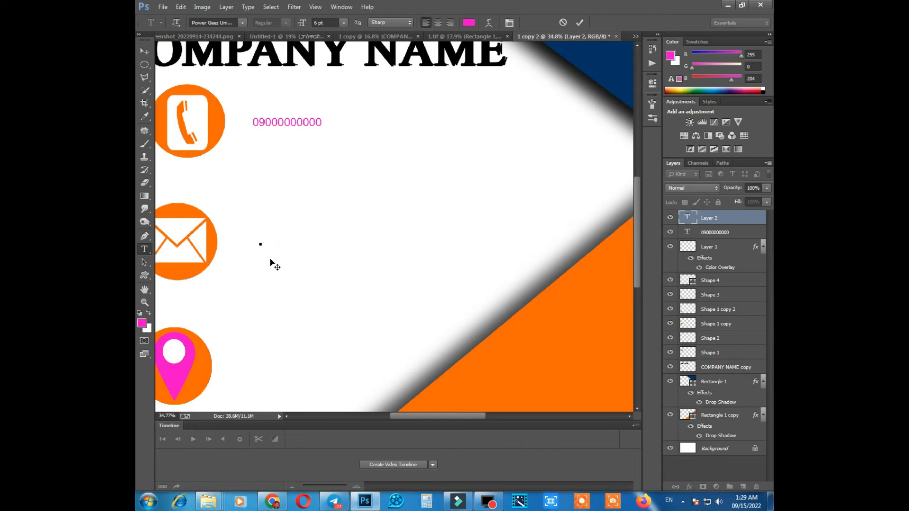
{"action": "left_click", "coordinate": [683, 501]}
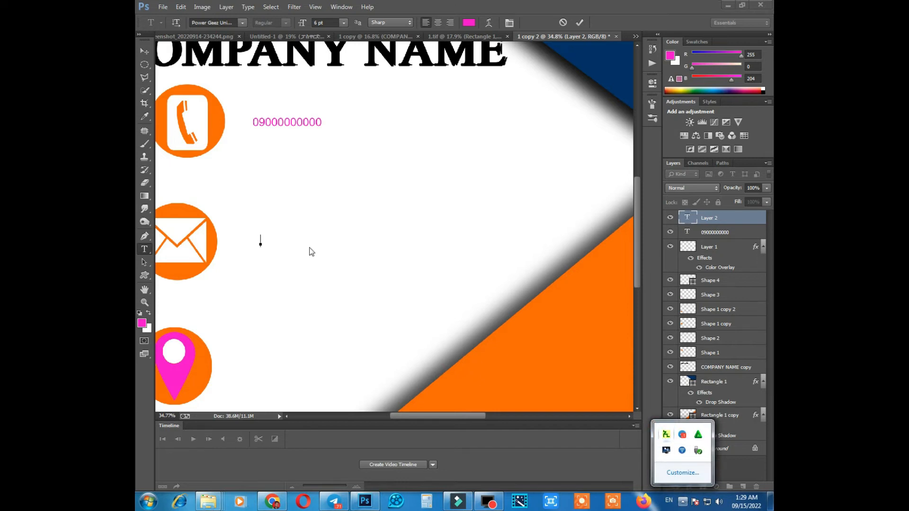
{"action": "left_click", "coordinate": [269, 241]}
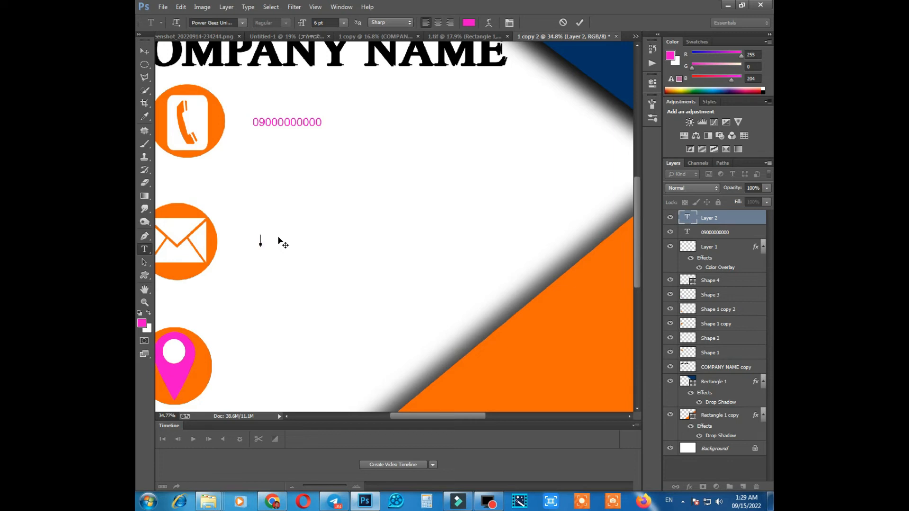
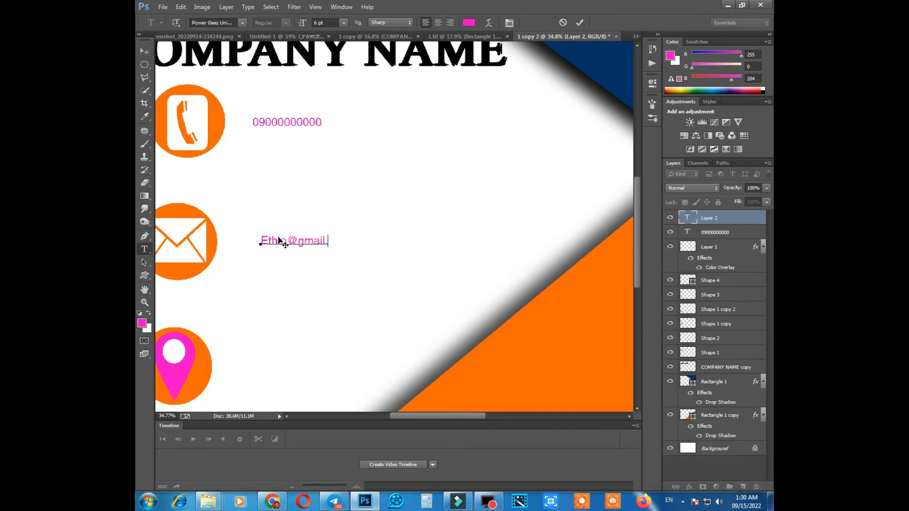
Scale the e-mail text to about 268% and place it directly beside the envelope circle.
{"action": "left_click", "coordinate": [144, 52]}
{"action": "left_click_drag", "start_coordinate": [349, 236], "coordinate": [426, 221]}
{"action": "left_click_drag", "start_coordinate": [257, 242], "coordinate": [297, 250]}
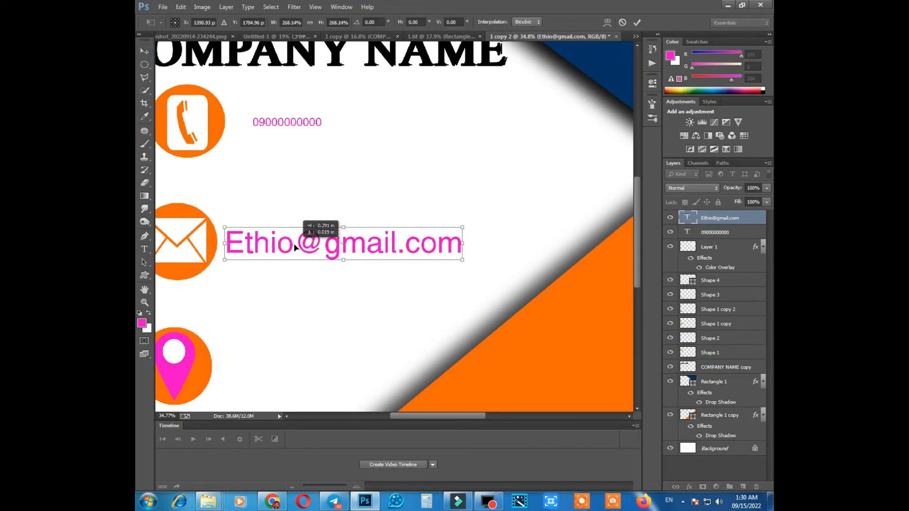
{"action": "key", "text": "Return"}
Enlarge the phone number text to slightly taller than the e-mail text and place it directly beside the phone circle.
{"action": "left_click", "coordinate": [295, 122]}
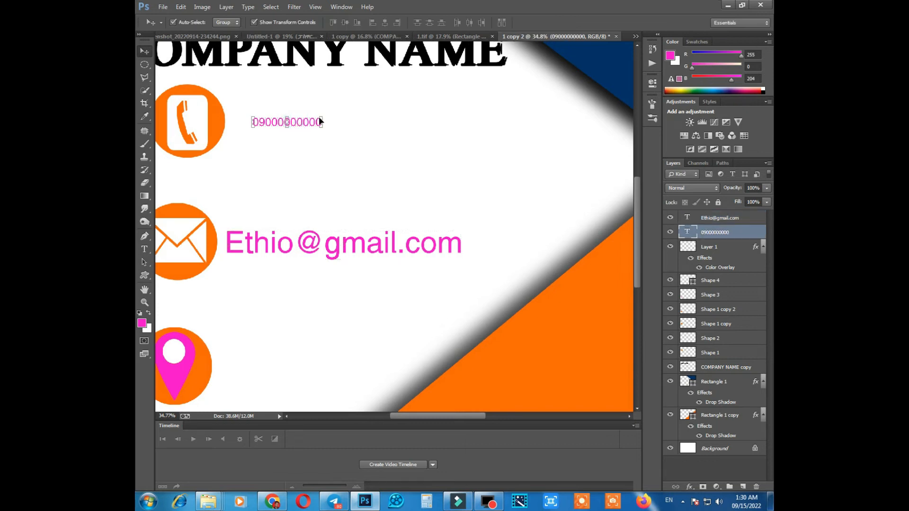
{"action": "left_click_drag", "start_coordinate": [320, 117], "coordinate": [418, 97]}
{"action": "left_click_drag", "start_coordinate": [285, 115], "coordinate": [358, 117]}
{"action": "key", "text": "Return"}
{"action": "scroll", "coordinate": [324, 164], "scroll_direction": "down", "scroll_amount": 5}
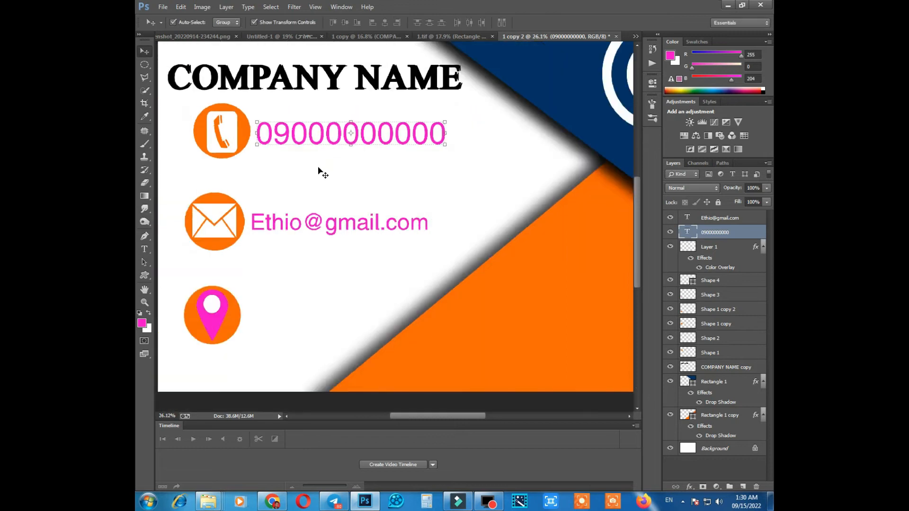
Add a 6 pt magenta text layer with the company's address beside the location icon.
{"action": "left_click", "coordinate": [284, 217]}
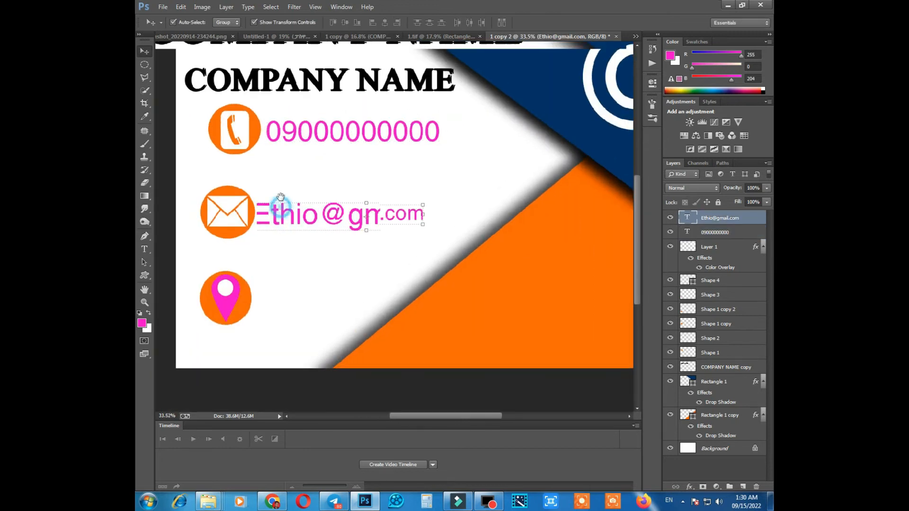
{"action": "scroll", "coordinate": [282, 213], "scroll_direction": "up", "scroll_amount": 3}
{"action": "key", "text": "t"}
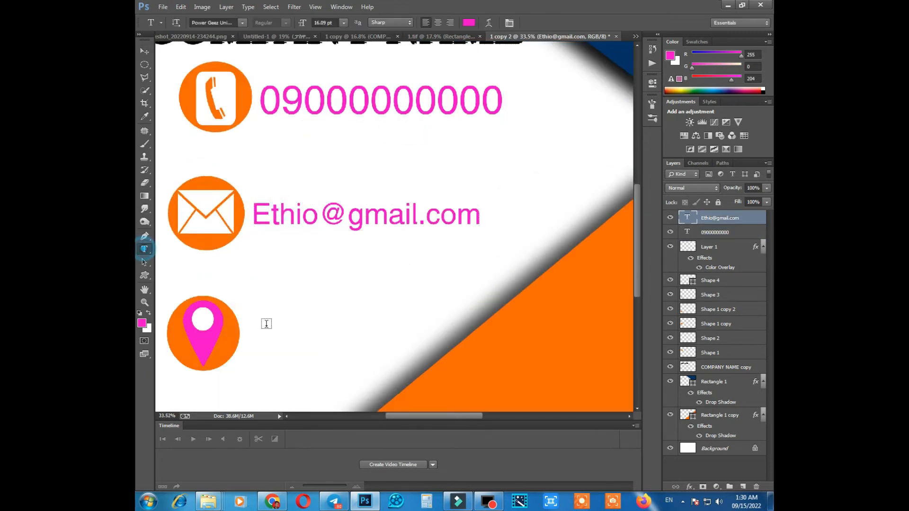
{"action": "left_click", "coordinate": [265, 331]}
{"action": "type", "text": "E"}
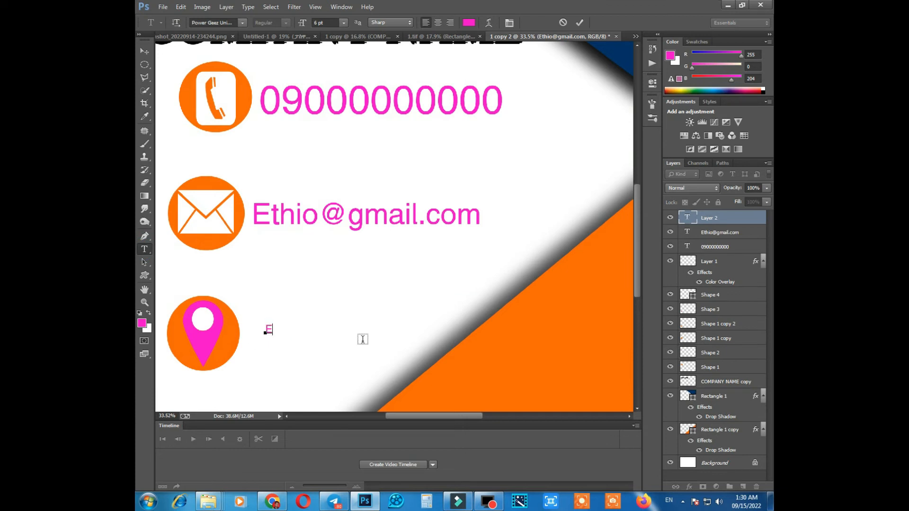
{"action": "type", "text": "thio"}
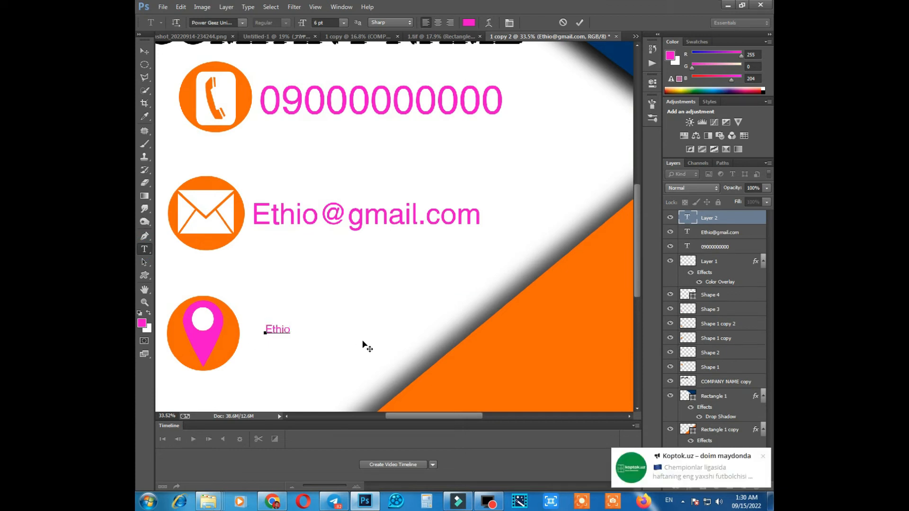
{"action": "type", "text": " addis"}
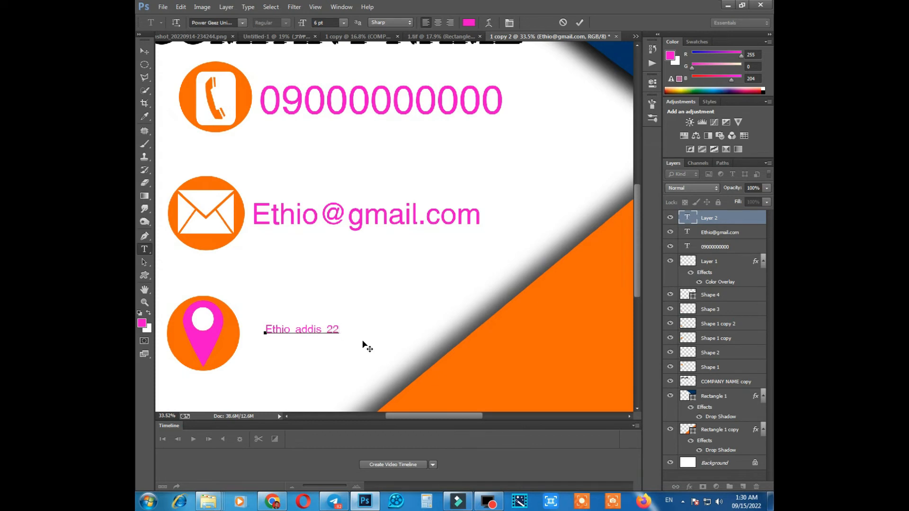
{"action": "type", "text": "22 tawqe"}
{"action": "key", "text": "BackSpace"}
{"action": "key", "text": "BackSpace"}
{"action": "key", "text": "BackSpace"}
{"action": "type", "text": "er"}
Enlarge the address text to about 11.2 pt and place it directly beside the location circle.
{"action": "key", "text": "ctrl+t"}
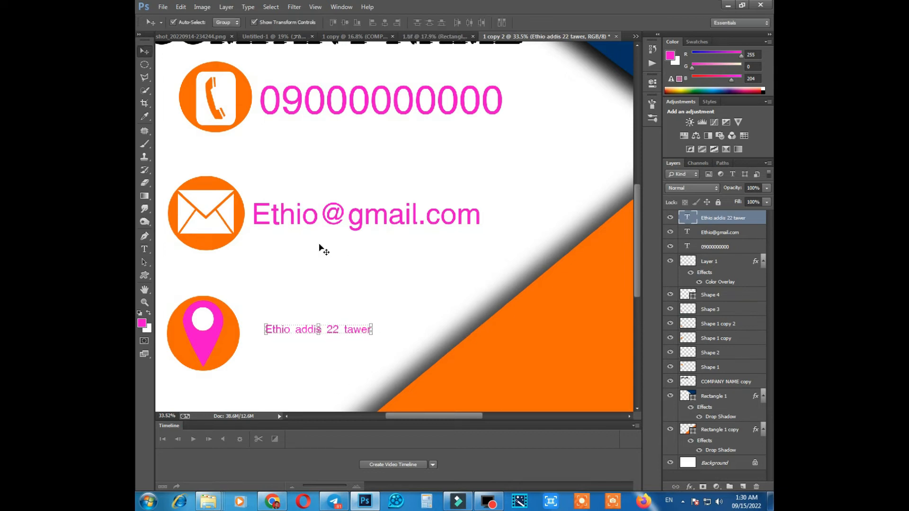
{"action": "left_click_drag", "start_coordinate": [375, 320], "coordinate": [413, 321]}
{"action": "left_click_drag", "start_coordinate": [333, 332], "coordinate": [359, 334]}
{"action": "left_click_drag", "start_coordinate": [438, 319], "coordinate": [444, 318]}
{"action": "left_click_drag", "start_coordinate": [386, 334], "coordinate": [389, 336]}
{"action": "key", "text": "Return"}
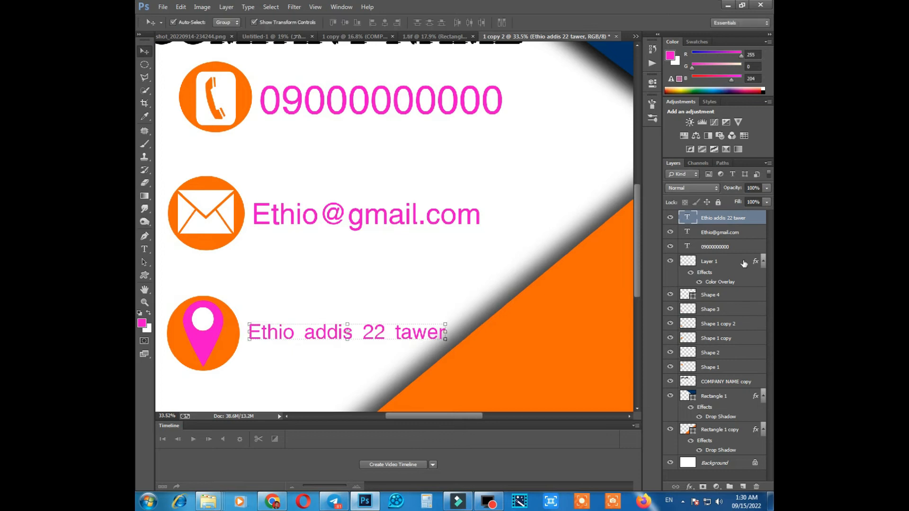
Change the address text's color to black.
{"action": "double_click", "coordinate": [688, 218]}
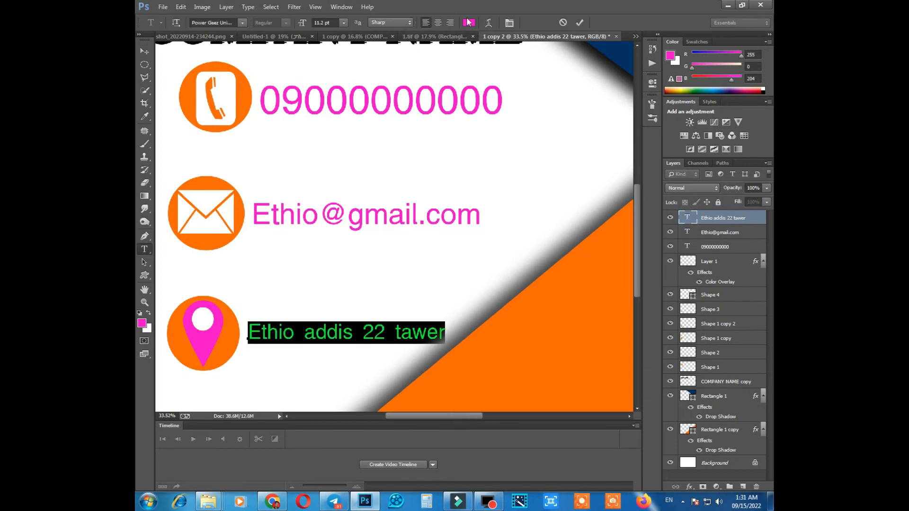
{"action": "left_click", "coordinate": [469, 22]}
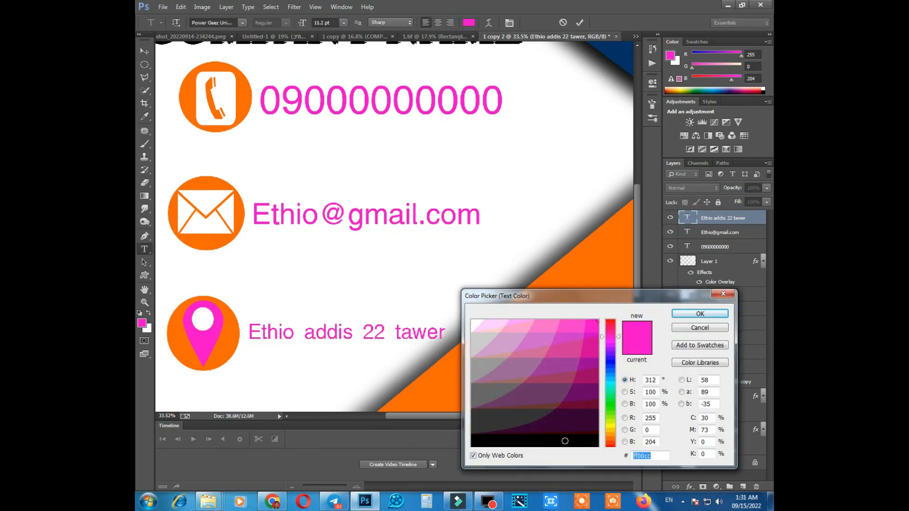
{"action": "left_click", "coordinate": [565, 443]}
{"action": "key", "text": "Return"}
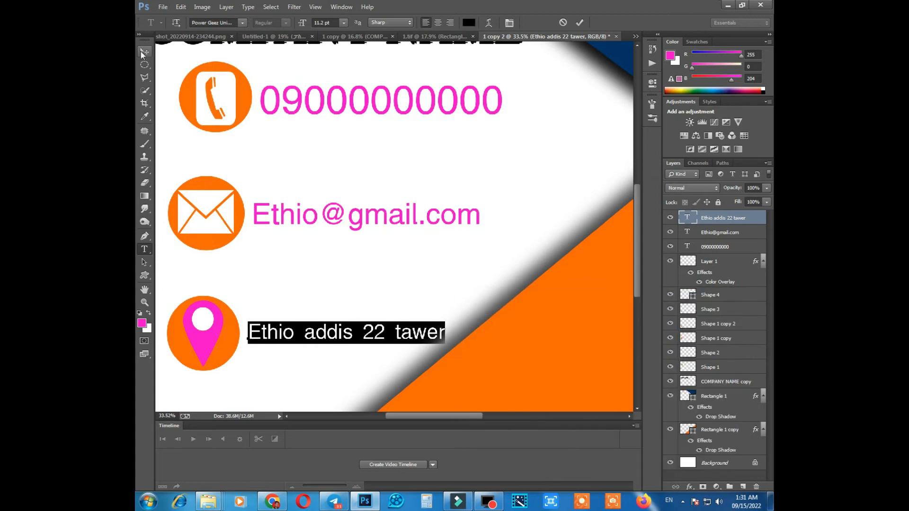
{"action": "left_click", "coordinate": [143, 53]}
Examine the size and alignment of the contact texts and icons, both close up and across the whole card.
{"action": "left_click", "coordinate": [270, 211]}
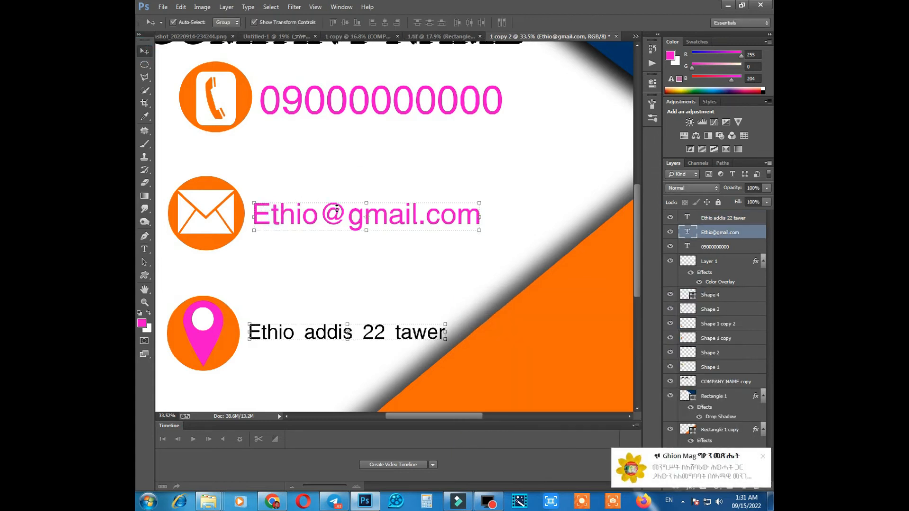
{"action": "scroll", "coordinate": [337, 208], "scroll_direction": "down", "scroll_amount": 8}
{"action": "scroll", "coordinate": [315, 250], "scroll_direction": "up", "scroll_amount": 2}
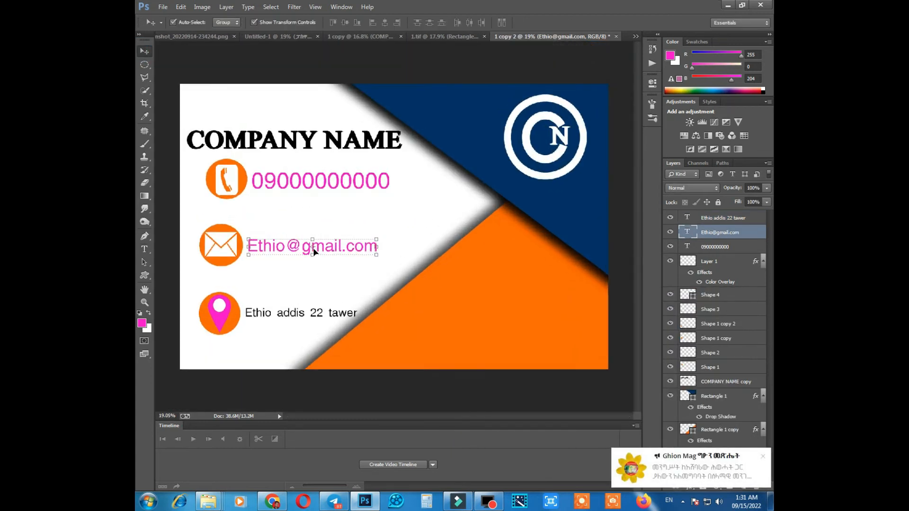
{"action": "scroll", "coordinate": [312, 254], "scroll_direction": "up", "scroll_amount": 1}
{"action": "scroll", "coordinate": [249, 346], "scroll_direction": "up", "scroll_amount": 1}
{"action": "scroll", "coordinate": [267, 303], "scroll_direction": "up", "scroll_amount": 1}
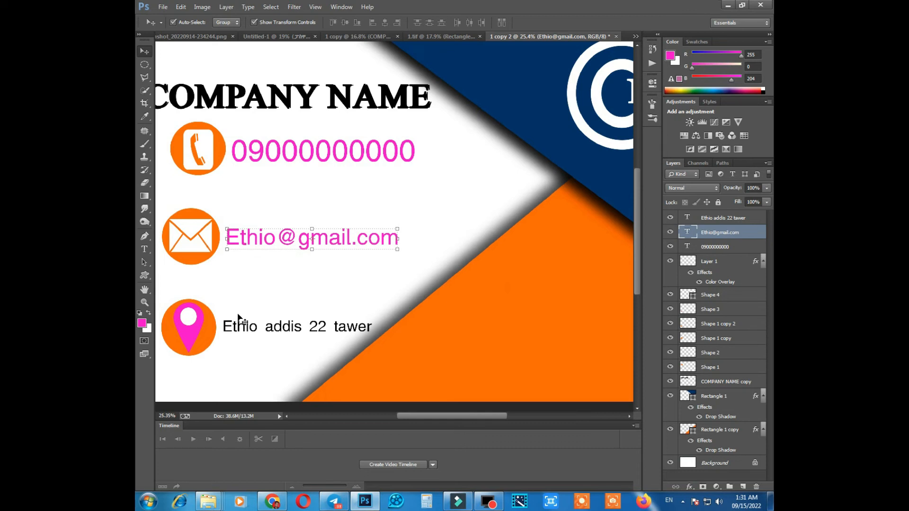
{"action": "scroll", "coordinate": [216, 208], "scroll_direction": "down", "scroll_amount": 1}
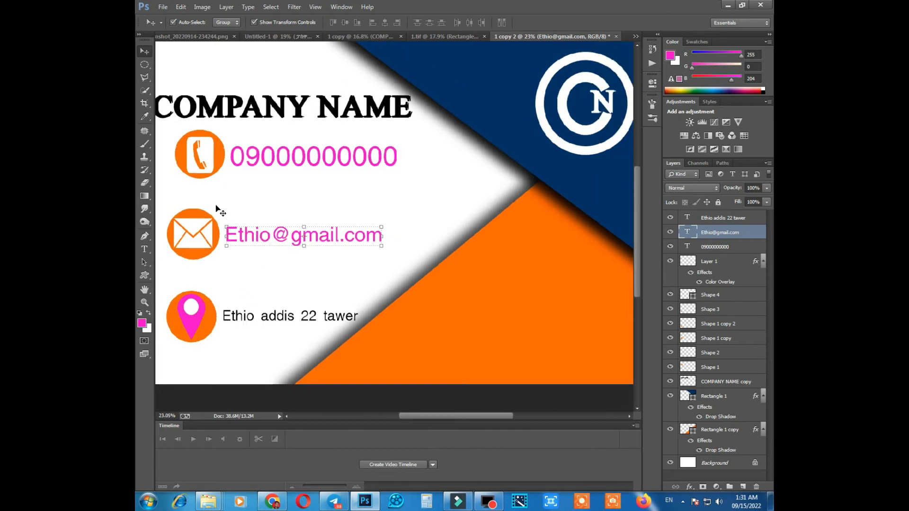
{"action": "scroll", "coordinate": [222, 239], "scroll_direction": "up", "scroll_amount": 1}
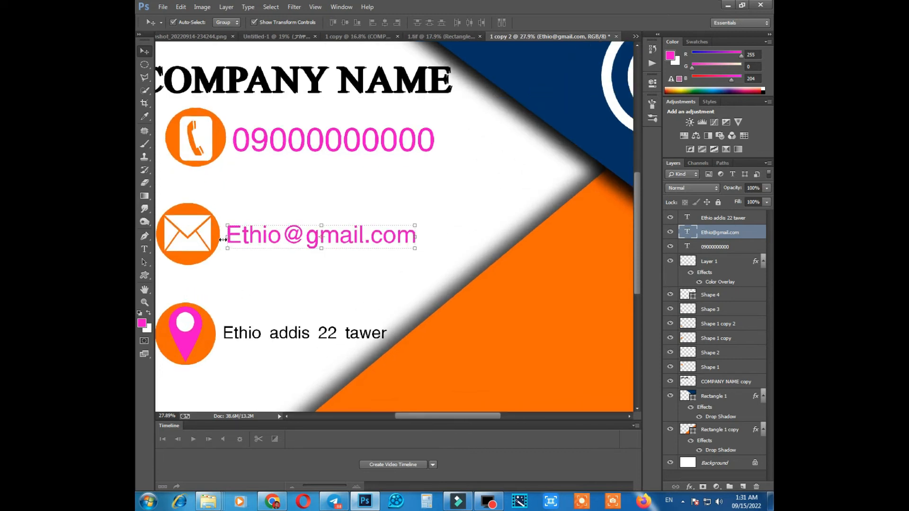
{"action": "scroll", "coordinate": [236, 268], "scroll_direction": "up", "scroll_amount": 3}
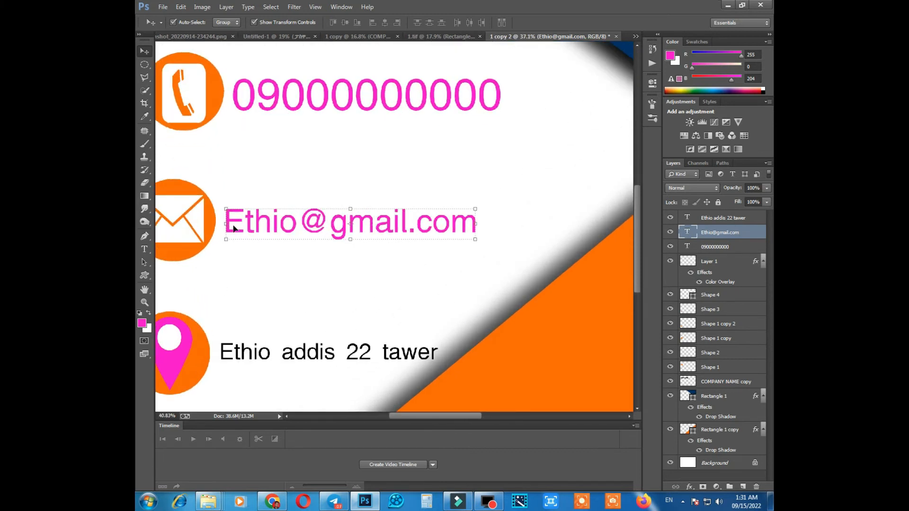
{"action": "scroll", "coordinate": [235, 208], "scroll_direction": "down", "scroll_amount": 5}
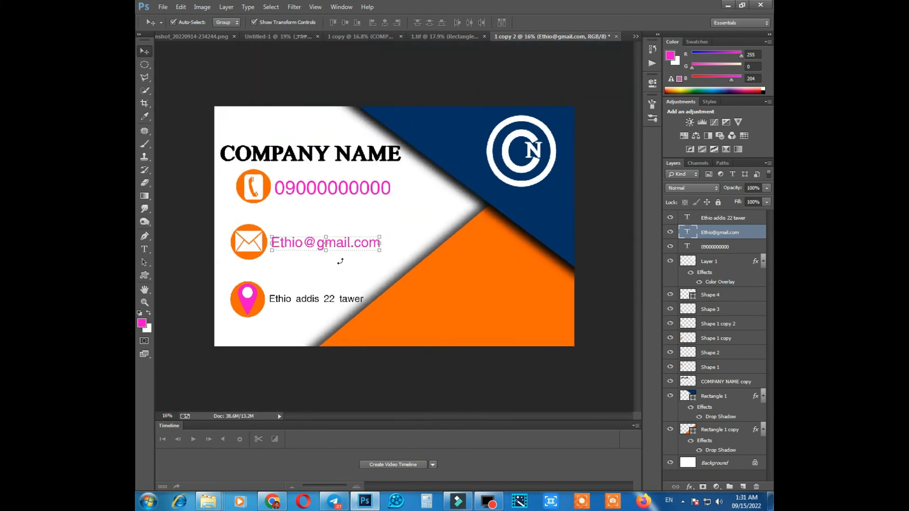
{"action": "scroll", "coordinate": [340, 251], "scroll_direction": "up", "scroll_amount": 1}
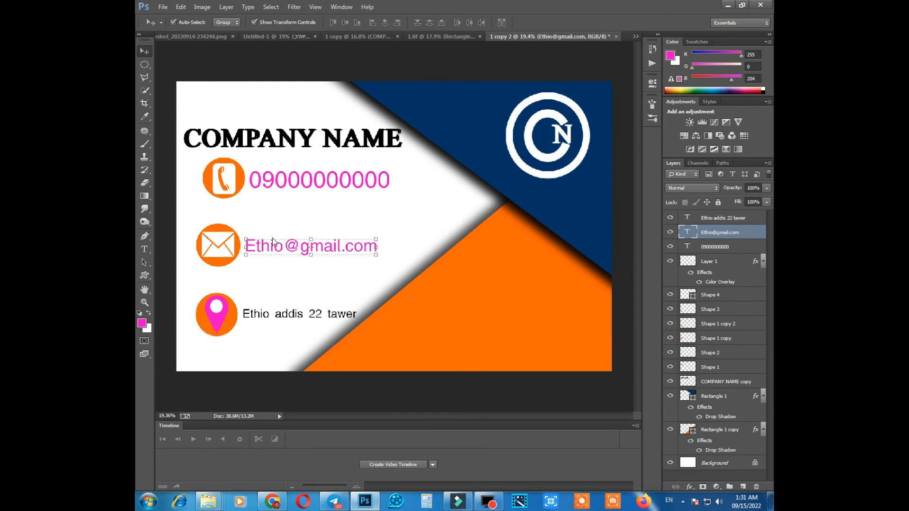
Shift the phone number text slightly away from the phone circle and dismiss the desktop notification.
{"action": "left_click", "coordinate": [276, 180]}
{"action": "left_click_drag", "start_coordinate": [276, 179], "coordinate": [278, 180]}
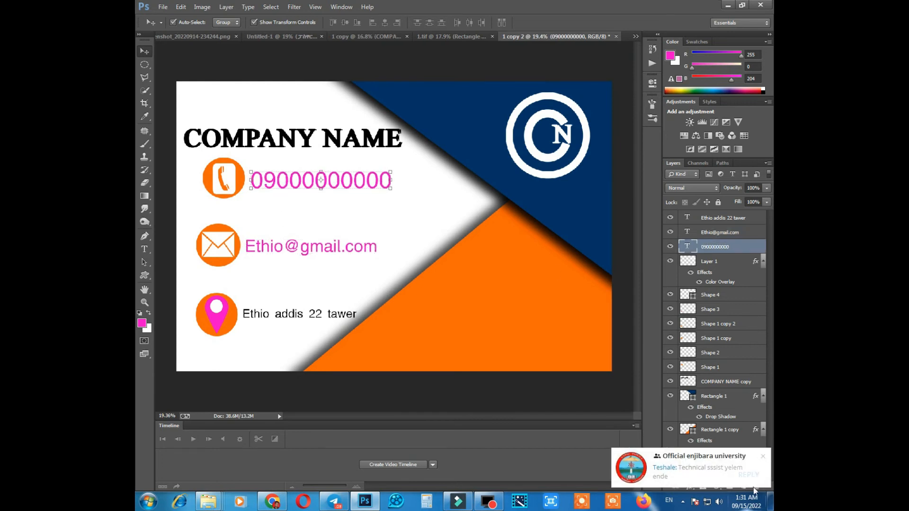
{"action": "left_click", "coordinate": [764, 458]}
{"action": "scroll", "coordinate": [289, 230], "scroll_direction": "down", "scroll_amount": 3}
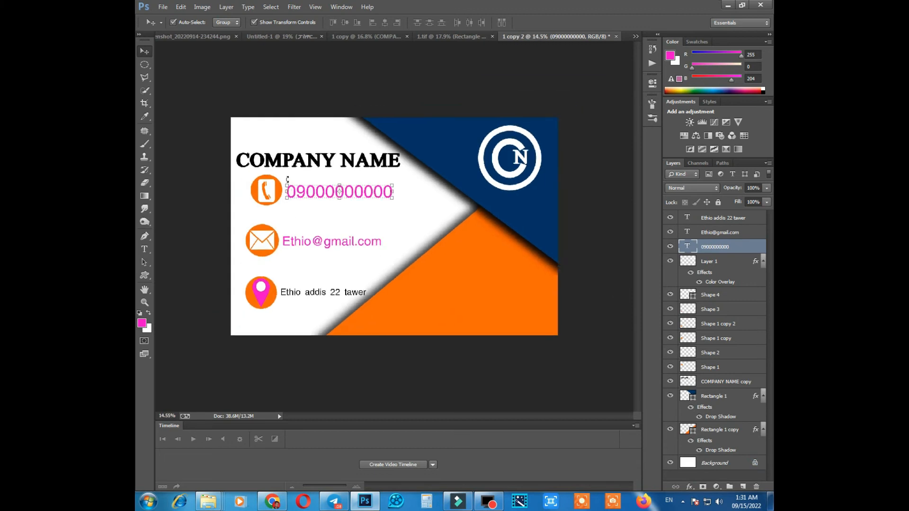
{"action": "left_click", "coordinate": [301, 163]}
{"action": "scroll", "coordinate": [303, 158], "scroll_direction": "up", "scroll_amount": 3}
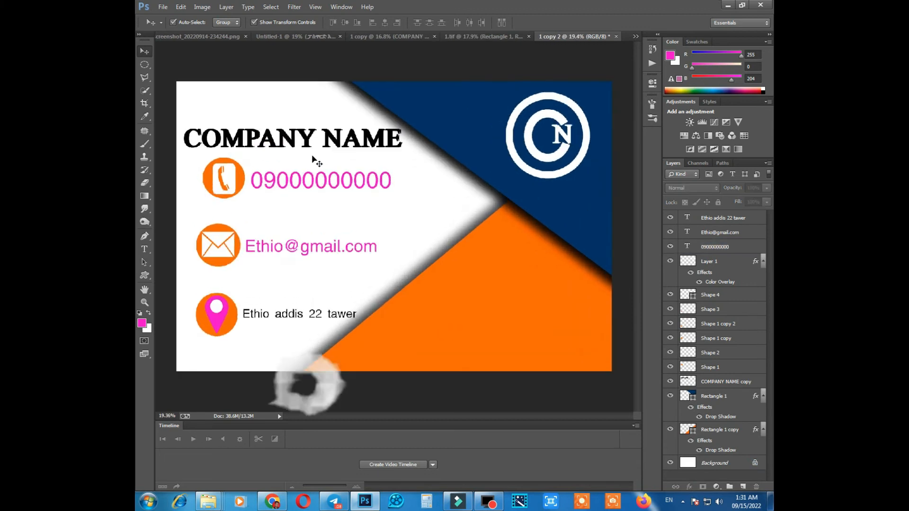
{"action": "right_click", "coordinate": [287, 137]}
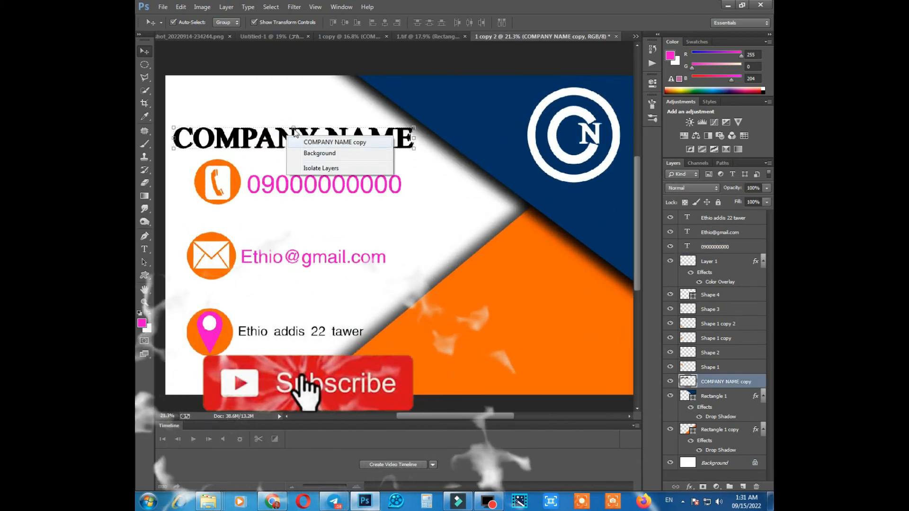
{"action": "left_click", "coordinate": [294, 122]}
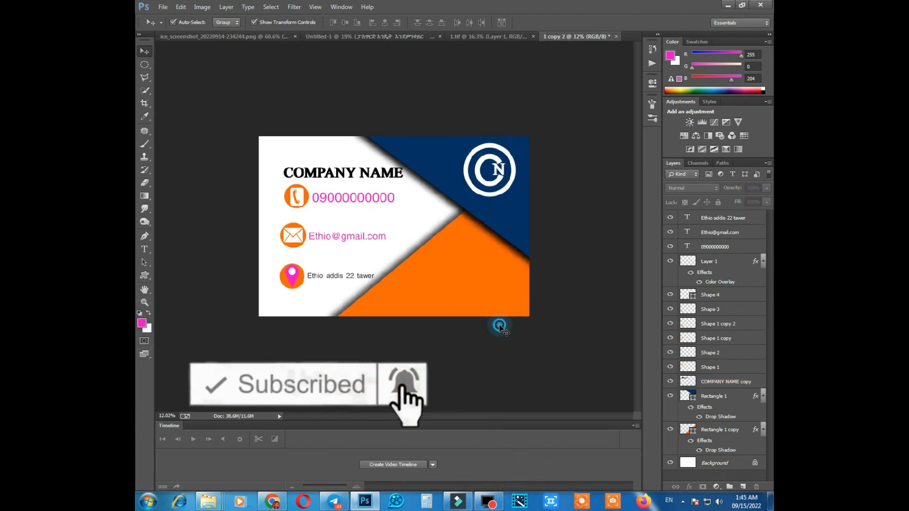
Group the three contact text layers, all Shape layers and the COMPANY NAME copy layer, keeping Pass Through mode and 100% opacity.
{"action": "left_click", "coordinate": [145, 51]}
{"action": "left_click", "coordinate": [295, 163]}
{"action": "left_click", "coordinate": [717, 294]}
{"action": "left_click", "coordinate": [718, 218]}
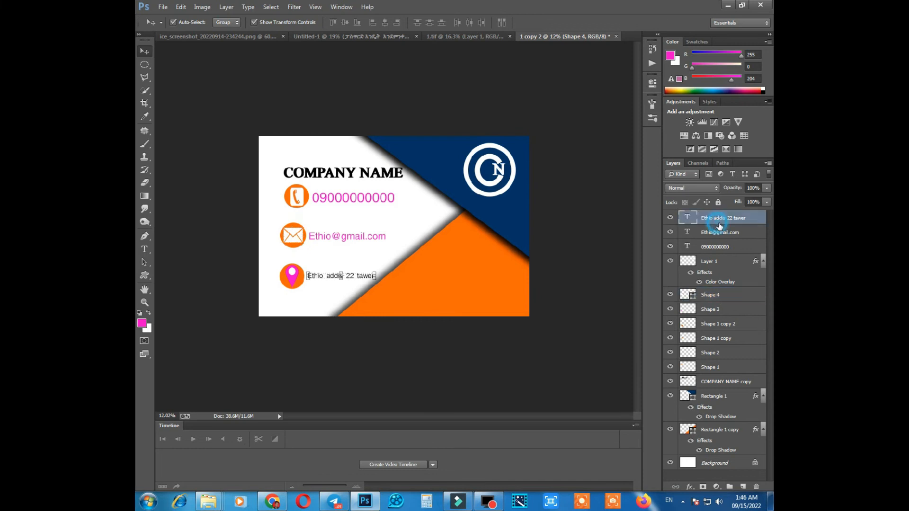
{"action": "left_click", "coordinate": [722, 233], "text": "shift"}
{"action": "left_click", "coordinate": [720, 247], "text": "shift"}
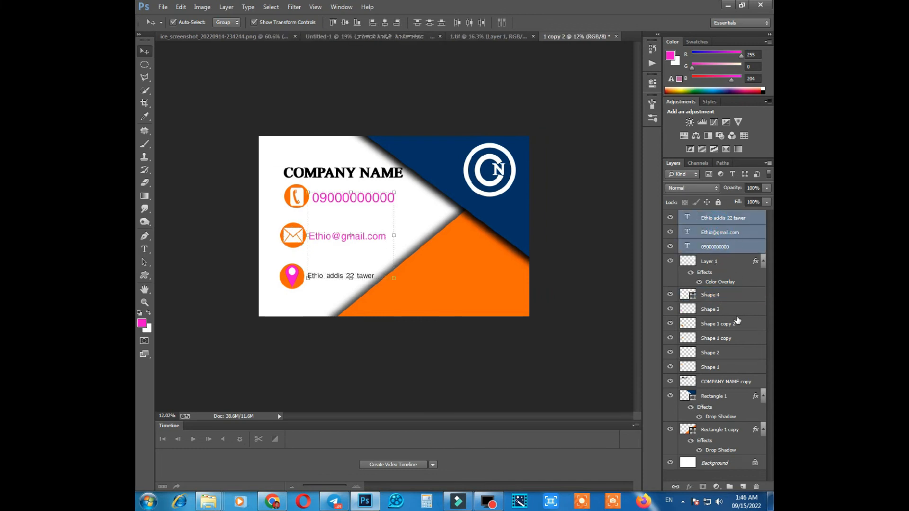
{"action": "left_click", "coordinate": [719, 295], "text": "ctrl"}
{"action": "left_click", "coordinate": [722, 310], "text": "ctrl"}
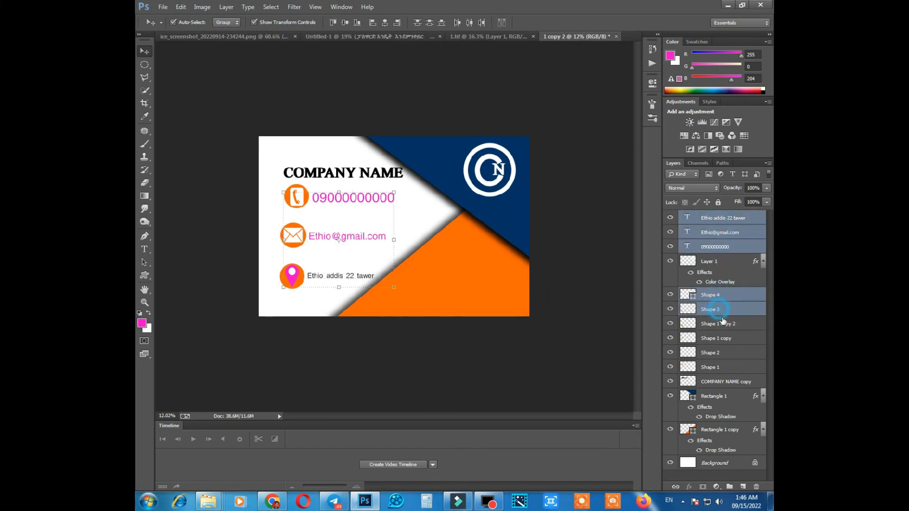
{"action": "left_click", "coordinate": [724, 324], "text": "ctrl"}
{"action": "left_click", "coordinate": [724, 339], "text": "ctrl"}
{"action": "left_click", "coordinate": [721, 353], "text": "ctrl"}
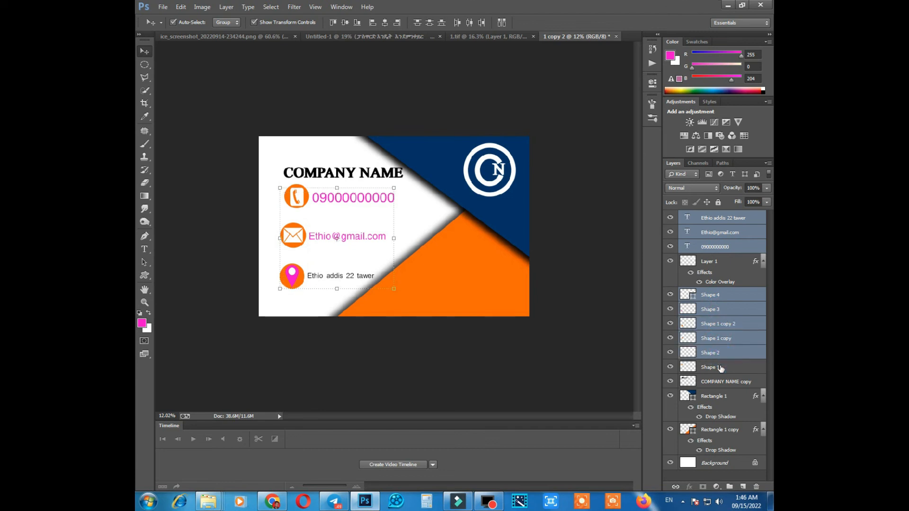
{"action": "left_click", "coordinate": [720, 368], "text": "ctrl"}
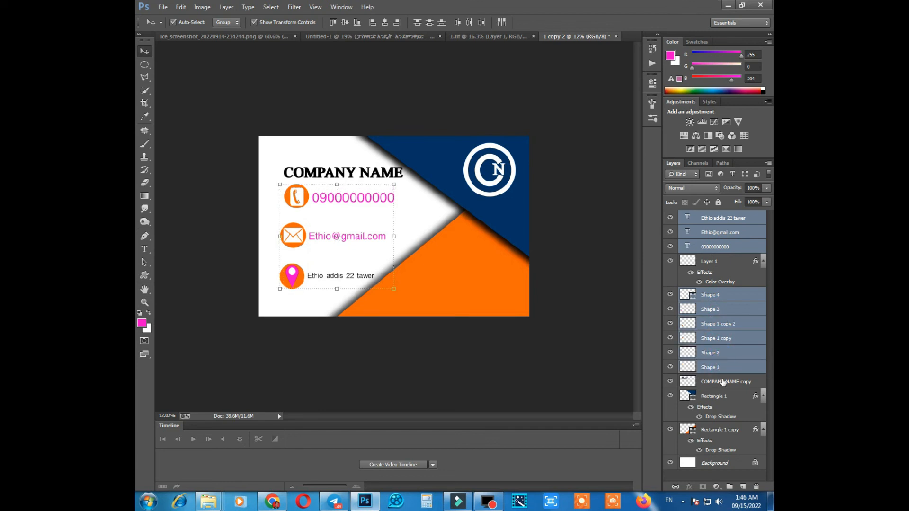
{"action": "left_click", "coordinate": [723, 383], "text": "ctrl"}
{"action": "right_click", "coordinate": [754, 291]}
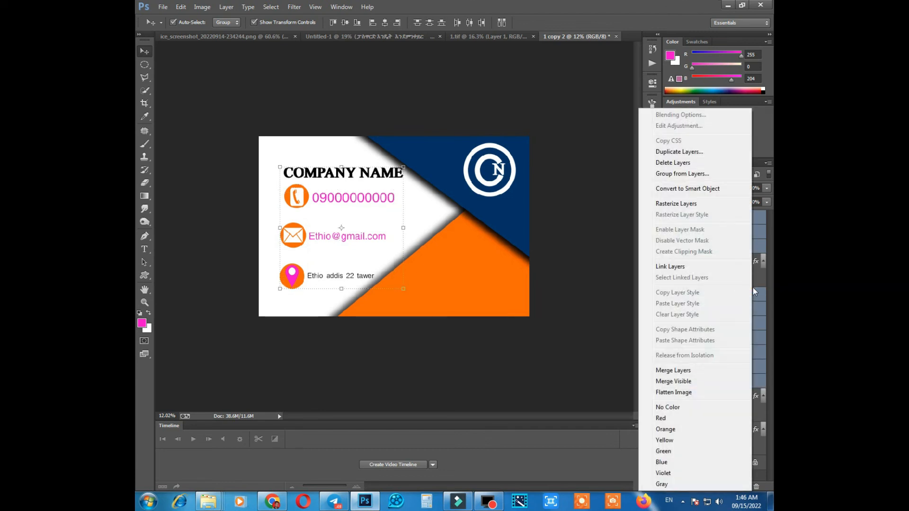
{"action": "left_click", "coordinate": [705, 175]}
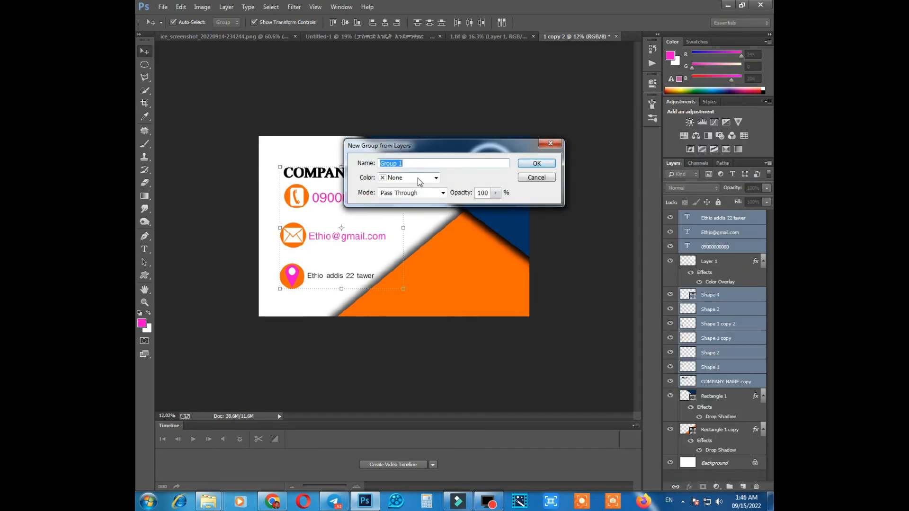
{"action": "left_click", "coordinate": [537, 163]}
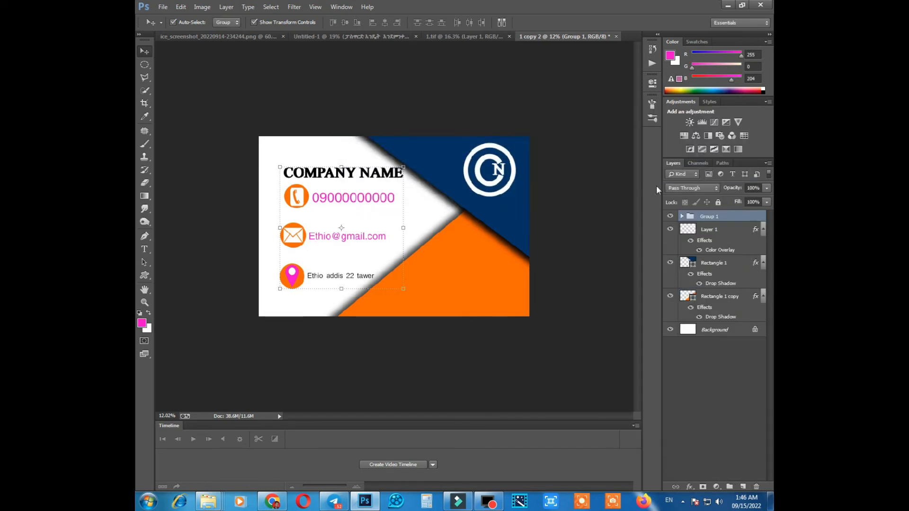
Toggle the contact group's visibility off and on, and move the group slightly to the right.
{"action": "left_click", "coordinate": [671, 216]}
{"action": "left_click", "coordinate": [670, 216]}
{"action": "left_click_drag", "start_coordinate": [379, 192], "coordinate": [384, 193]}
{"action": "key", "text": "Left"}
{"action": "key", "text": "Left"}
{"action": "key", "text": "Left"}
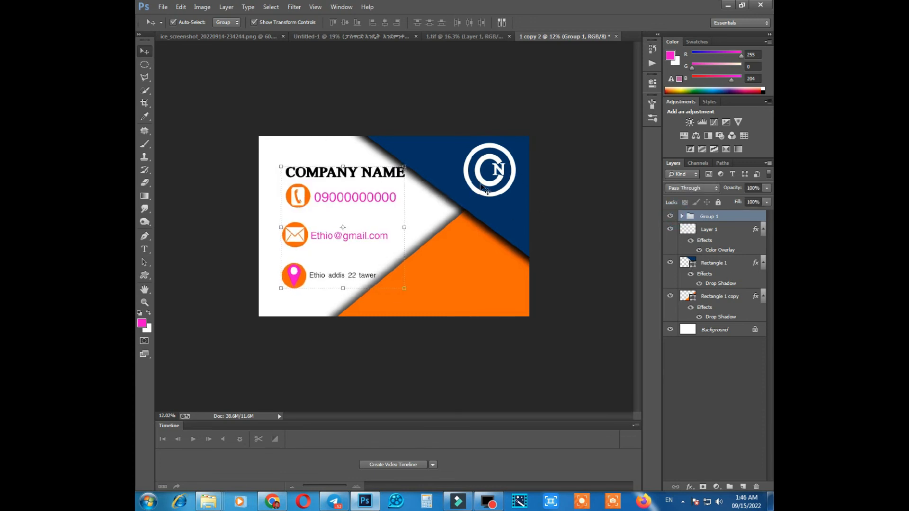
Nudge the white CN logo slightly left and down within the blue corner.
{"action": "left_click", "coordinate": [479, 170]}
{"action": "key", "text": "Left"}
{"action": "key", "text": "Left"}
{"action": "key", "text": "Down"}
{"action": "key", "text": "Down"}
{"action": "key", "text": "Down"}
{"action": "key", "text": "Left"}
{"action": "key", "text": "Left"}
{"action": "key", "text": "Left"}
{"action": "key", "text": "Left"}
{"action": "key", "text": "Down"}
{"action": "key", "text": "Down"}
{"action": "key", "text": "Left"}
{"action": "key", "text": "Down"}
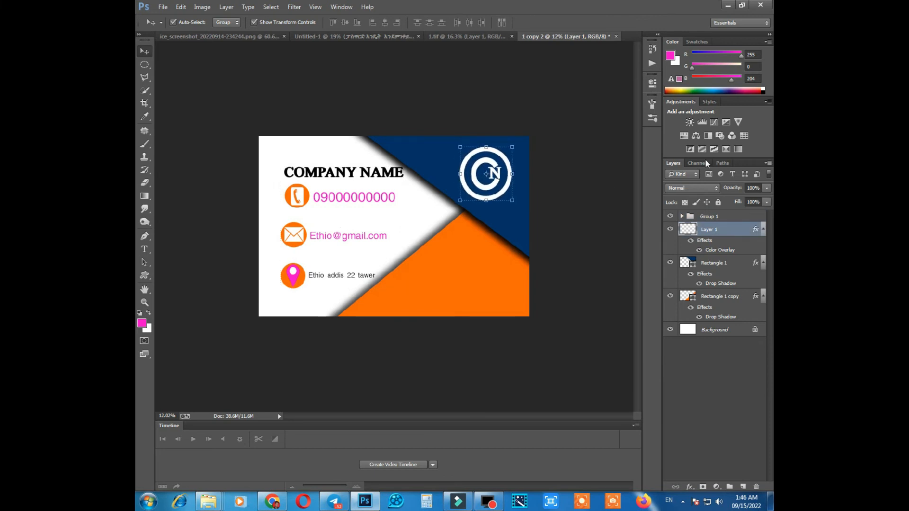
Set the Custom Shape tool to the thin square frame shape from the shape library.
{"action": "key", "text": "u"}
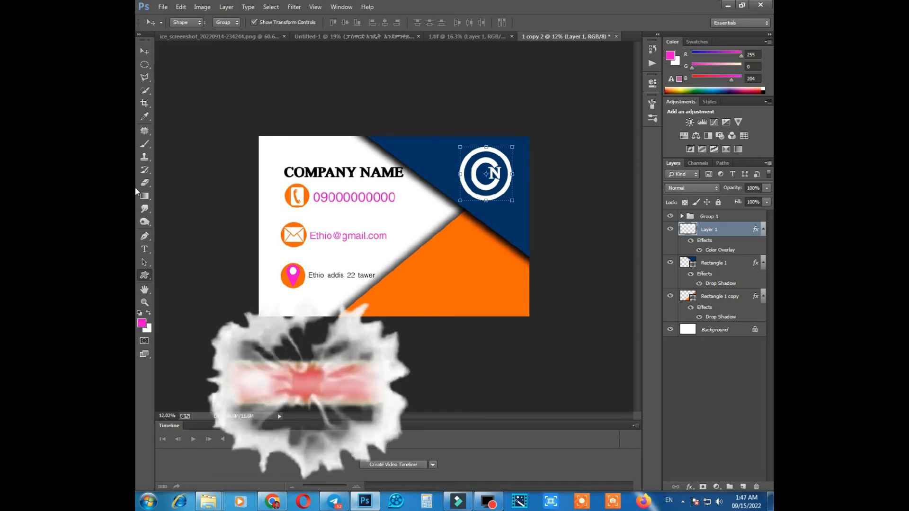
{"action": "right_click", "coordinate": [145, 275]}
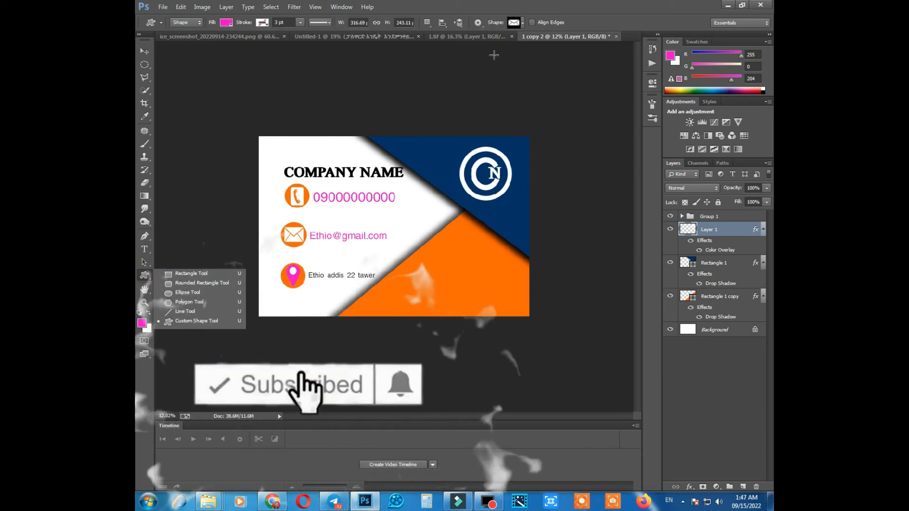
{"action": "left_click", "coordinate": [523, 23]}
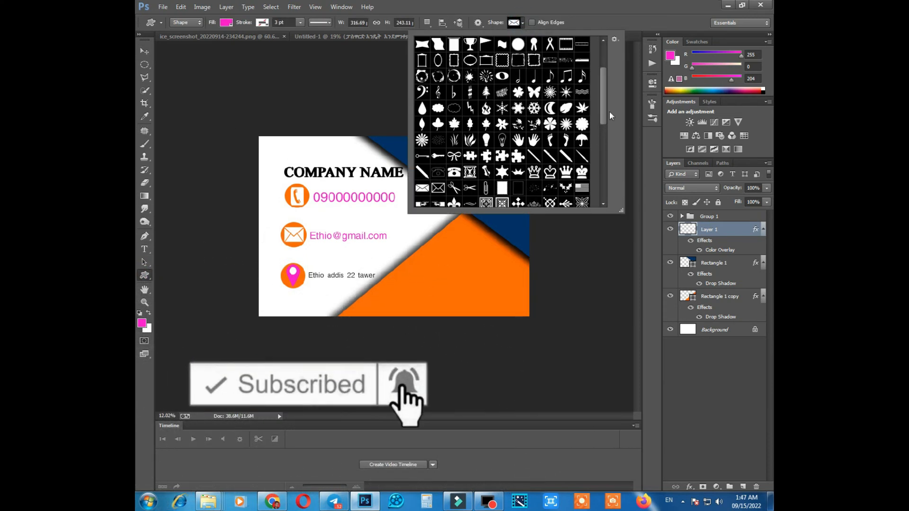
{"action": "left_click_drag", "start_coordinate": [603, 109], "coordinate": [618, 67]}
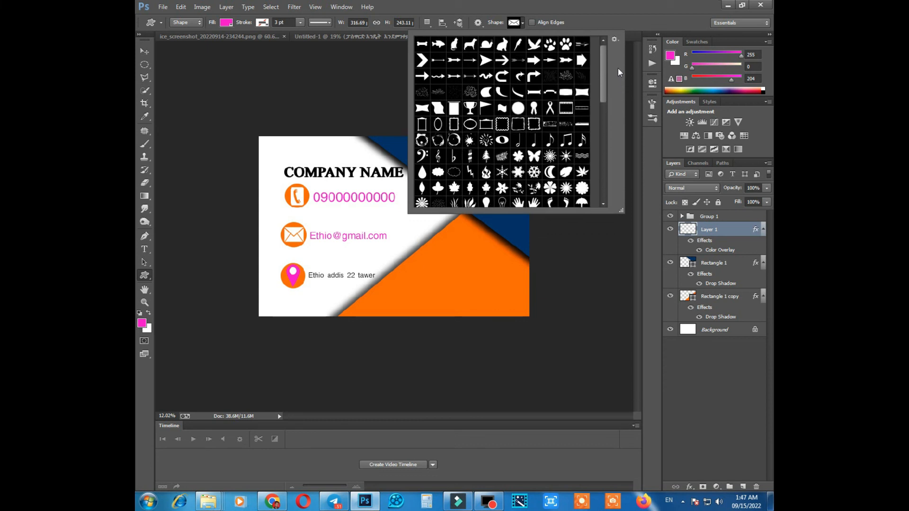
{"action": "left_click_drag", "start_coordinate": [618, 68], "coordinate": [617, 147]}
{"action": "left_click", "coordinate": [474, 184]}
{"action": "left_click", "coordinate": [523, 23]}
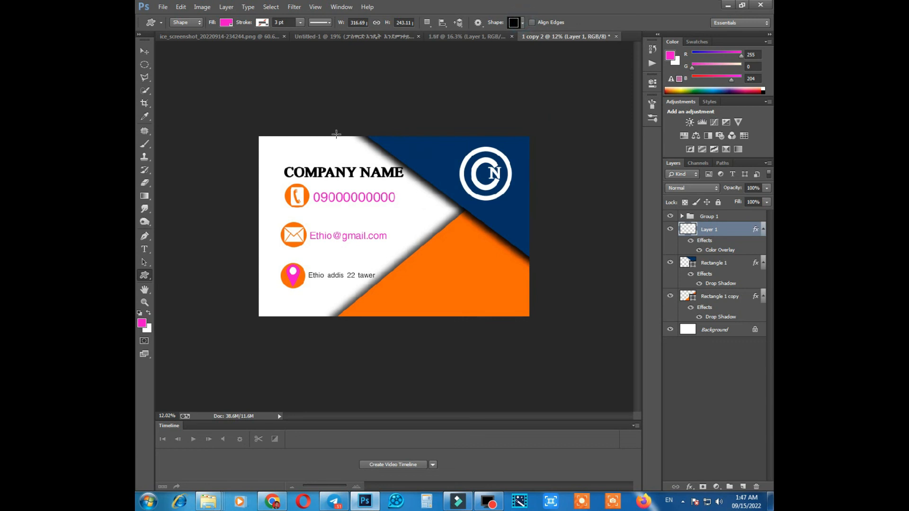
Draw a magenta frame about 4418 by 2876 px over the whole card and shrink it slightly around its centre.
{"action": "mouse_move", "coordinate": [261, 138]}
{"action": "left_mouse_down"}
{"action": "mouse_move", "coordinate": [386, 187]}
{"action": "mouse_move", "coordinate": [524, 259]}
{"action": "mouse_move", "coordinate": [527, 312]}
{"action": "left_mouse_up"}
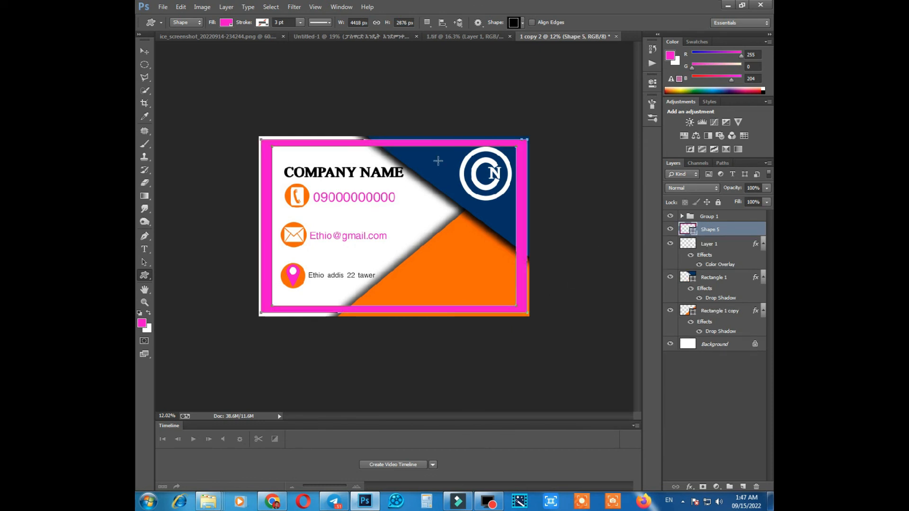
{"action": "key", "text": "v"}
{"action": "left_click_drag", "start_coordinate": [526, 140], "coordinate": [524, 142]}
{"action": "key", "text": "Return"}
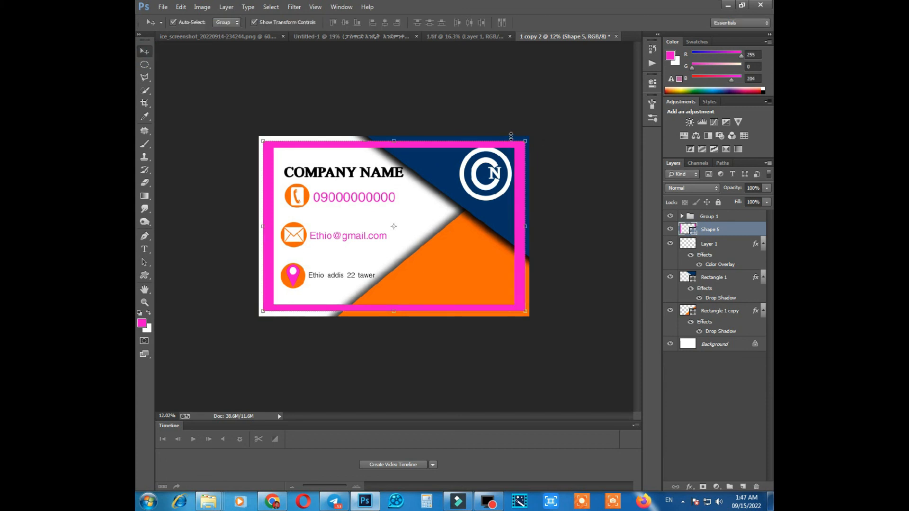
Nudge the white CN logo slightly down and left so it clears the magenta frame.
{"action": "left_click", "coordinate": [501, 179]}
{"action": "key", "text": "Down"}
{"action": "key", "text": "Down"}
{"action": "key", "text": "Down"}
{"action": "key", "text": "Down"}
{"action": "key", "text": "Down"}
{"action": "key", "text": "Left"}
{"action": "key", "text": "Left"}
{"action": "key", "text": "Left"}
{"action": "key", "text": "Left"}
{"action": "key", "text": "Left"}
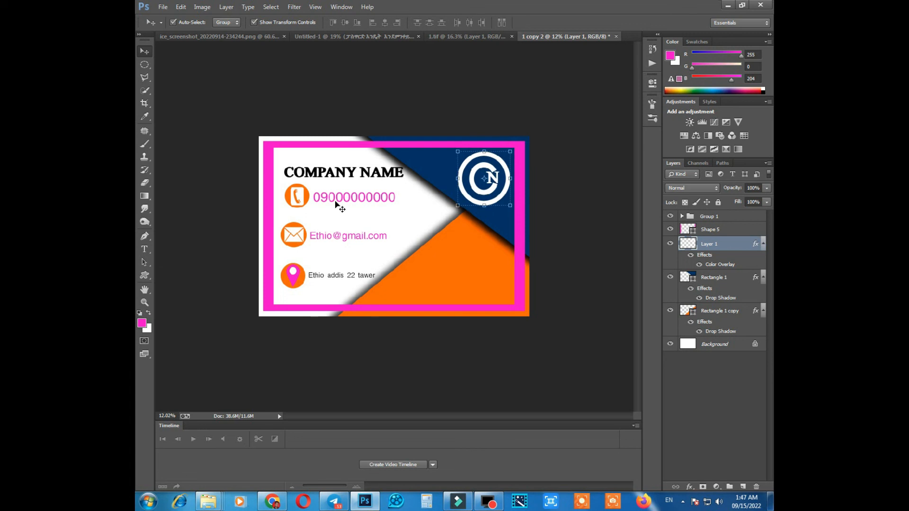
Nudge the group with the company name and contact details slightly up inside the frame.
{"action": "left_click", "coordinate": [330, 174]}
{"action": "scroll", "coordinate": [332, 170], "scroll_direction": "up", "scroll_amount": 1}
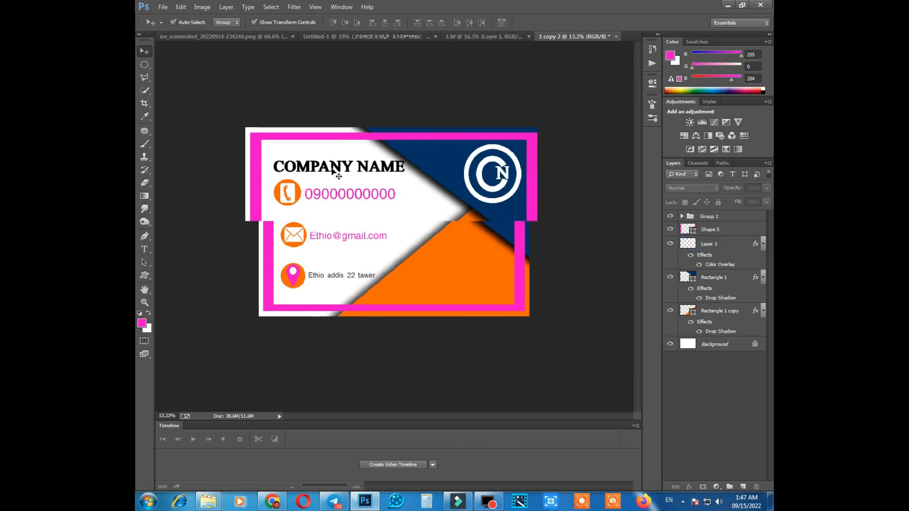
{"action": "scroll", "coordinate": [332, 170], "scroll_direction": "up", "scroll_amount": 5}
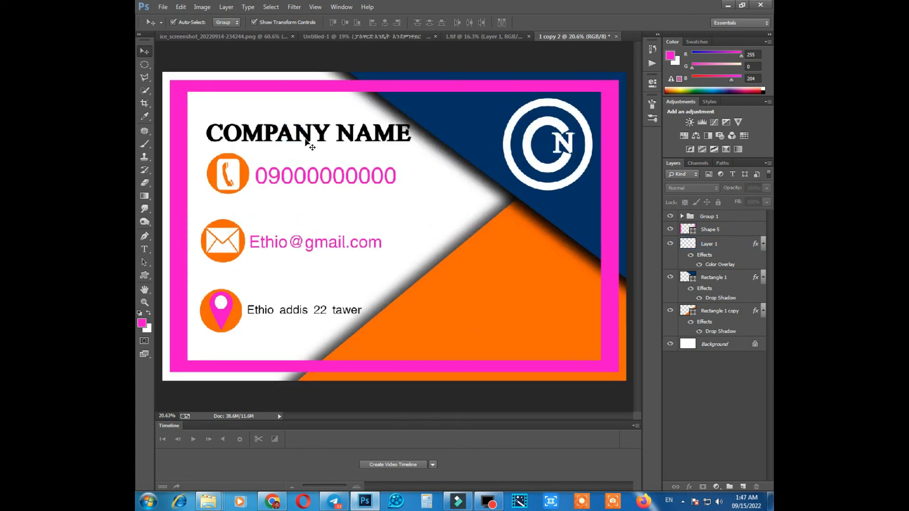
{"action": "left_click", "coordinate": [723, 218]}
{"action": "key", "text": "shift+Up"}
{"action": "key", "text": "shift+Up"}
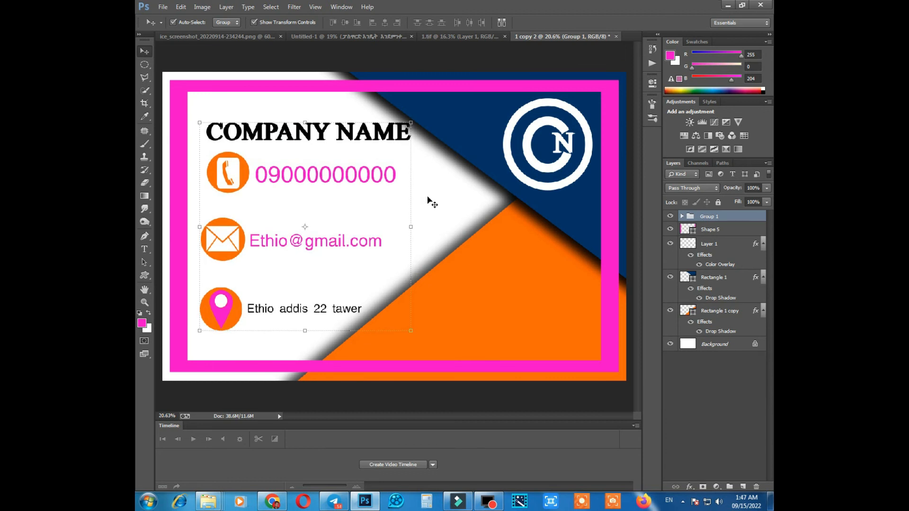
{"action": "scroll", "coordinate": [506, 203], "scroll_direction": "down", "scroll_amount": 3}
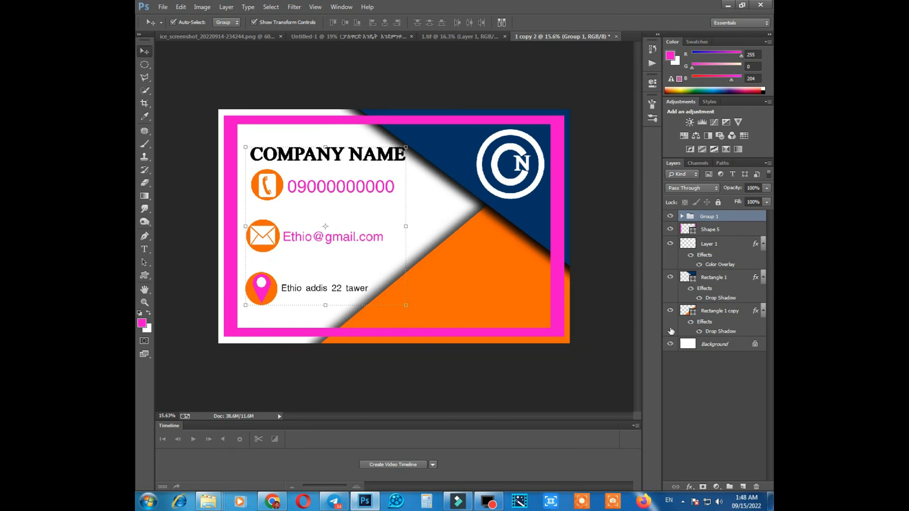
Add a black Multiply drop shadow to the magenta frame with 100% opacity, 68 px size and about 28% spread.
{"action": "left_click", "coordinate": [710, 234]}
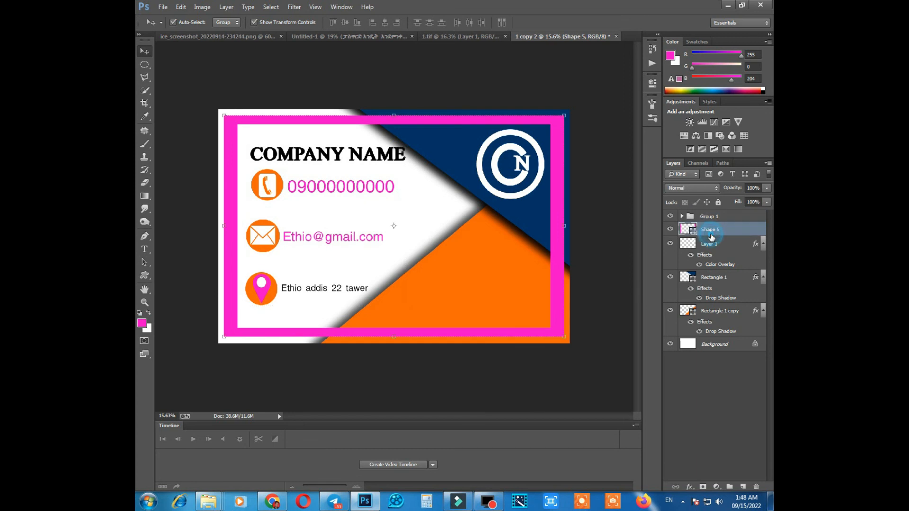
{"action": "left_click", "coordinate": [689, 487]}
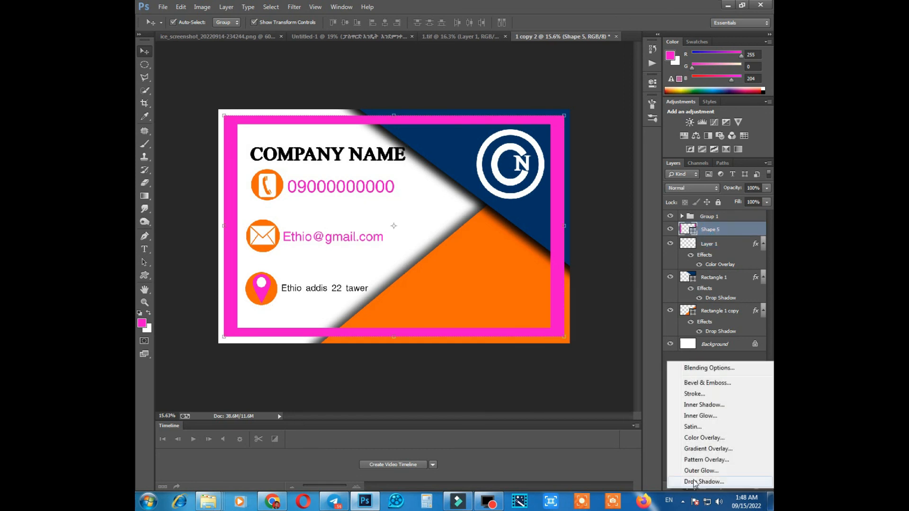
{"action": "left_click", "coordinate": [695, 482]}
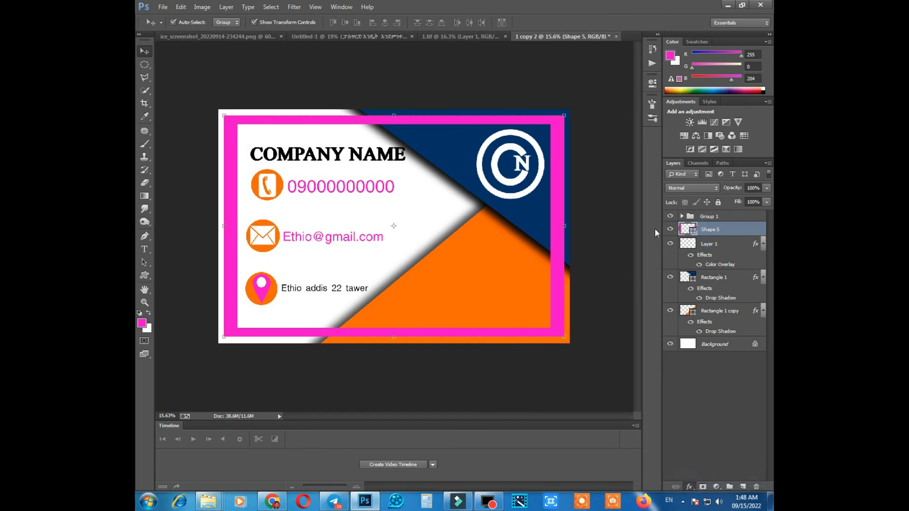
{"action": "left_click", "coordinate": [609, 292]}
{"action": "left_click_drag", "start_coordinate": [610, 295], "coordinate": [617, 291]}
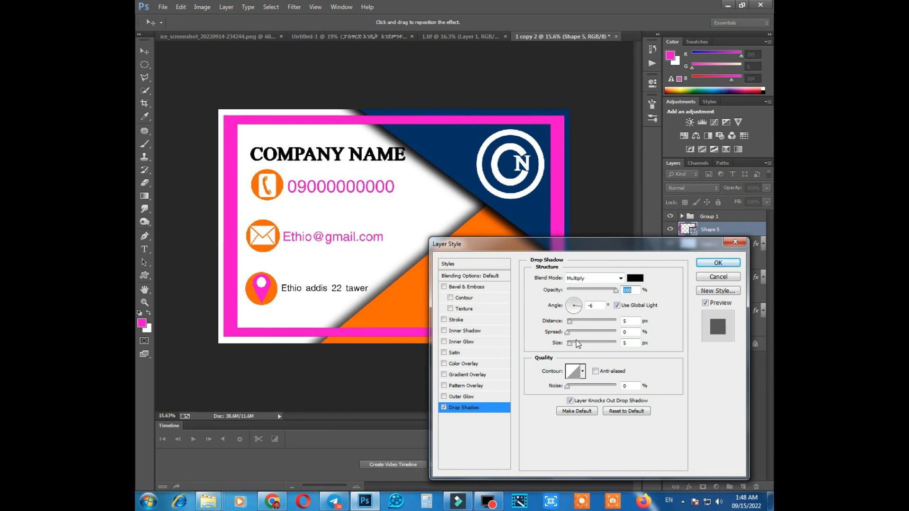
{"action": "left_click", "coordinate": [583, 342]}
{"action": "left_click", "coordinate": [581, 332]}
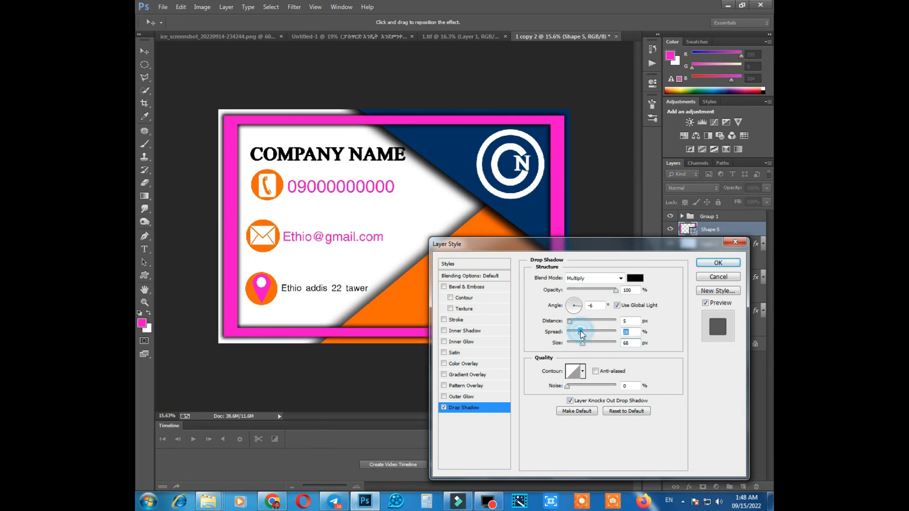
{"action": "key", "text": "Return"}
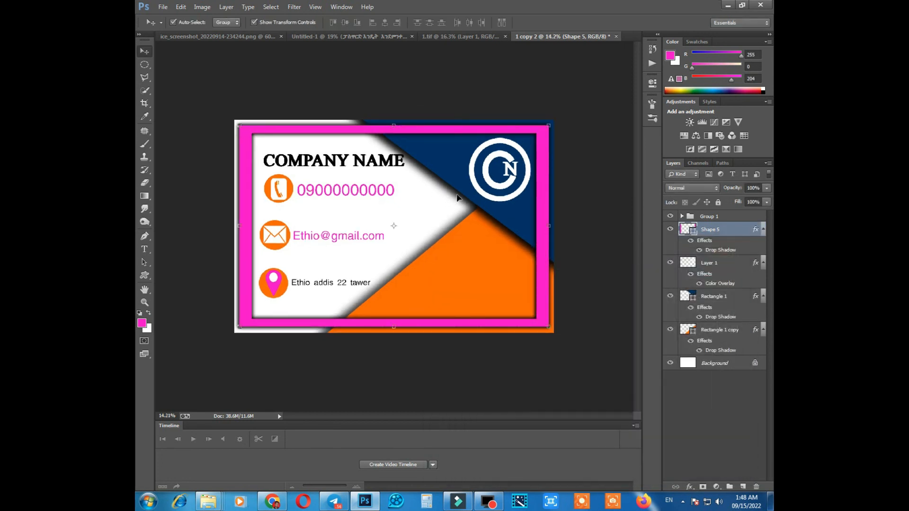
Scale the magenta frame down to about 99% around its centre.
{"action": "left_click_drag", "start_coordinate": [549, 128], "coordinate": [547, 127]}
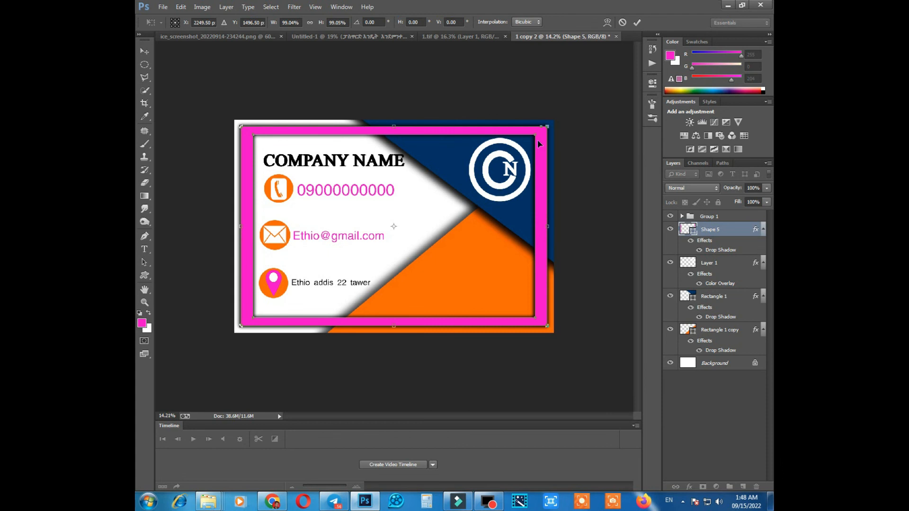
{"action": "key", "text": "Return"}
{"action": "scroll", "coordinate": [407, 163], "scroll_direction": "up", "scroll_amount": 1}
{"action": "scroll", "coordinate": [407, 162], "scroll_direction": "down", "scroll_amount": 1}
{"action": "scroll", "coordinate": [414, 162], "scroll_direction": "up", "scroll_amount": 1}
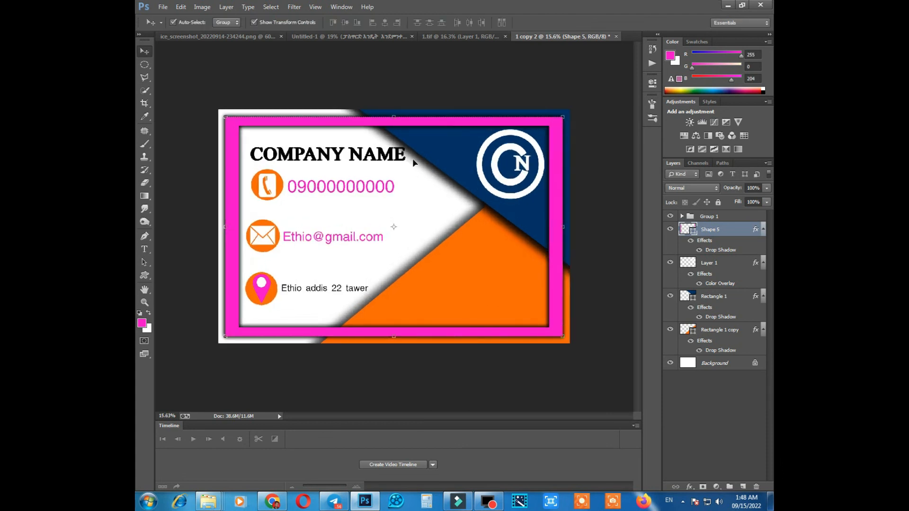
{"action": "scroll", "coordinate": [457, 142], "scroll_direction": "down", "scroll_amount": 1}
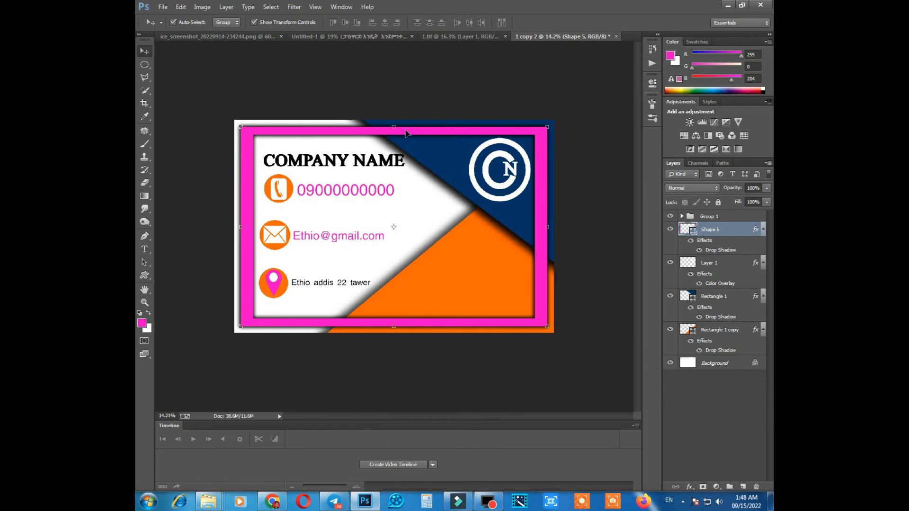
Copy the shadowed magenta frame into the 1.tif document and position it around that card's edges.
{"action": "left_click_drag", "start_coordinate": [408, 130], "coordinate": [413, 121]}
{"action": "left_click_drag", "start_coordinate": [483, 37], "coordinate": [384, 149]}
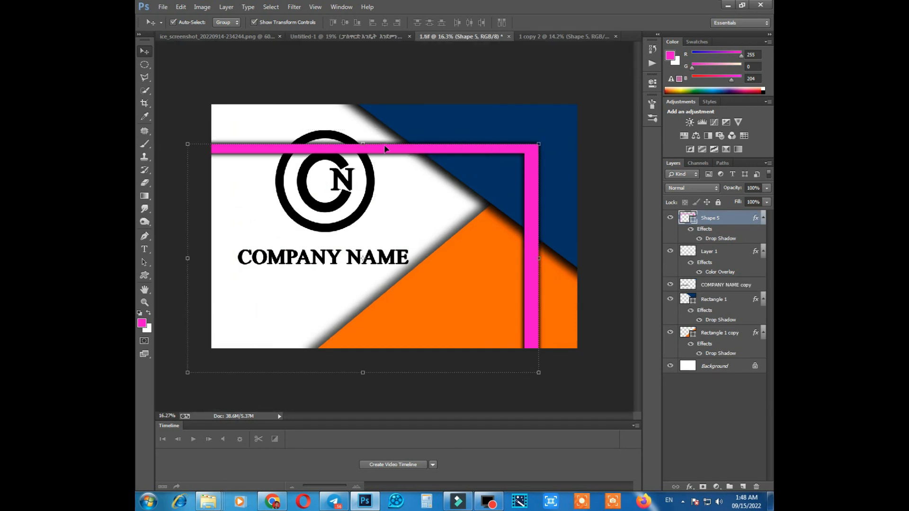
{"action": "left_click", "coordinate": [544, 143]}
{"action": "left_click_drag", "start_coordinate": [471, 148], "coordinate": [496, 123]}
{"action": "key", "text": "Return"}
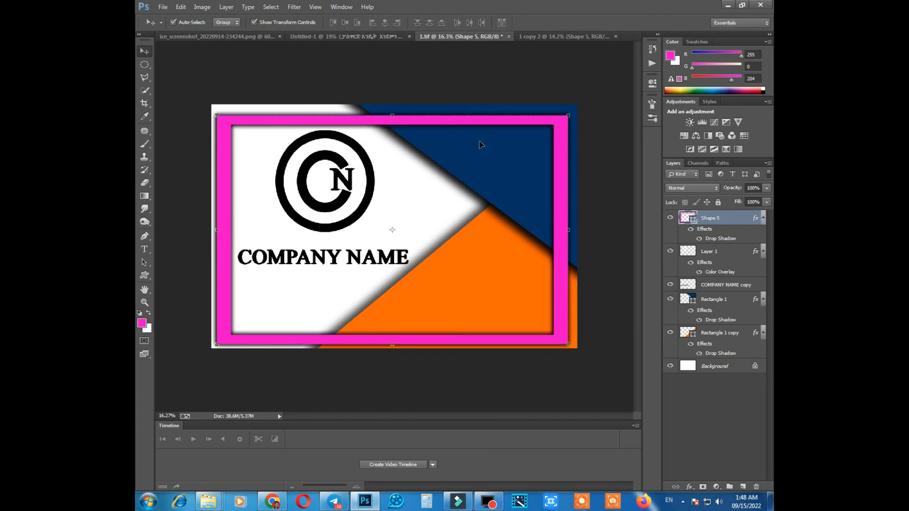
Nudge the frame in 1.tif slightly up and right to centre it on the card.
{"action": "key", "text": "shift+Up"}
{"action": "key", "text": "shift+Up"}
{"action": "key", "text": "shift+Up"}
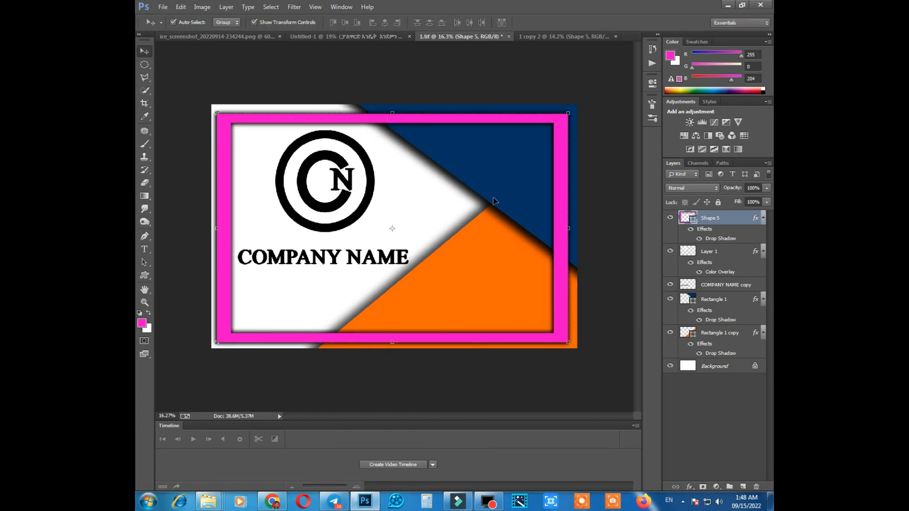
{"action": "key", "text": "Right"}
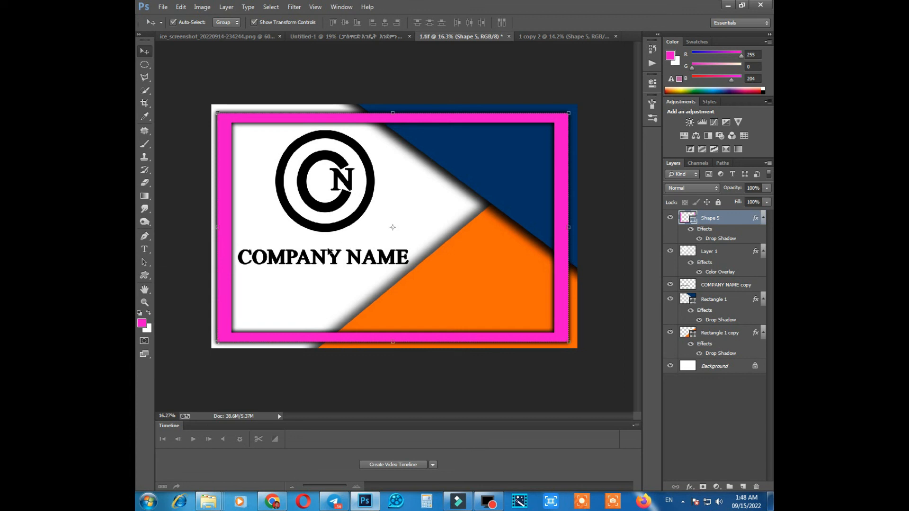
{"action": "key", "text": "shift+Right"}
Shift the COMPANY NAME heading slightly right and the black CN logo slightly right and down inside the frame.
{"action": "left_click", "coordinate": [291, 255]}
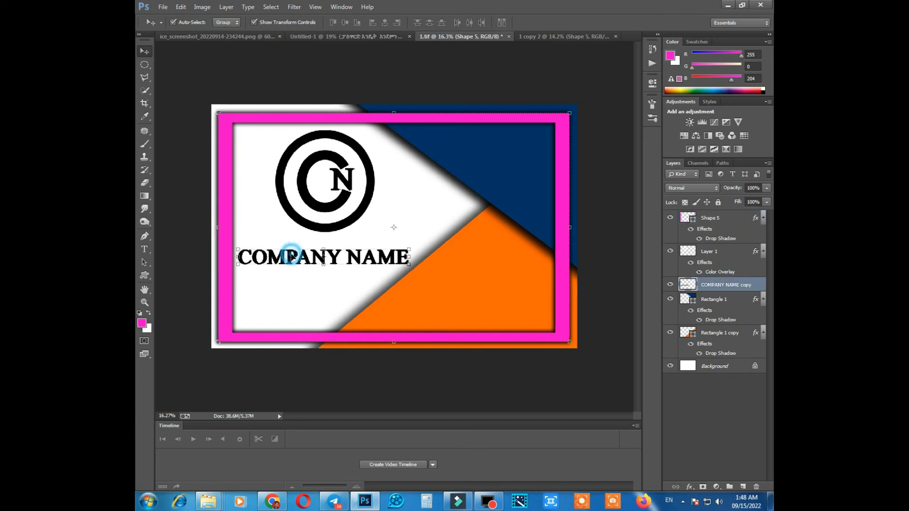
{"action": "left_click", "coordinate": [336, 187]}
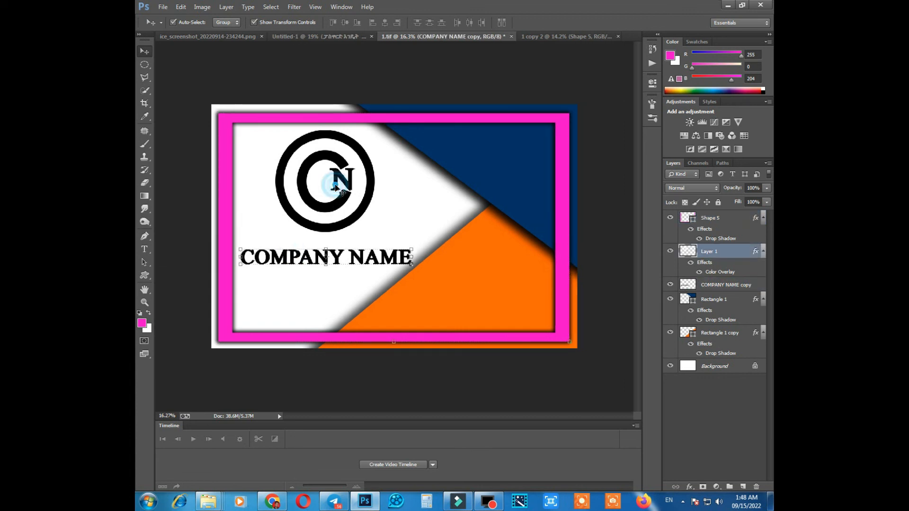
{"action": "key", "text": "shift+Right"}
{"action": "key", "text": "shift+Right"}
{"action": "key", "text": "shift+Right"}
{"action": "key", "text": "shift+Down"}
{"action": "key", "text": "shift+Down"}
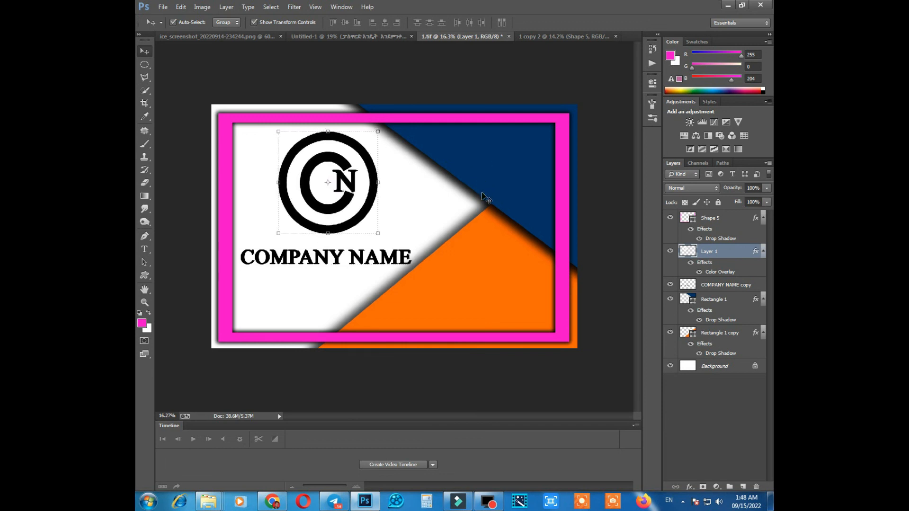
Flatten all layers of the 1.tif card into a single background.
{"action": "scroll", "coordinate": [461, 208], "scroll_direction": "down", "scroll_amount": 1}
{"action": "scroll", "coordinate": [402, 215], "scroll_direction": "up", "scroll_amount": 1}
{"action": "scroll", "coordinate": [402, 216], "scroll_direction": "down", "scroll_amount": 1}
{"action": "right_click", "coordinate": [687, 367]}
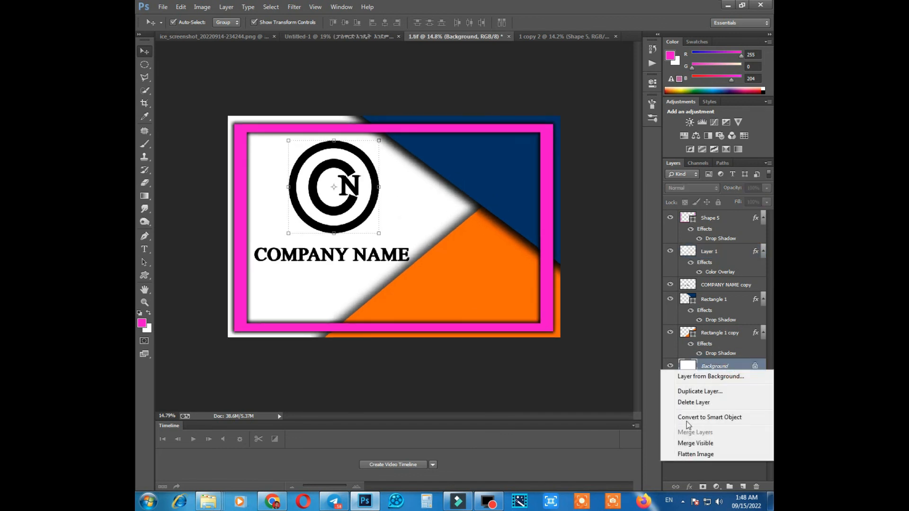
{"action": "left_click", "coordinate": [690, 455]}
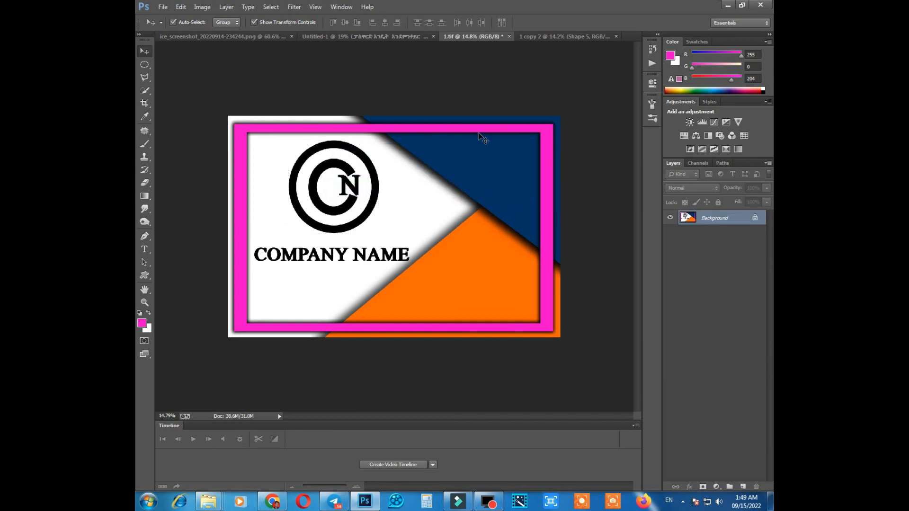
Switch to the 1 copy 2 document and flatten all its layers into the background.
{"action": "left_click", "coordinate": [538, 36]}
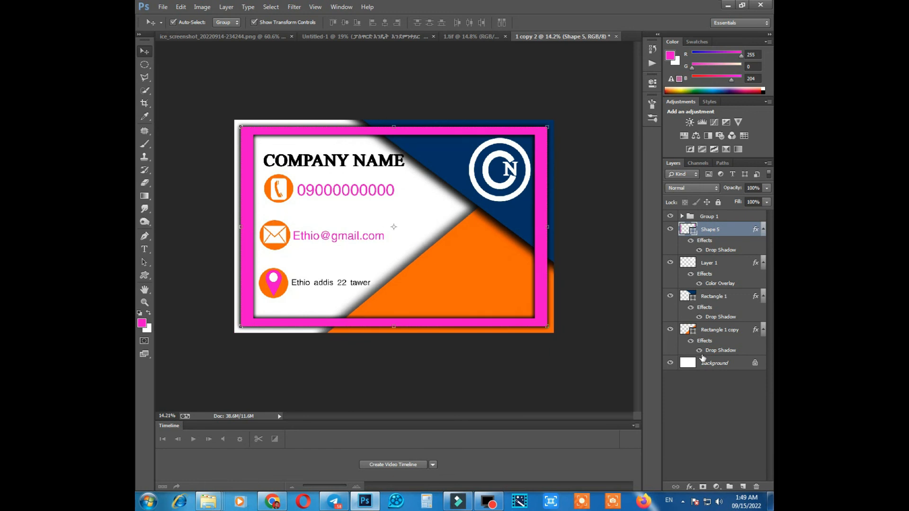
{"action": "right_click", "coordinate": [719, 360]}
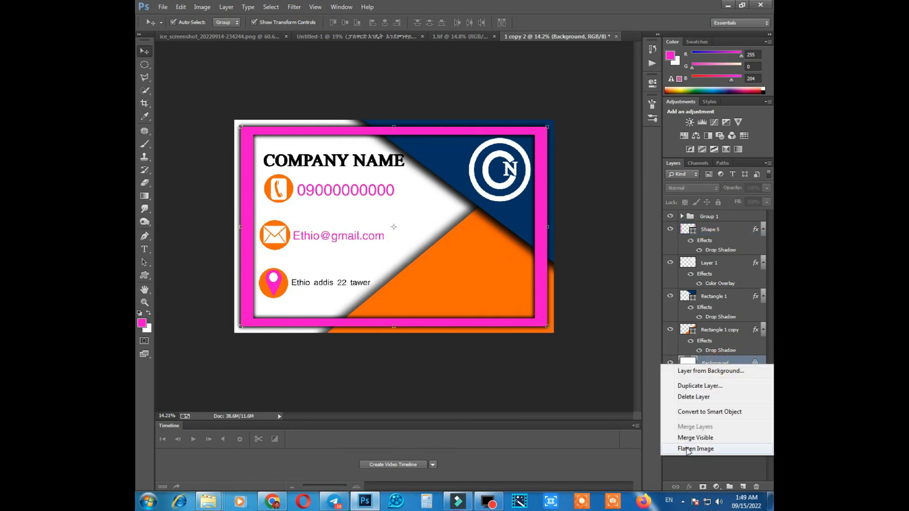
{"action": "left_click", "coordinate": [689, 449]}
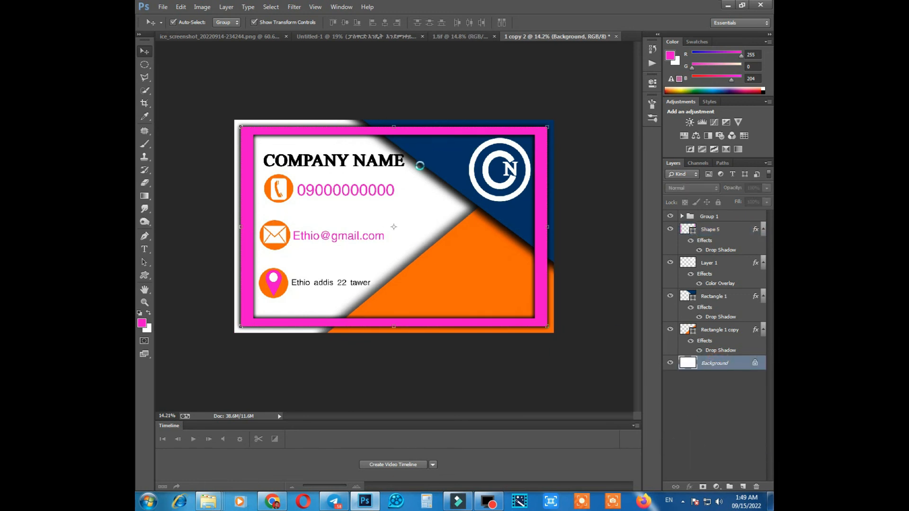